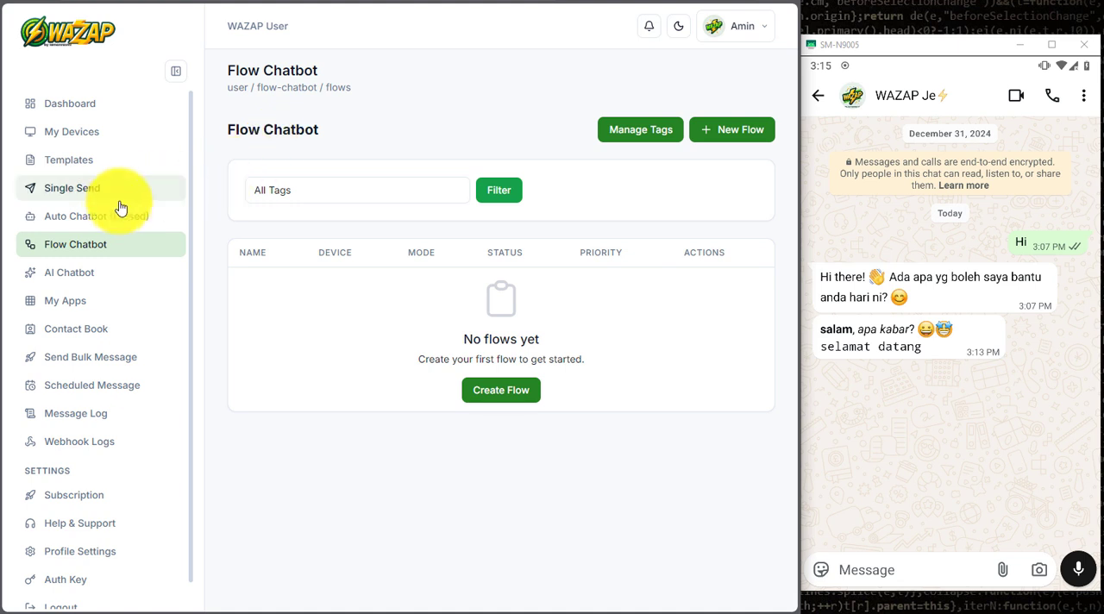
Step: Examine the existing automatic replies in Auto Chatbot, including their keywords, categories, schedules and the fallback reply
{"action": "left_click", "coordinate": [76, 223]}
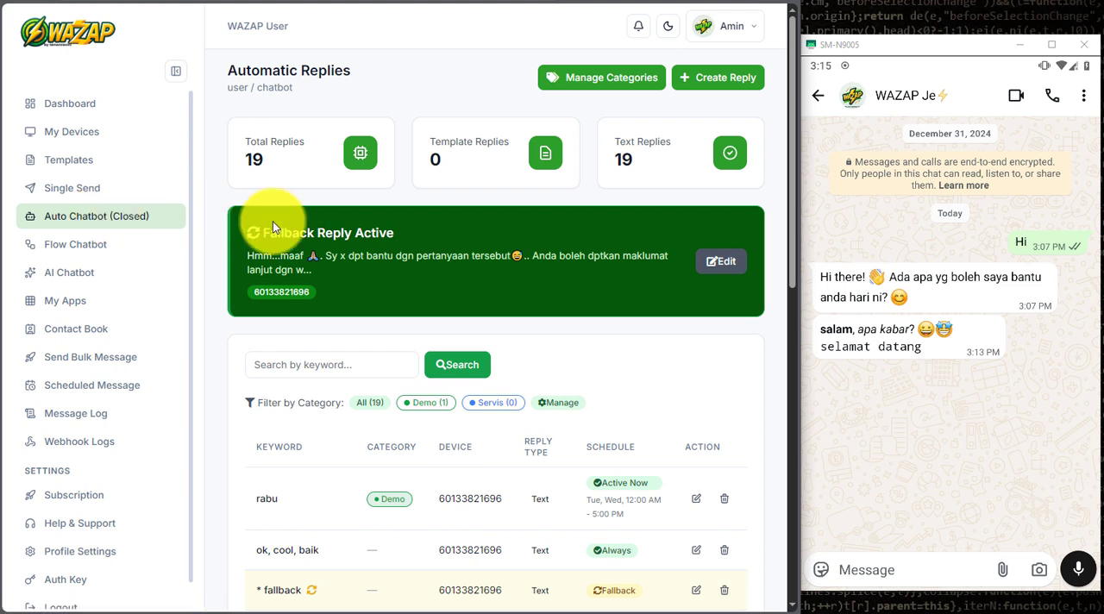
{"action": "scroll", "coordinate": [489, 445], "scroll_direction": "down", "scroll_amount": 5}
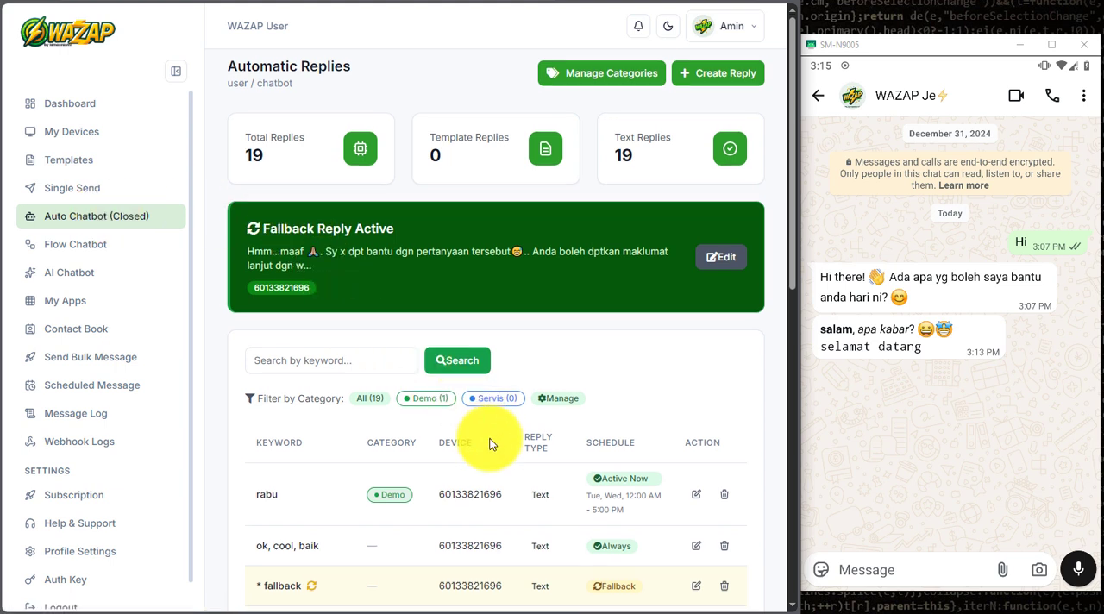
{"action": "scroll", "coordinate": [489, 444], "scroll_direction": "down", "scroll_amount": 4}
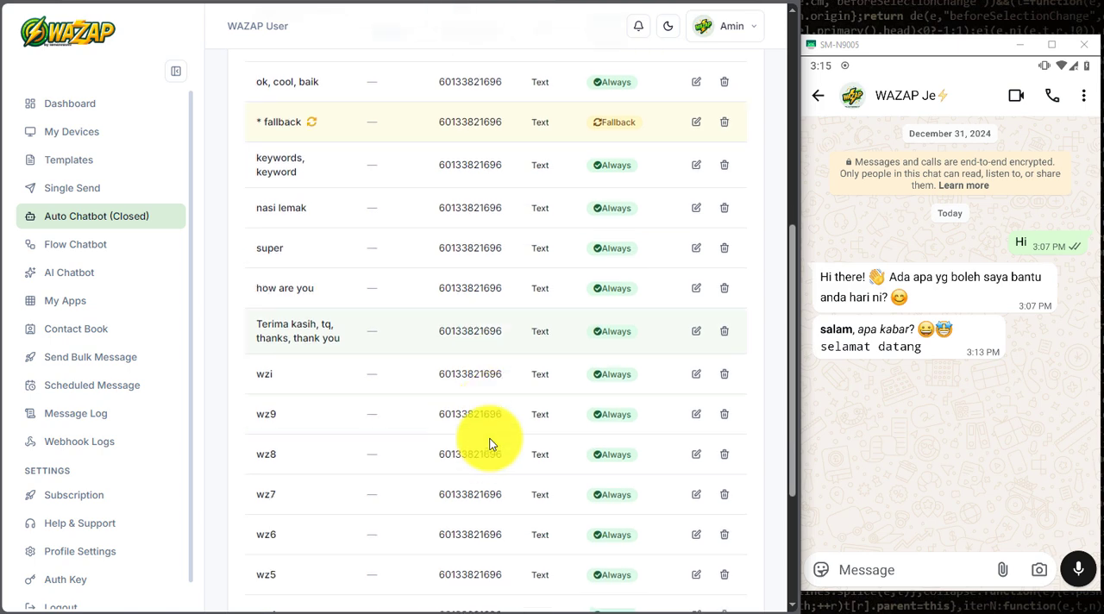
{"action": "scroll", "coordinate": [489, 444], "scroll_direction": "up", "scroll_amount": 4}
{"action": "scroll", "coordinate": [489, 444], "scroll_direction": "up", "scroll_amount": 5}
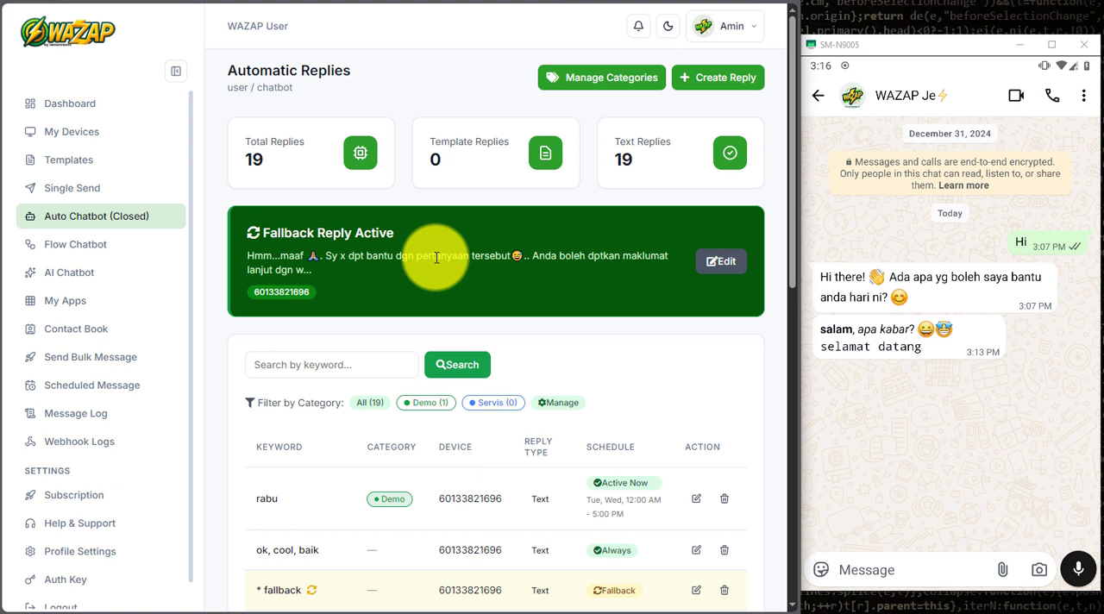
{"action": "scroll", "coordinate": [437, 257], "scroll_direction": "down", "scroll_amount": 3}
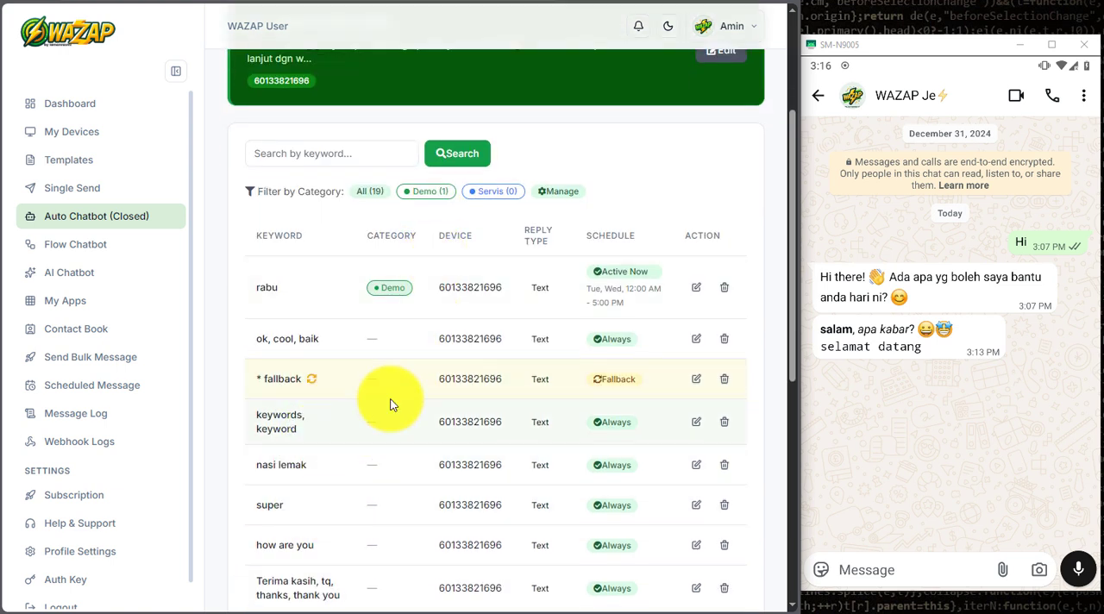
{"action": "scroll", "coordinate": [392, 402], "scroll_direction": "down", "scroll_amount": 3}
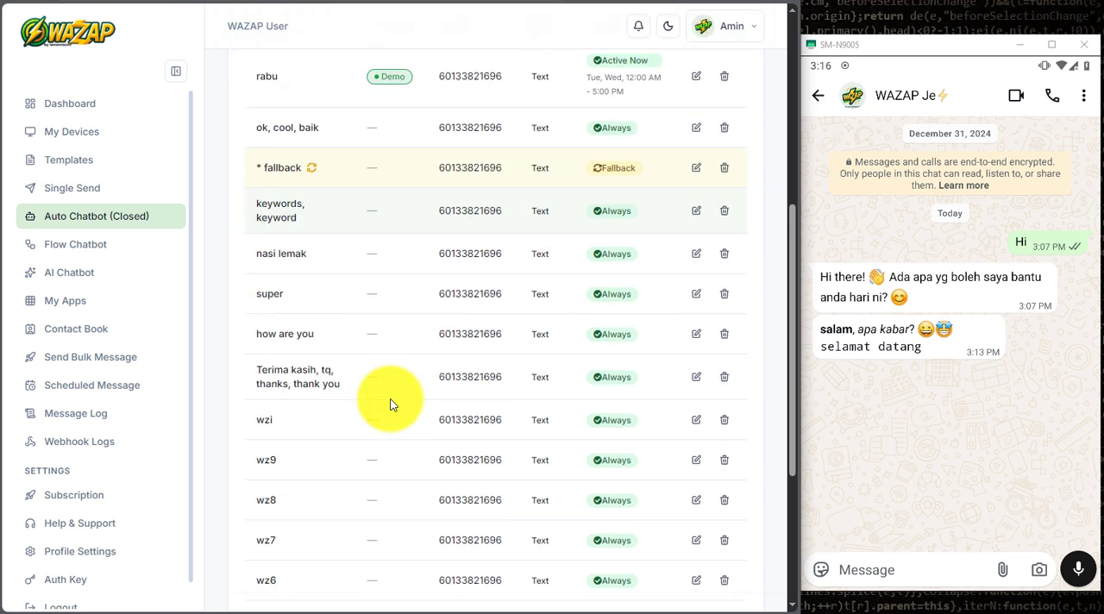
{"action": "scroll", "coordinate": [388, 396], "scroll_direction": "up", "scroll_amount": 6}
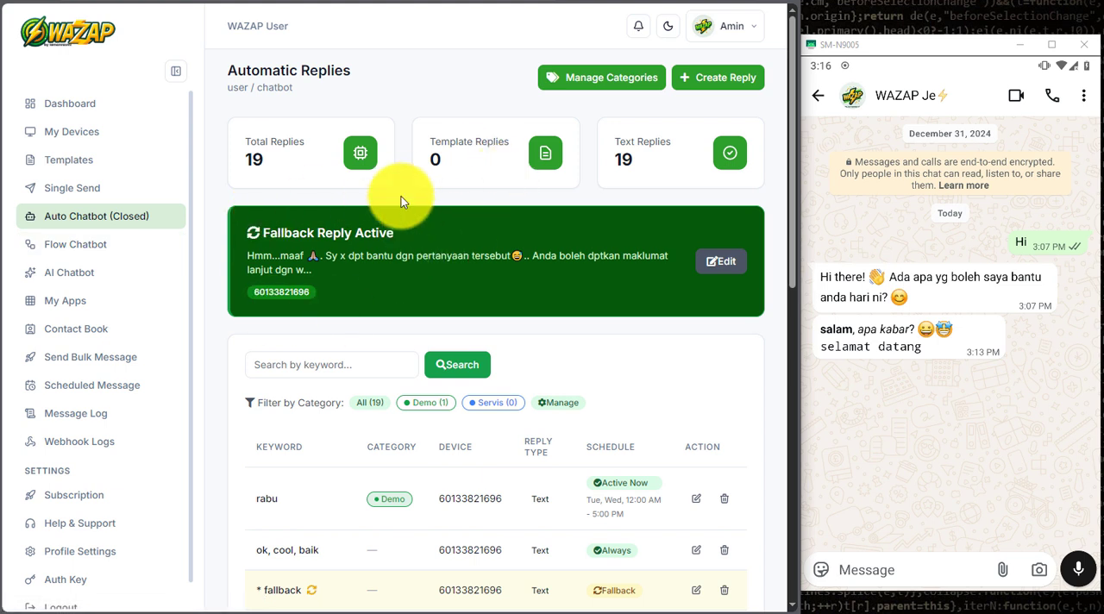
Step: Go to the Flow Chatbot's tag management and create a tag named Support with the default blue colour
{"action": "left_click", "coordinate": [134, 244]}
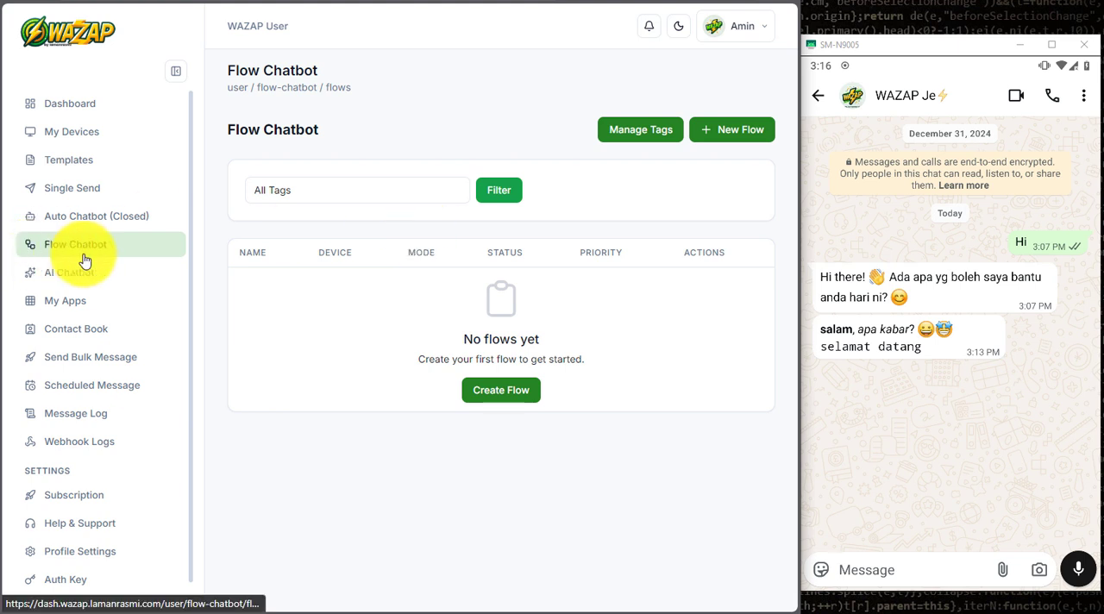
{"action": "left_click", "coordinate": [462, 146]}
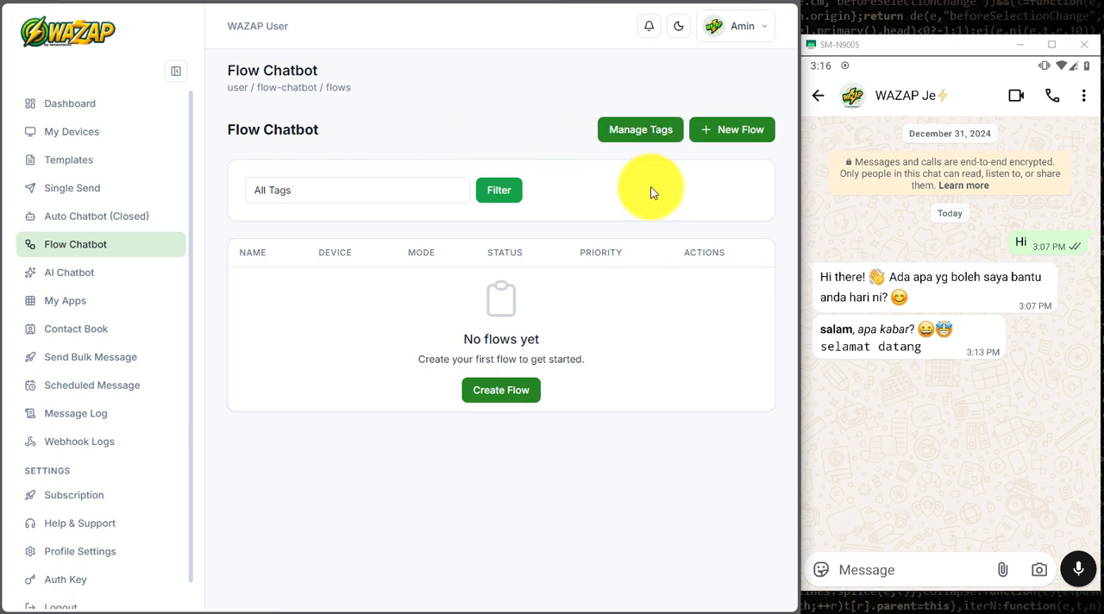
{"action": "left_click", "coordinate": [651, 140]}
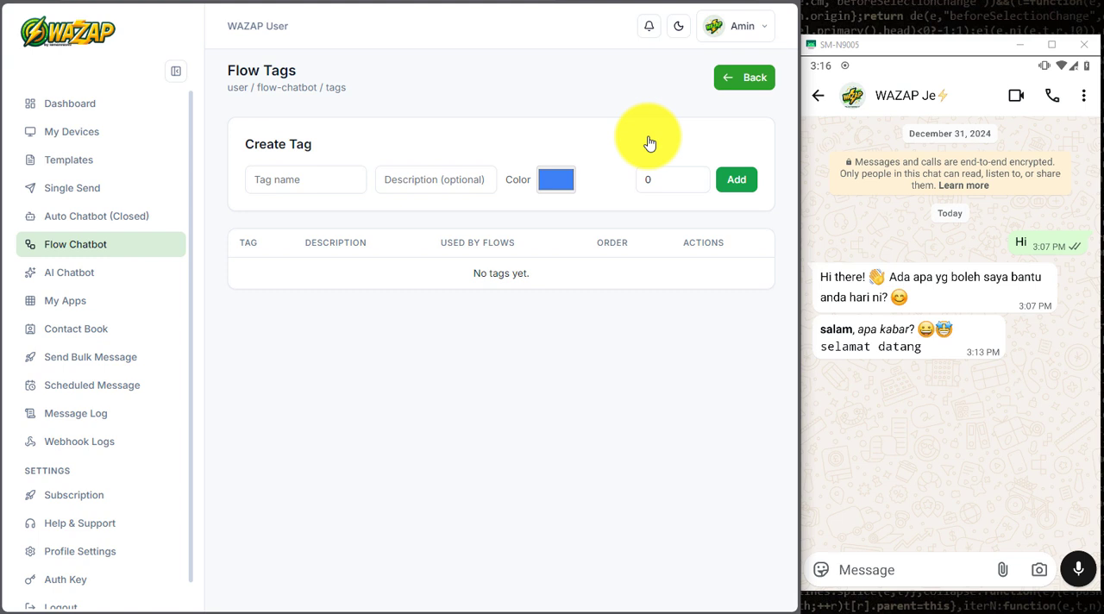
{"action": "left_click", "coordinate": [308, 180]}
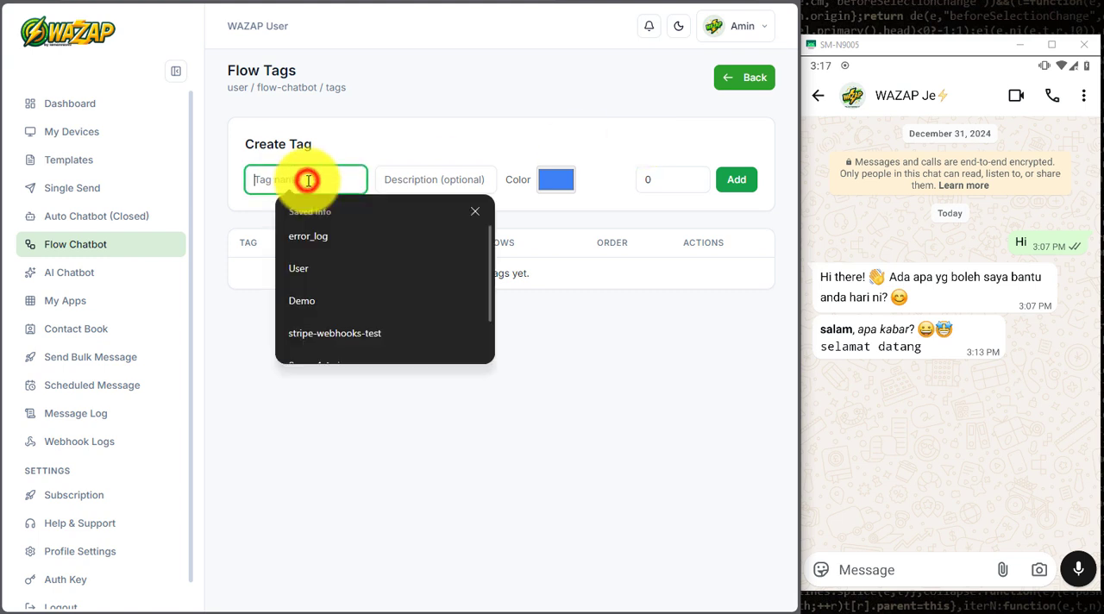
{"action": "type", "text": "Support"}
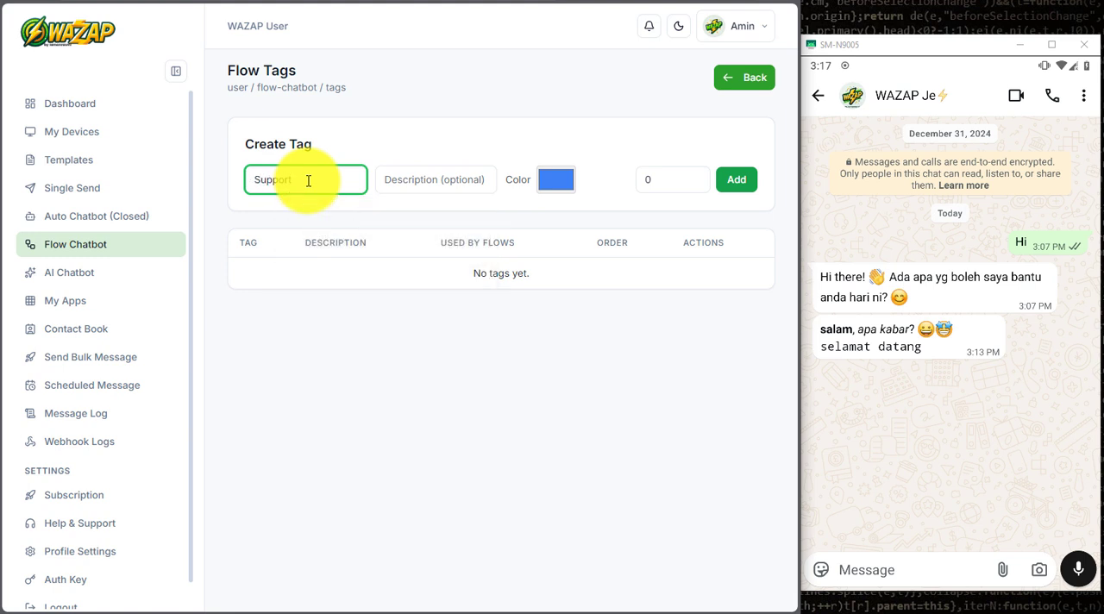
{"action": "left_click", "coordinate": [399, 153]}
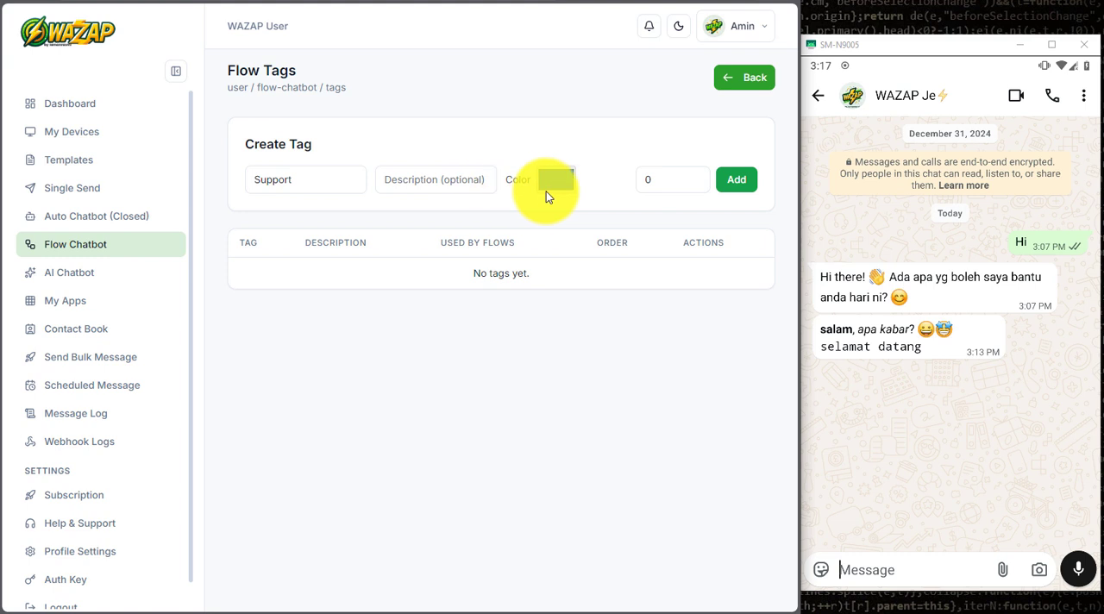
{"action": "left_click", "coordinate": [731, 188]}
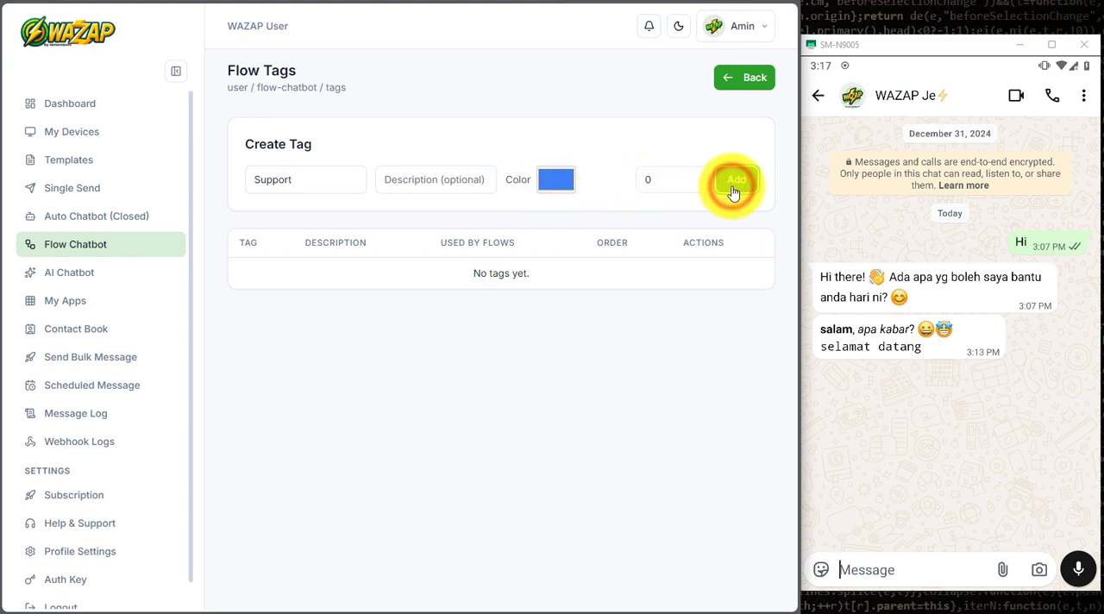
Step: Create a flow tag named FAQ with a red colour
{"action": "left_click", "coordinate": [344, 180]}
{"action": "type", "text": "FAQ"}
{"action": "left_click", "coordinate": [423, 134]}
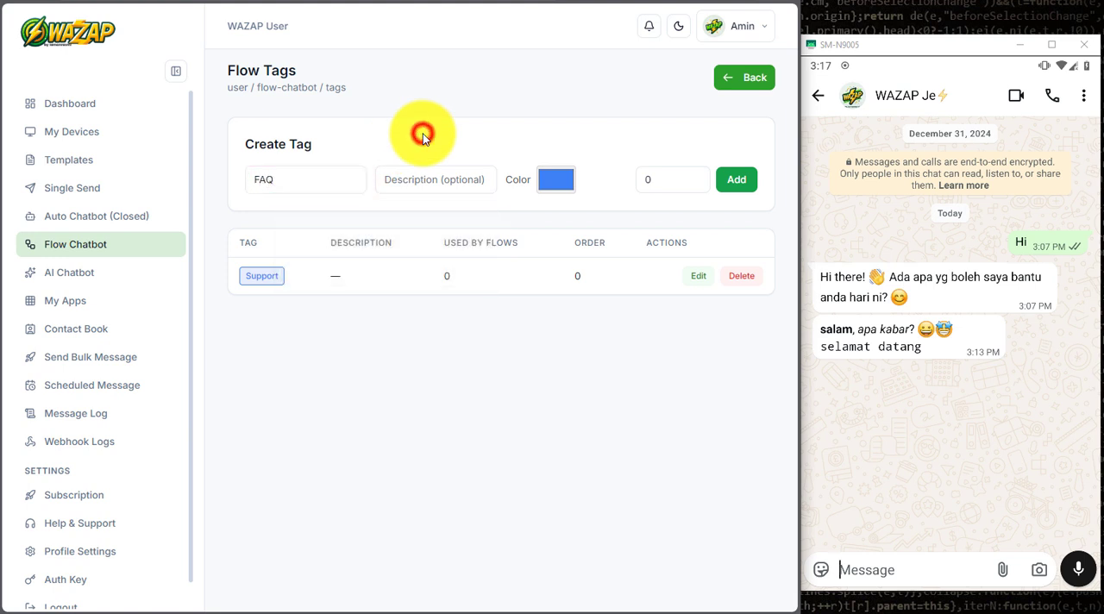
{"action": "left_click", "coordinate": [552, 179]}
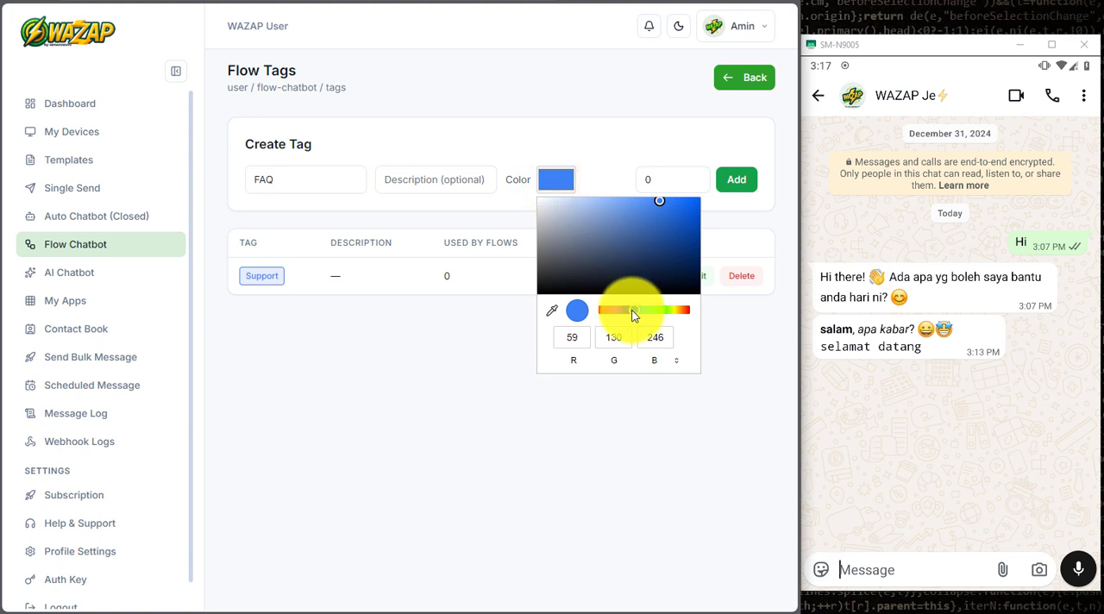
{"action": "left_click_drag", "start_coordinate": [634, 309], "coordinate": [690, 310]}
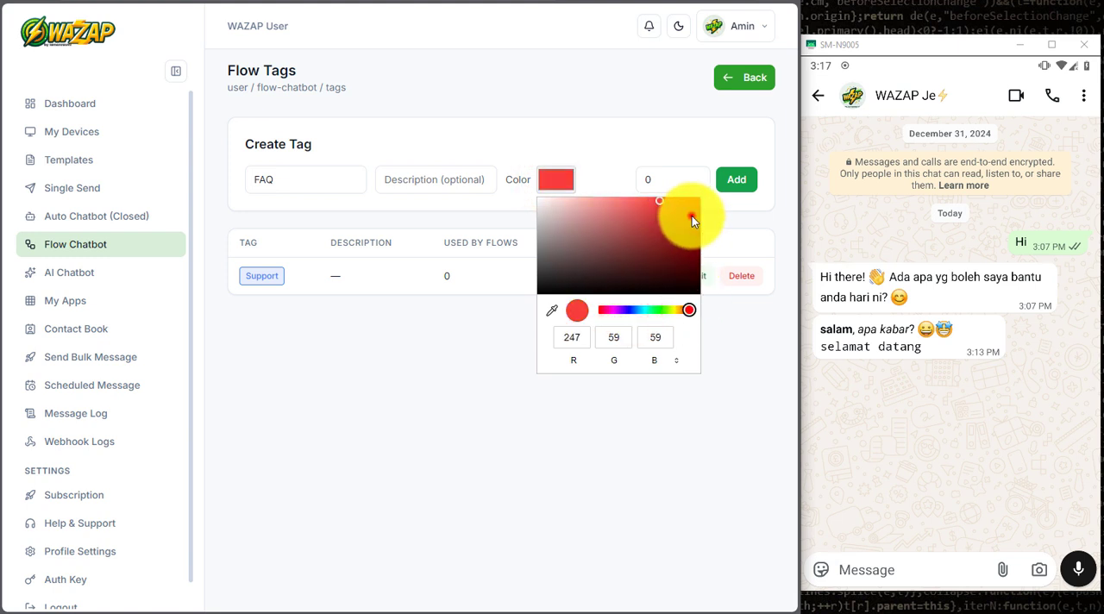
{"action": "left_click", "coordinate": [693, 215]}
{"action": "left_click", "coordinate": [735, 182]}
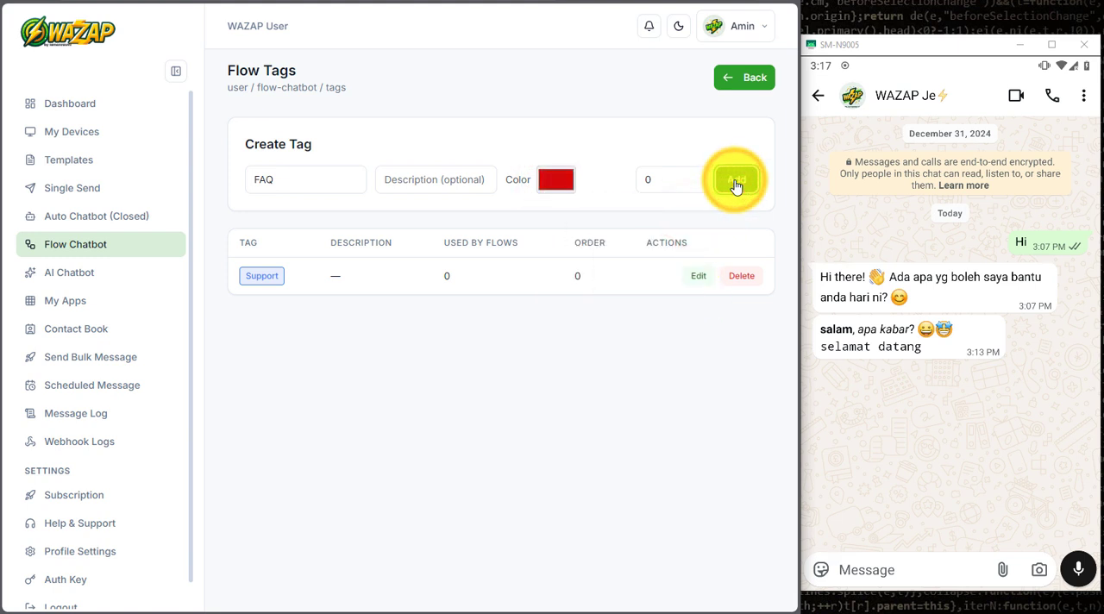
Step: Create a flow tag named Info with a green colour
{"action": "left_click", "coordinate": [353, 182]}
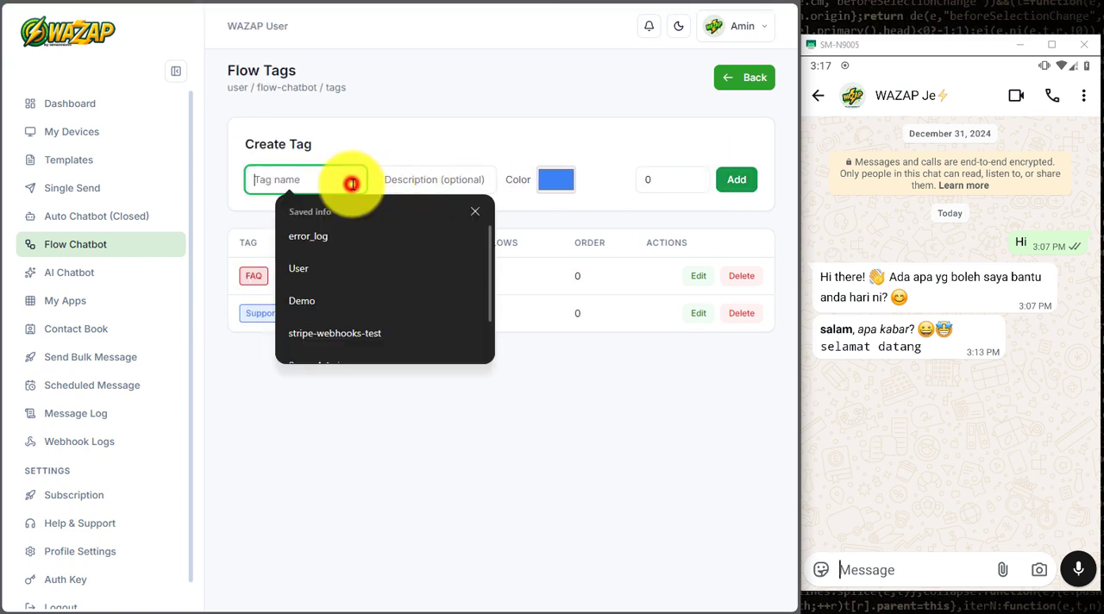
{"action": "type", "text": "Info"}
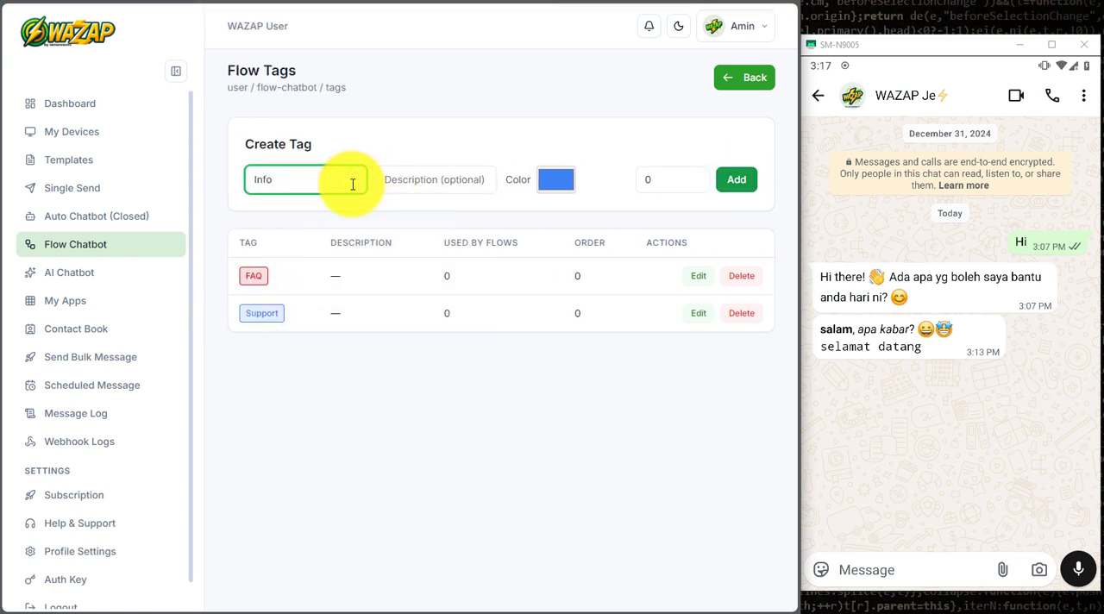
{"action": "left_click", "coordinate": [555, 180]}
{"action": "left_click_drag", "start_coordinate": [636, 309], "coordinate": [668, 307]}
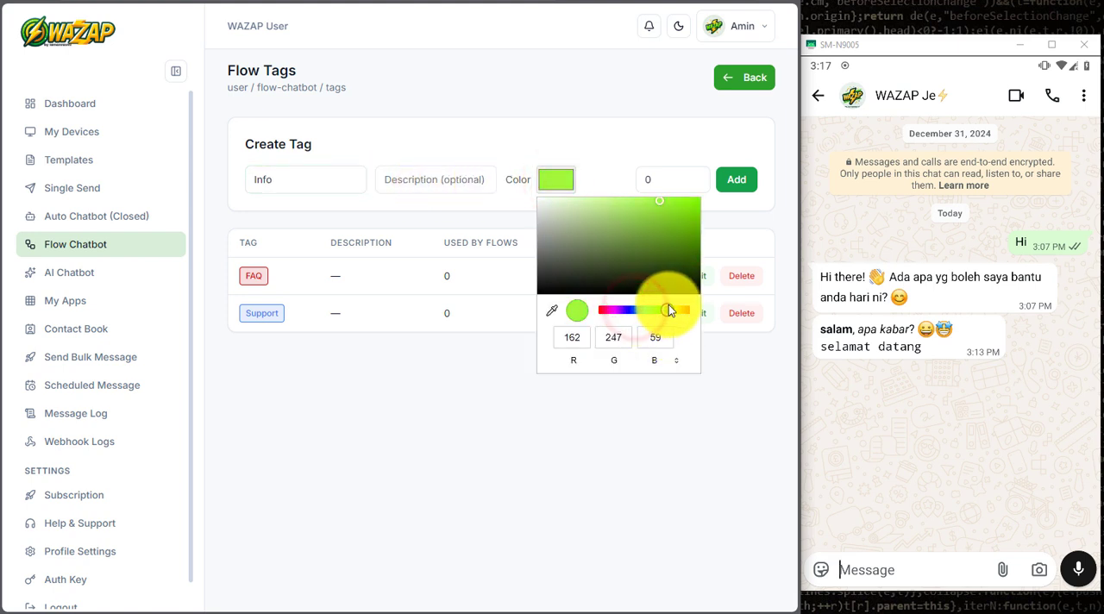
{"action": "left_click", "coordinate": [693, 236]}
{"action": "left_click", "coordinate": [745, 178]}
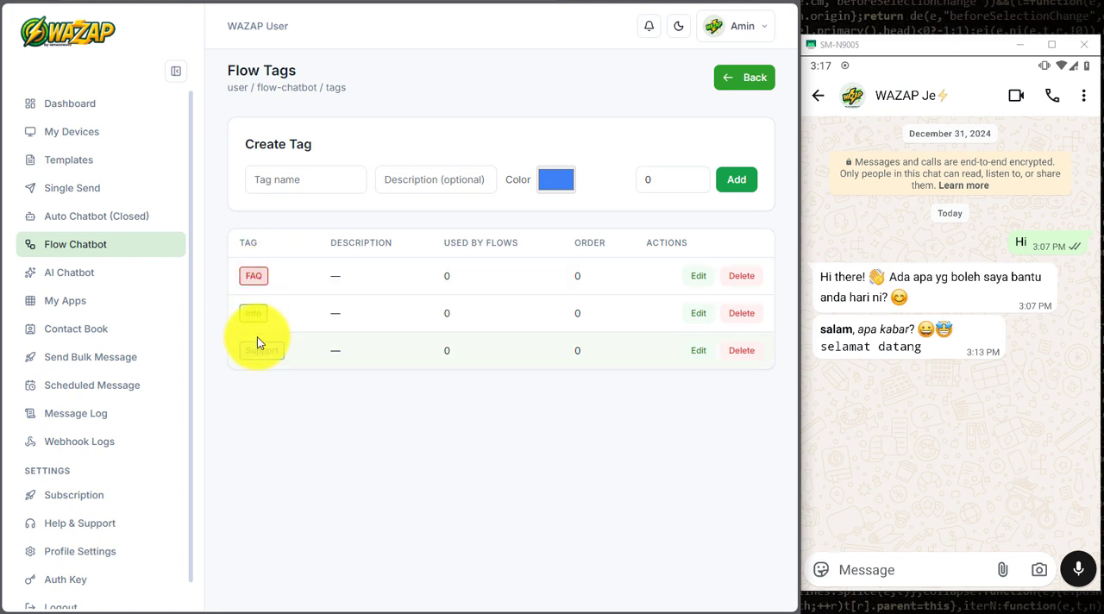
Step: Return to the Flow Chatbot list and start a new flow named Welcome
{"action": "left_click", "coordinate": [739, 81]}
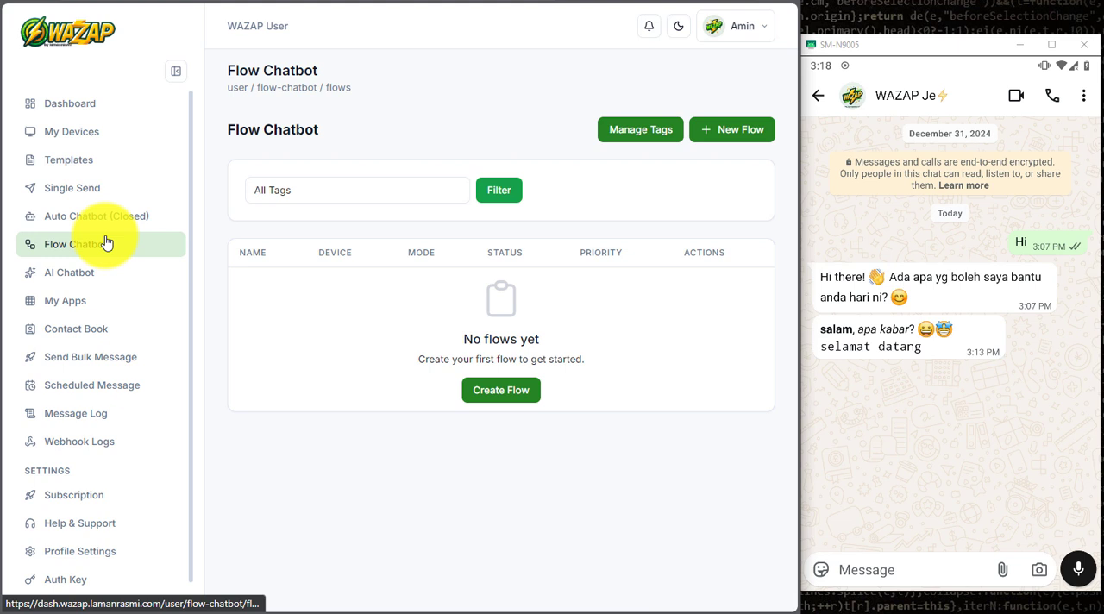
{"action": "left_click", "coordinate": [509, 389]}
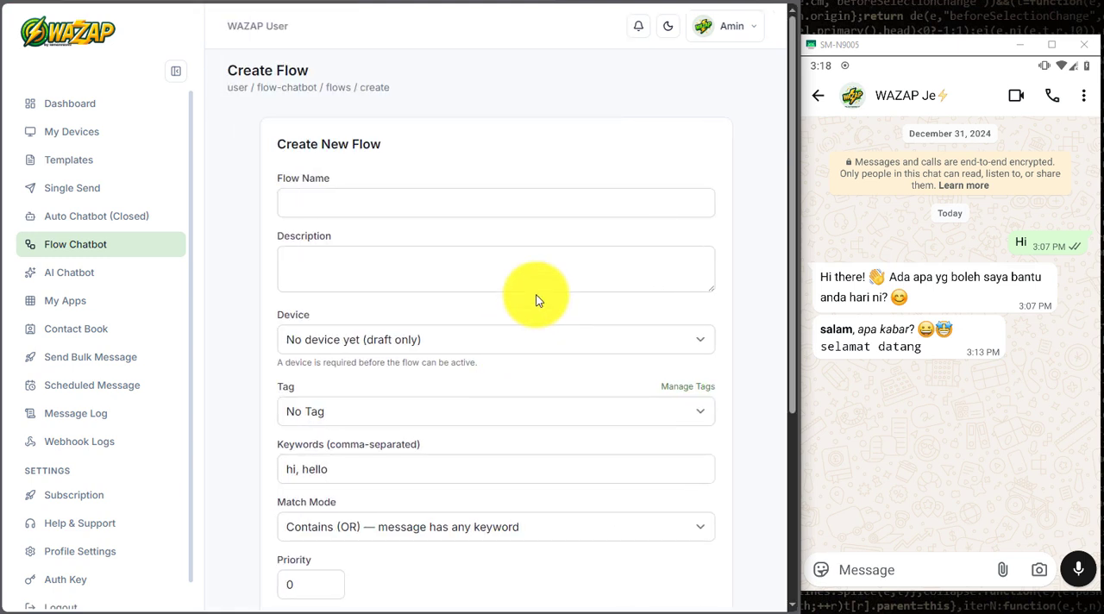
{"action": "left_click", "coordinate": [614, 204]}
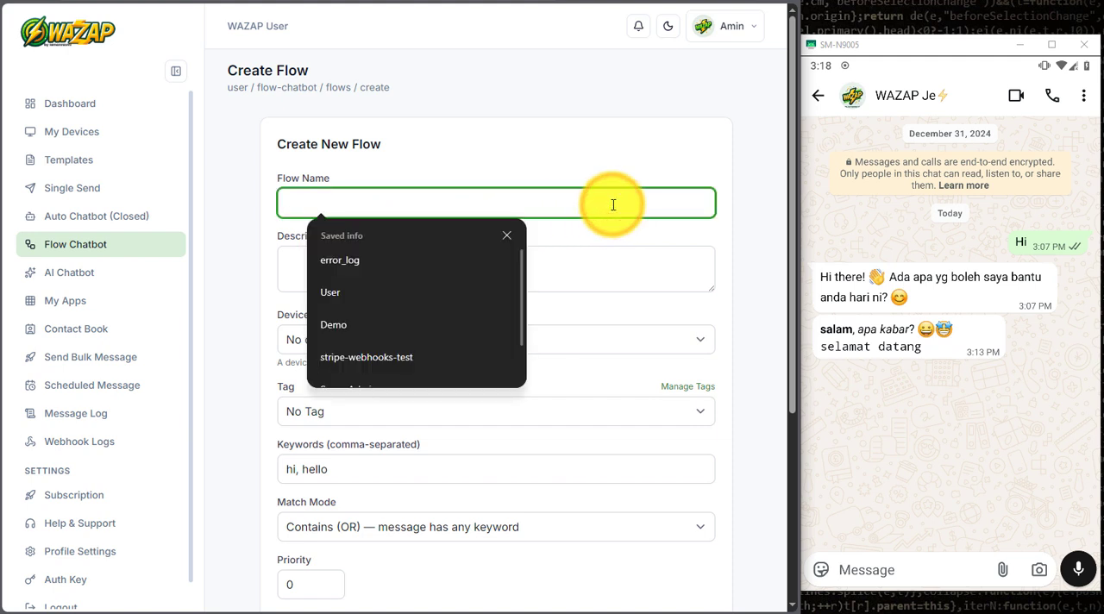
{"action": "type", "text": "H"}
{"action": "key", "text": "BackSpace"}
{"action": "type", "text": "Wel"}
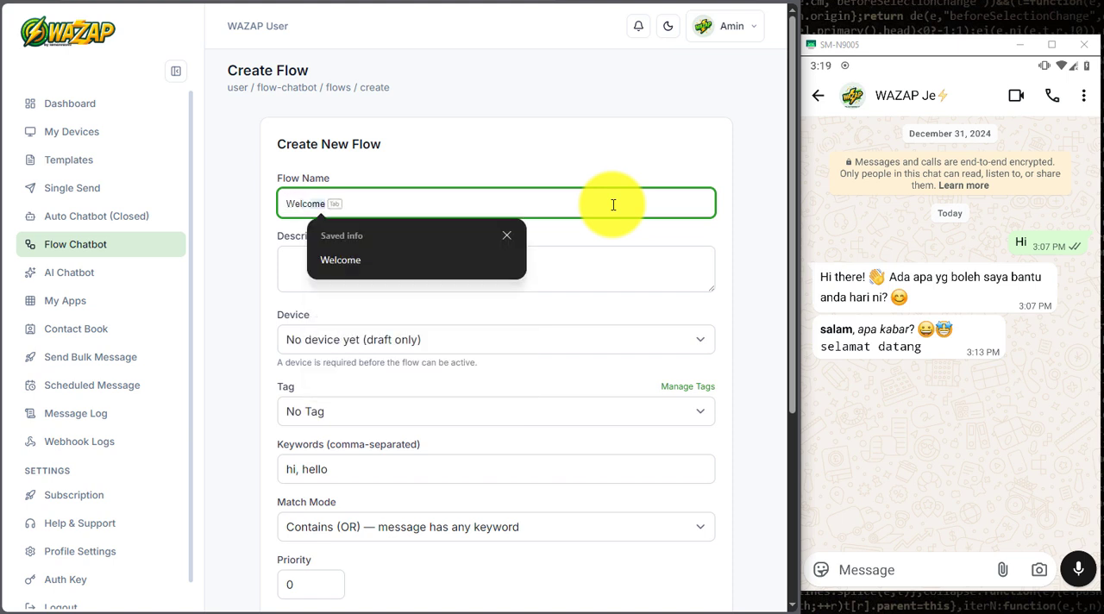
{"action": "key", "text": "Tab"}
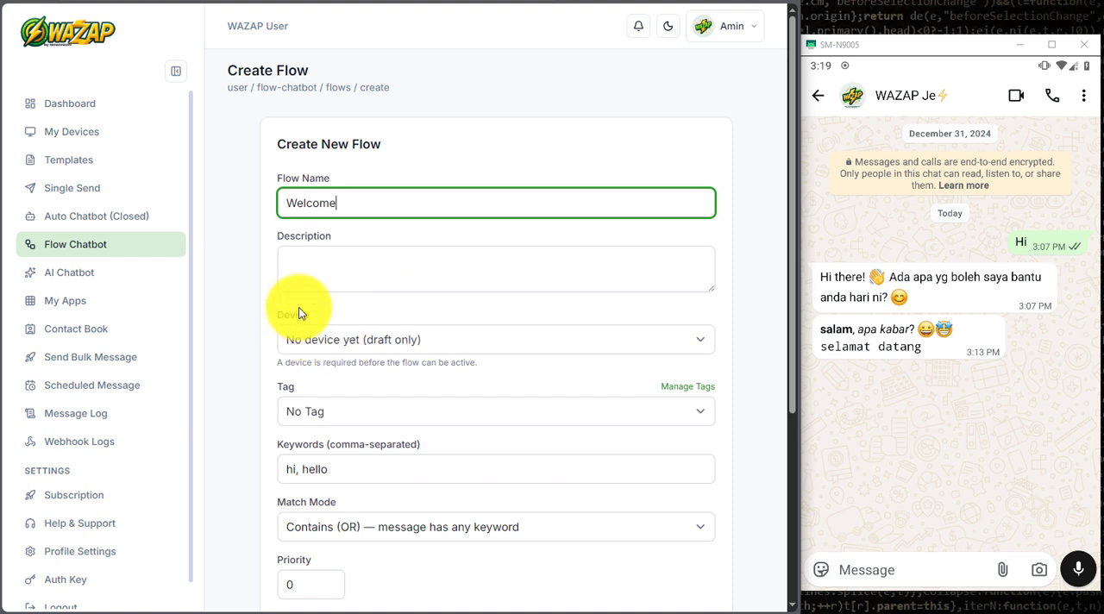
Step: Assign the connected note3 device and the Support tag to the new flow
{"action": "left_click", "coordinate": [471, 339]}
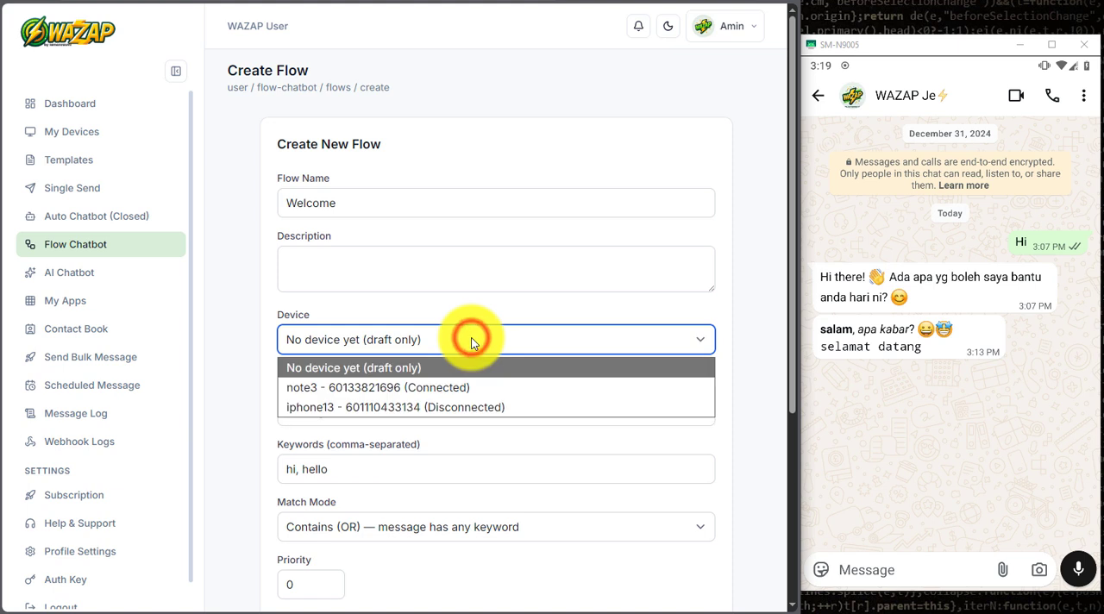
{"action": "left_click", "coordinate": [488, 389]}
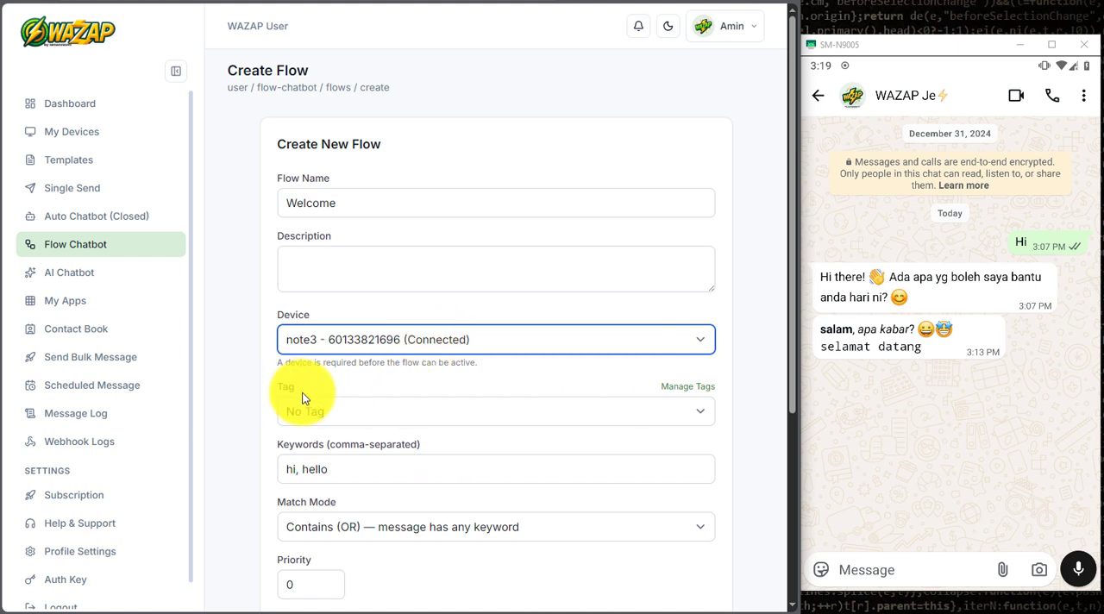
{"action": "left_click", "coordinate": [382, 412]}
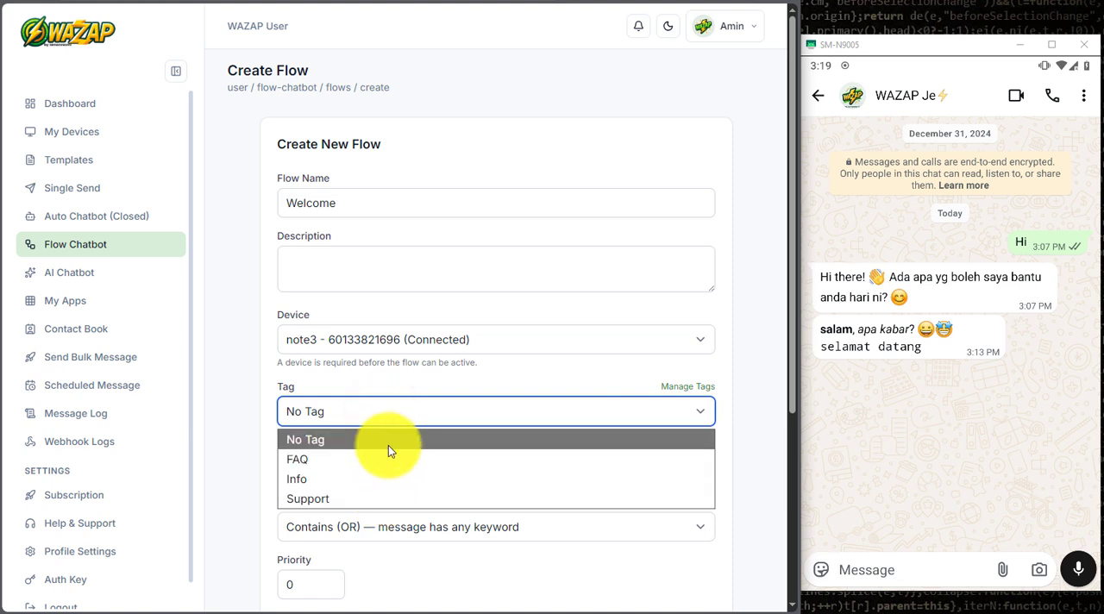
{"action": "left_click", "coordinate": [382, 497]}
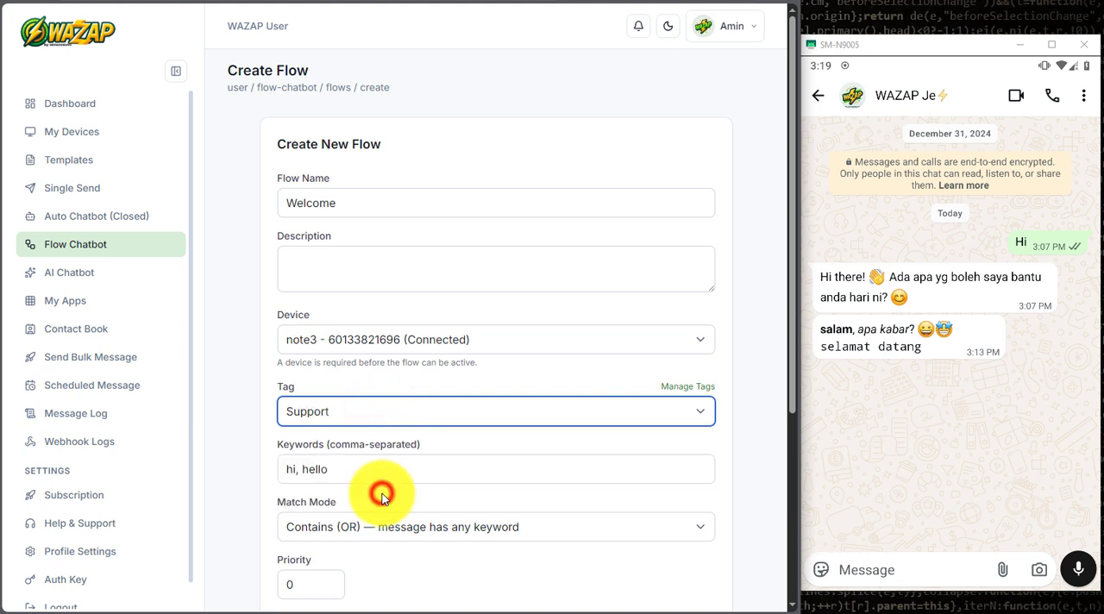
{"action": "left_click", "coordinate": [409, 381]}
Step: Add salam to the flow's trigger keywords so they read "hi, hello, salam"
{"action": "scroll", "coordinate": [409, 381], "scroll_direction": "down", "scroll_amount": 2}
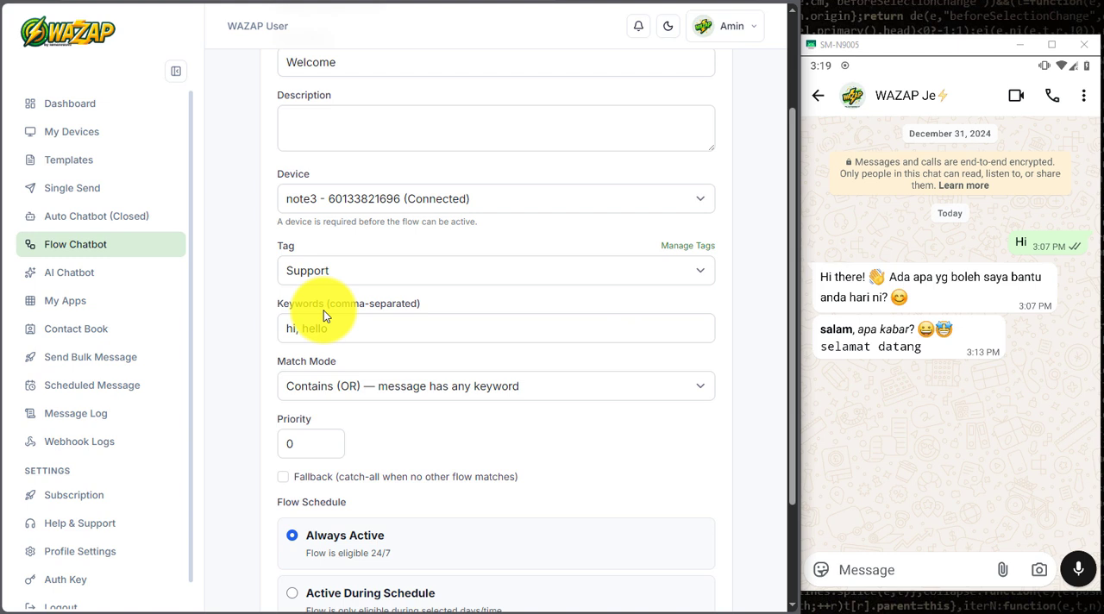
{"action": "left_click", "coordinate": [323, 328]}
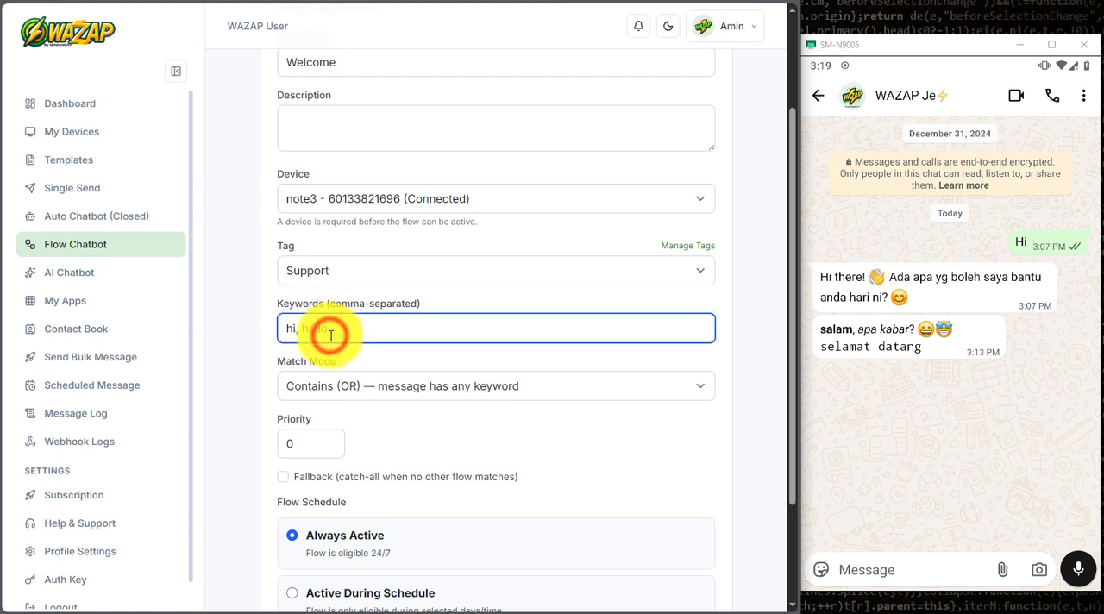
{"action": "type", "text": ", "}
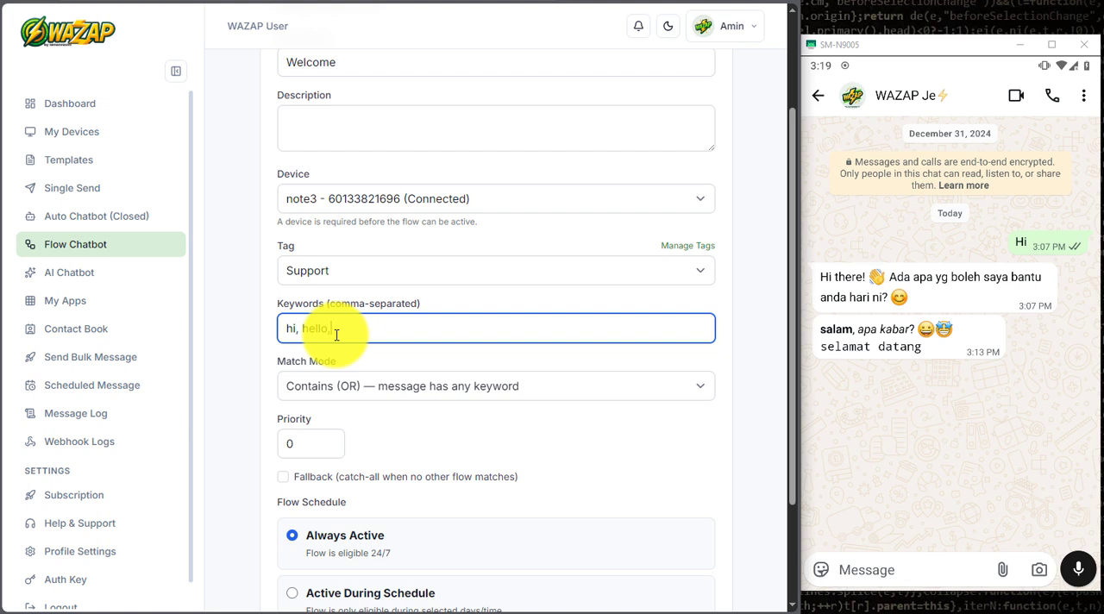
{"action": "type", "text": "salam"}
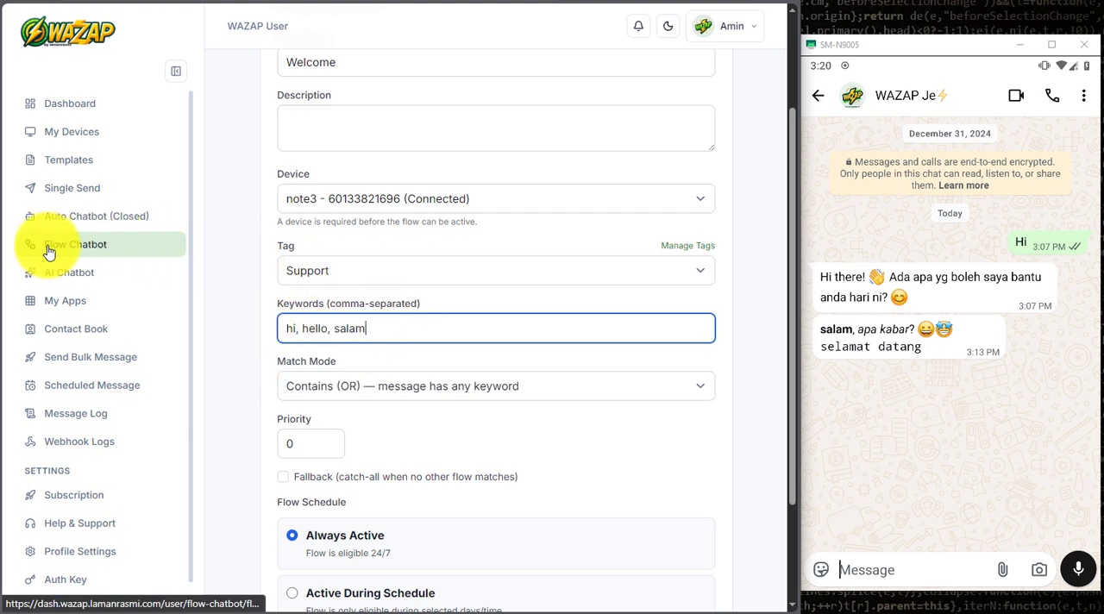
Step: Review the match mode options and set the Welcome flow's match mode to Match All (AND)
{"action": "scroll", "coordinate": [520, 320], "scroll_direction": "up", "scroll_amount": 1}
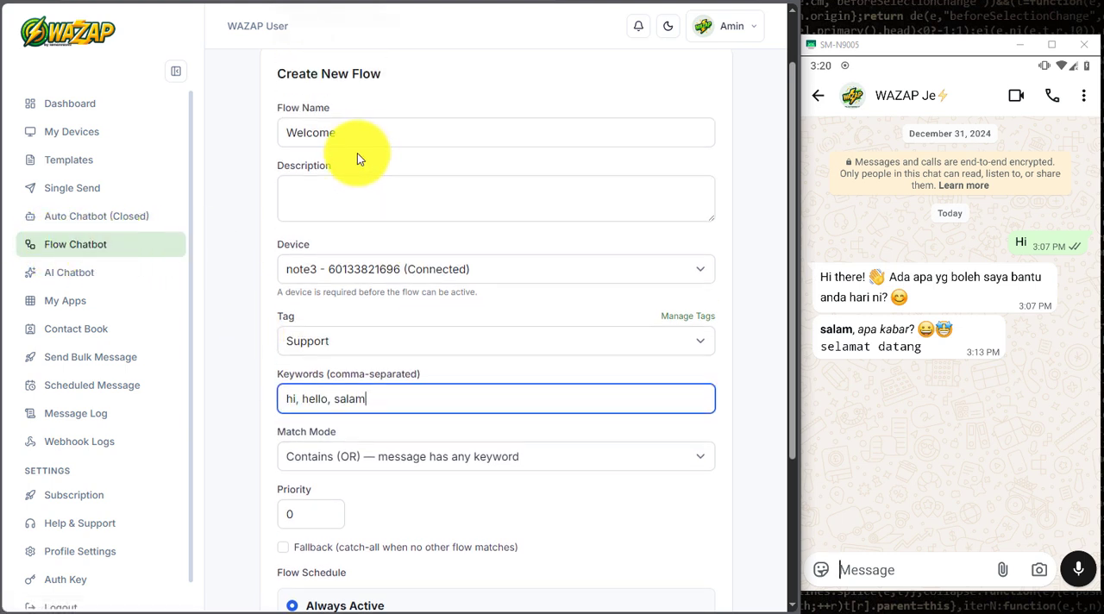
{"action": "scroll", "coordinate": [401, 349], "scroll_direction": "down", "scroll_amount": 2}
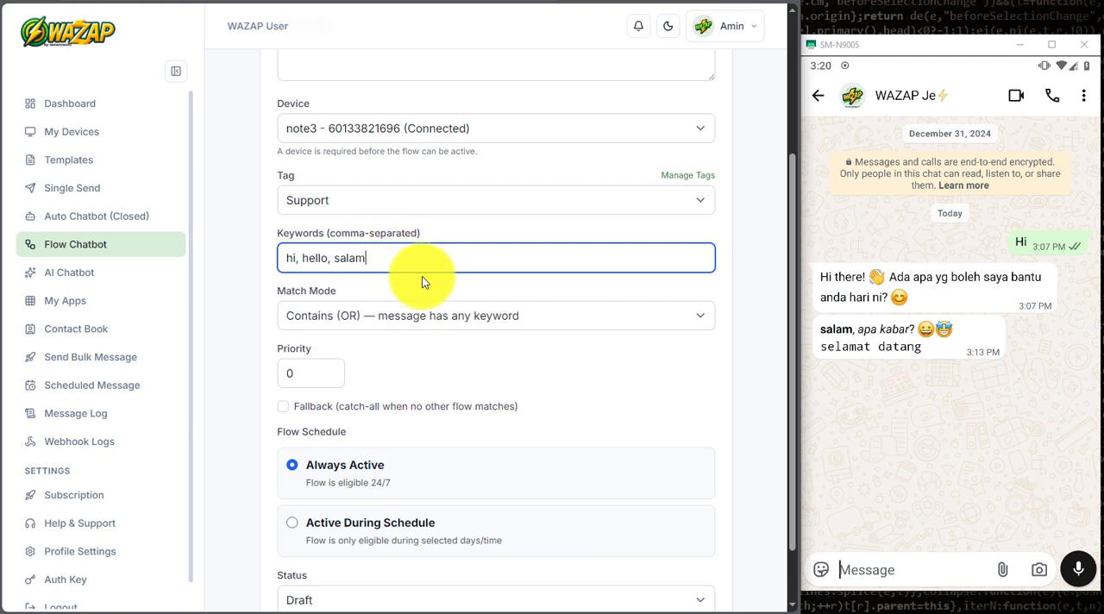
{"action": "left_click", "coordinate": [425, 329]}
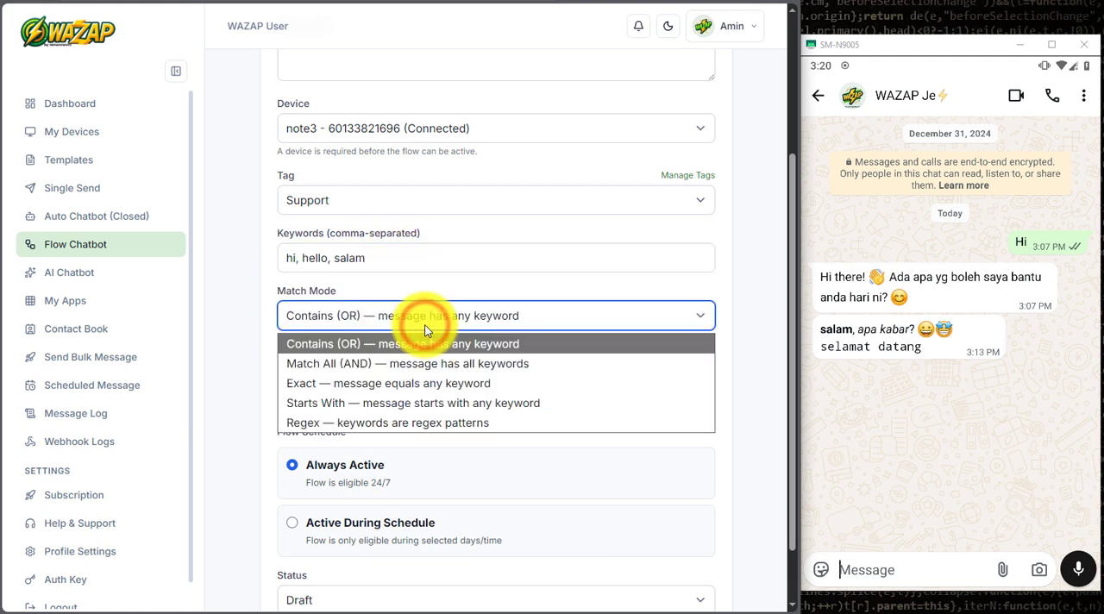
{"action": "left_click", "coordinate": [425, 329]}
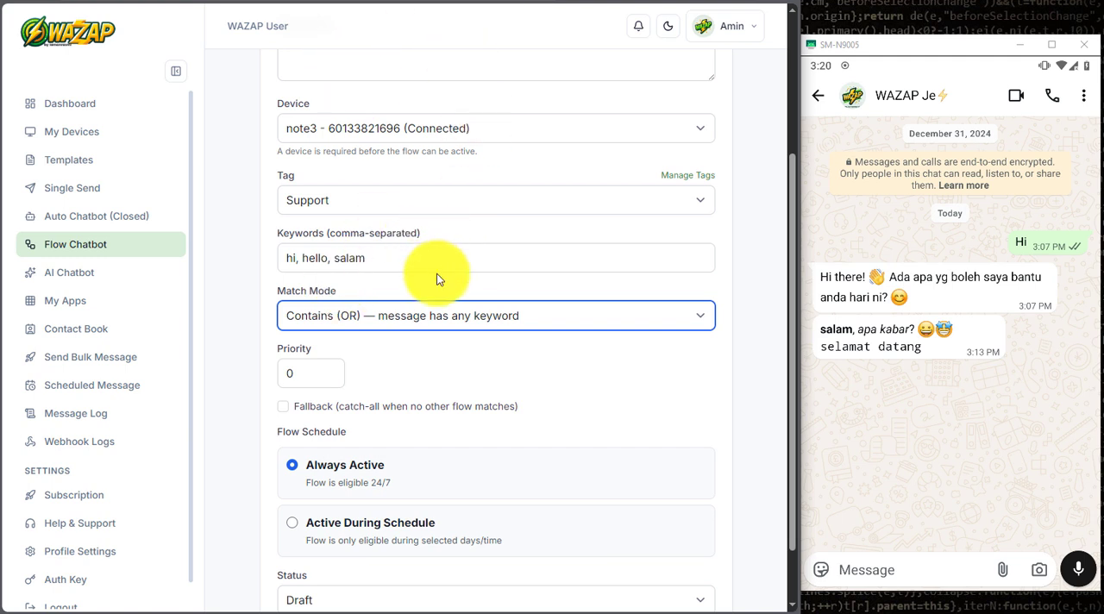
{"action": "left_click", "coordinate": [440, 319]}
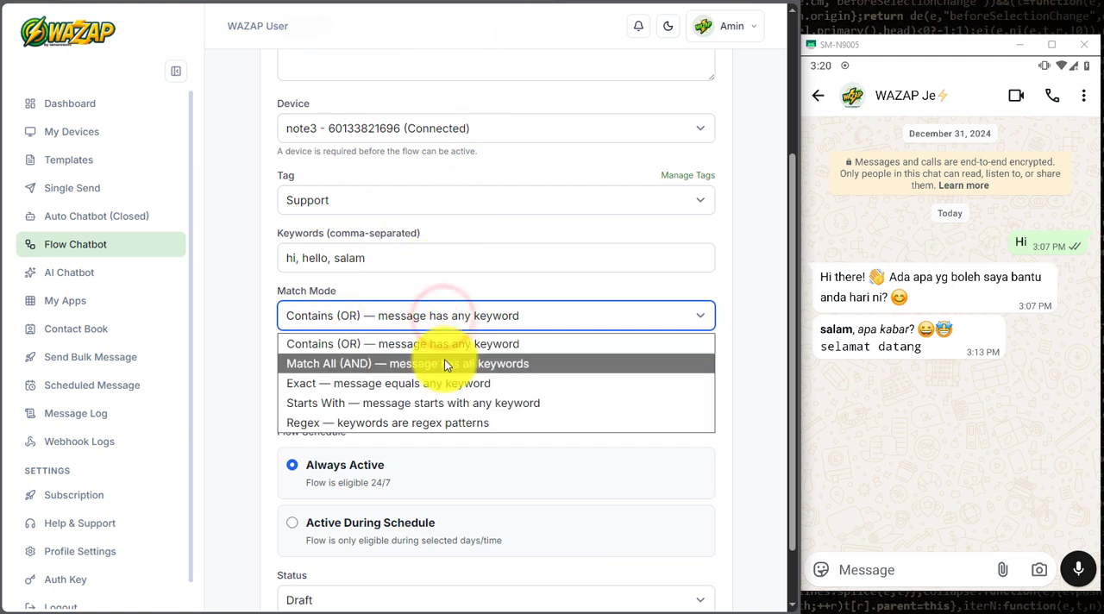
{"action": "left_click", "coordinate": [445, 361]}
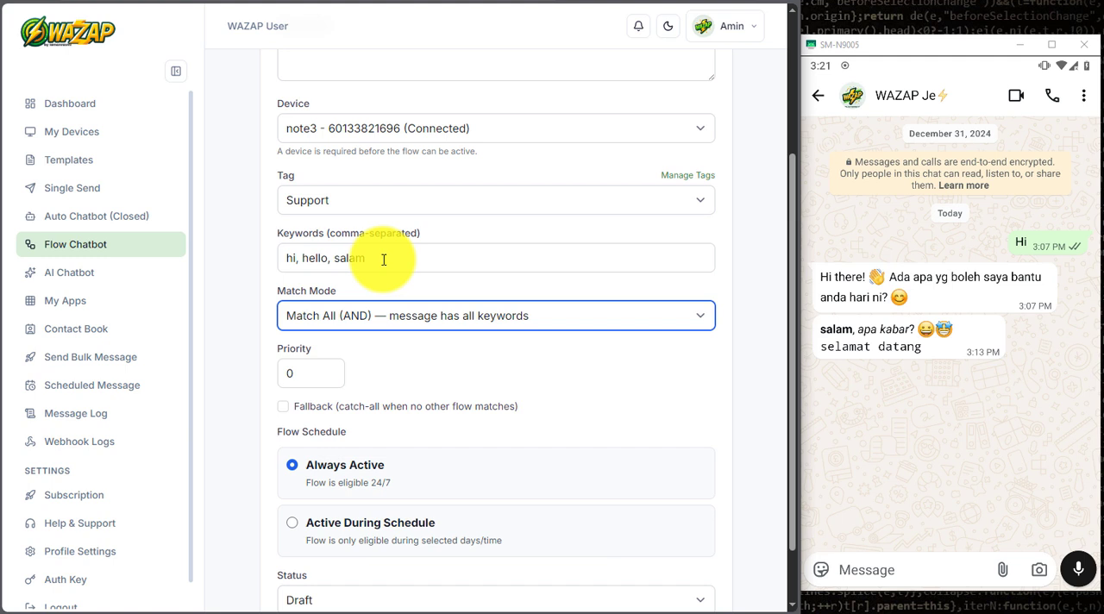
Step: Replace the flow's trigger keywords with "pakej, 3h2m"
{"action": "left_click_drag", "start_coordinate": [384, 259], "coordinate": [248, 259]}
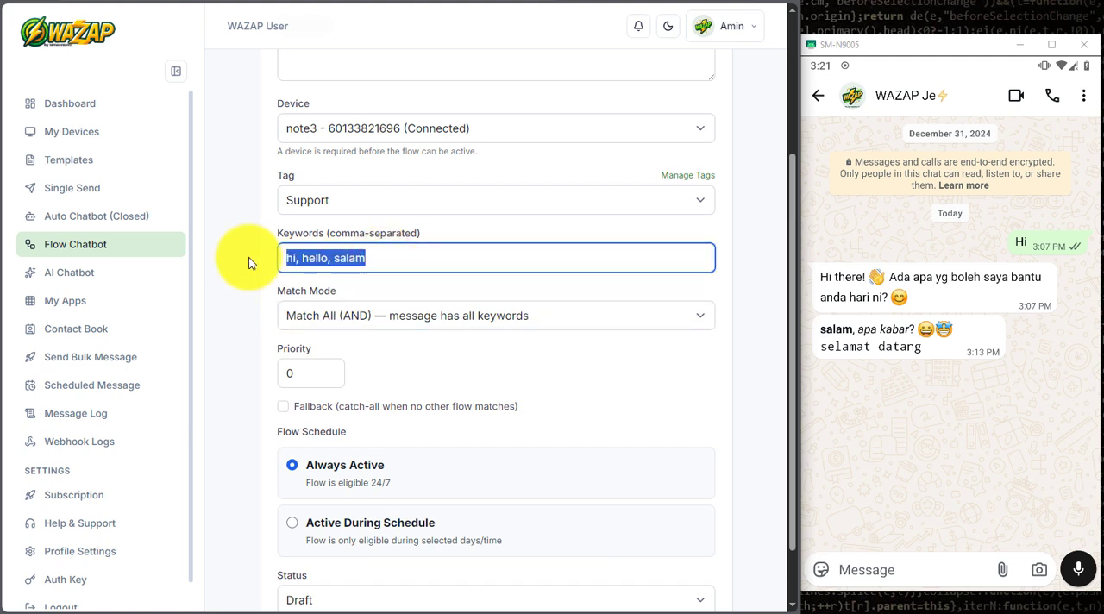
{"action": "type", "text": "pakej"}
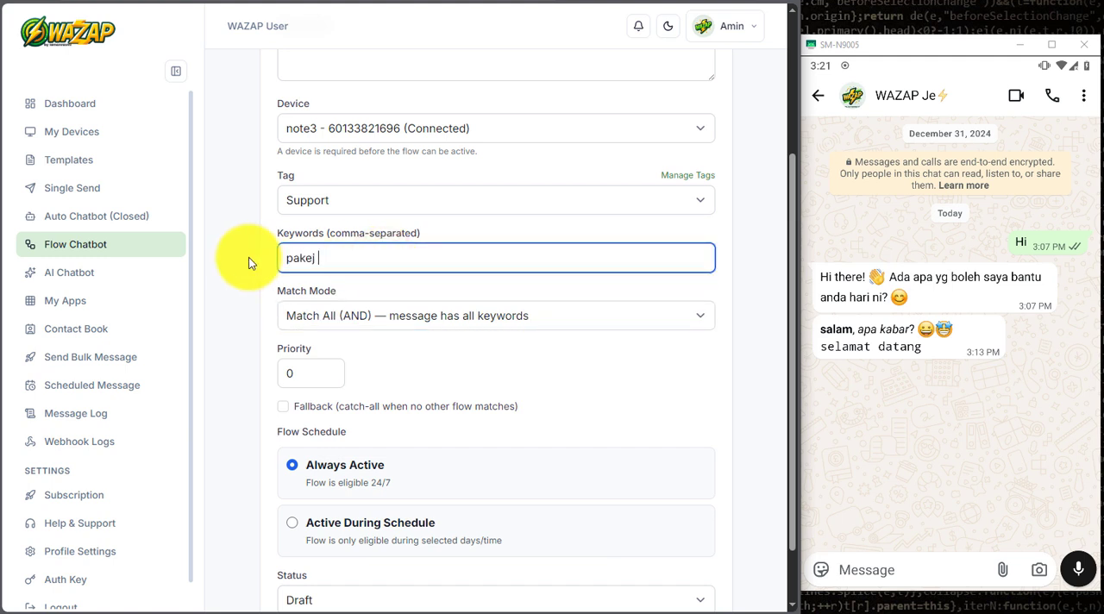
{"action": "type", "text": " 3"}
{"action": "type", "text": "h3"}
{"action": "key", "text": "BackSpace"}
{"action": "type", "text": "2m"}
{"action": "left_click_drag", "start_coordinate": [357, 255], "coordinate": [285, 255]}
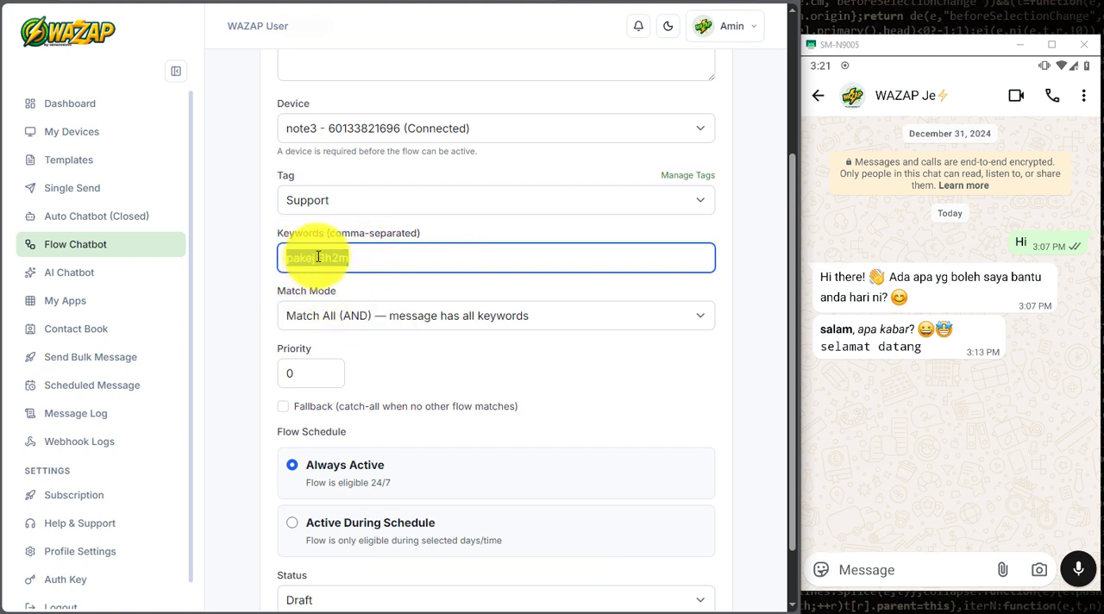
{"action": "left_click", "coordinate": [319, 257]}
{"action": "key", "text": "BackSpace"}
{"action": "type", "text": ","}
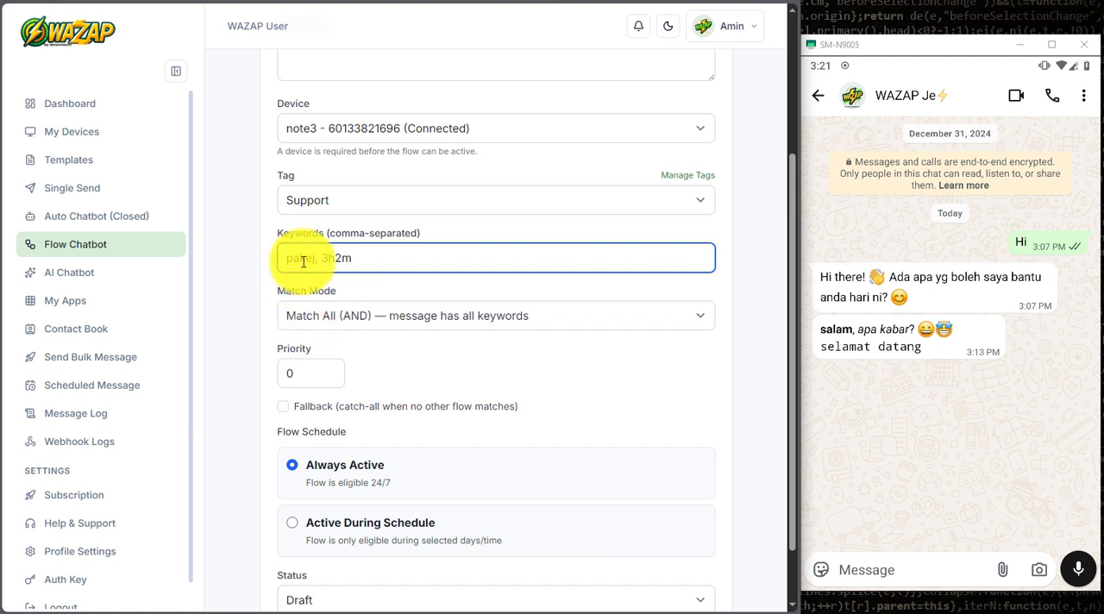
{"action": "left_click_drag", "start_coordinate": [320, 258], "coordinate": [350, 259]}
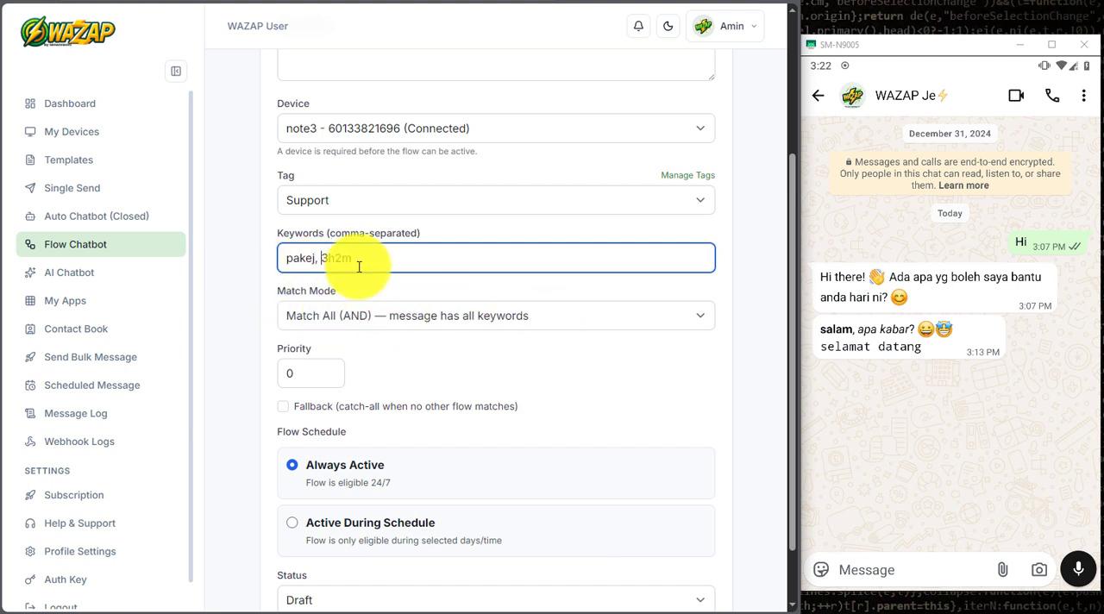
Step: Set the match mode to Exact and replace the trigger keywords with "hi"
{"action": "left_click", "coordinate": [490, 321]}
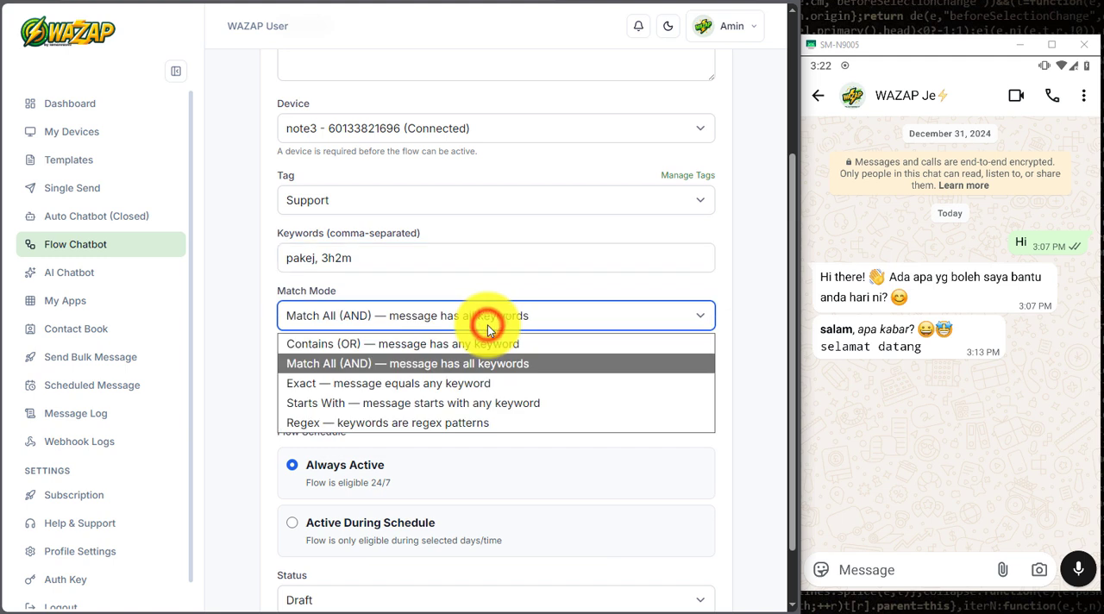
{"action": "left_click", "coordinate": [352, 388]}
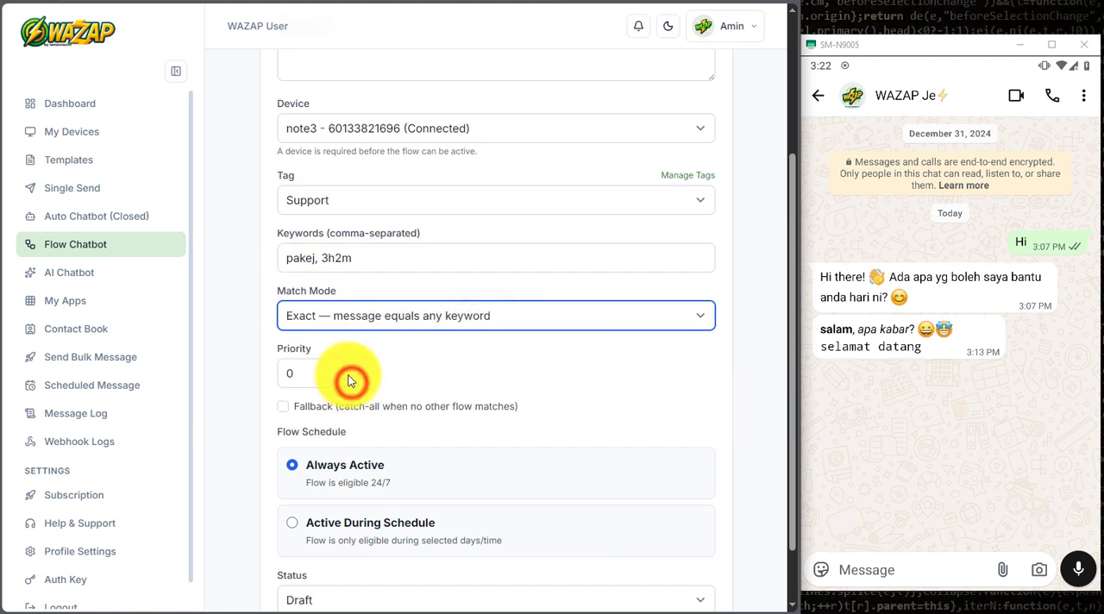
{"action": "left_click", "coordinate": [368, 260]}
{"action": "left_click_drag", "start_coordinate": [368, 260], "coordinate": [248, 262]}
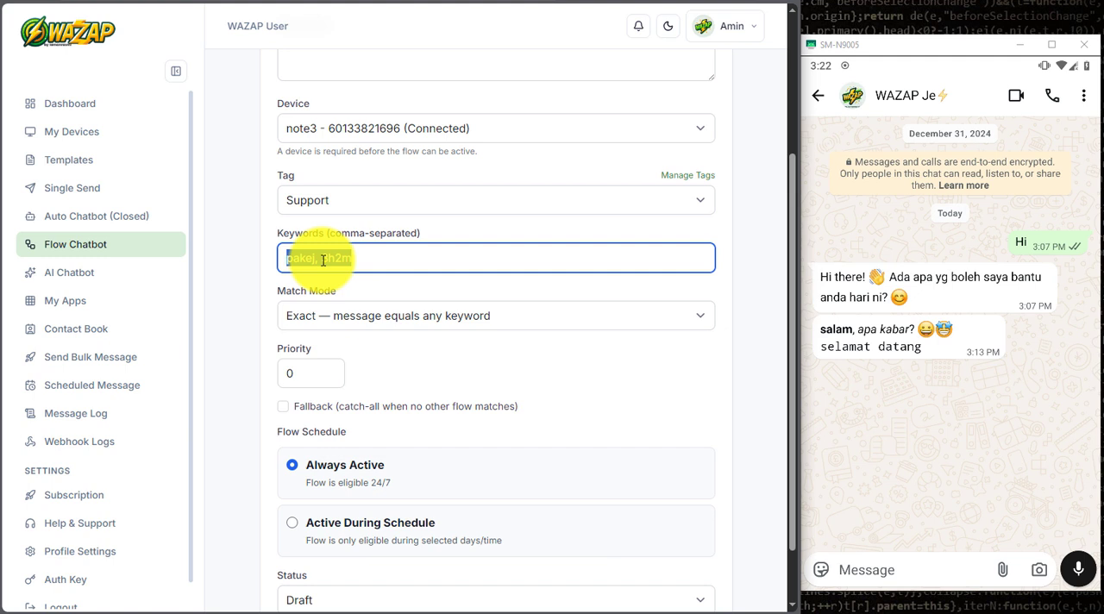
{"action": "type", "text": "hi"}
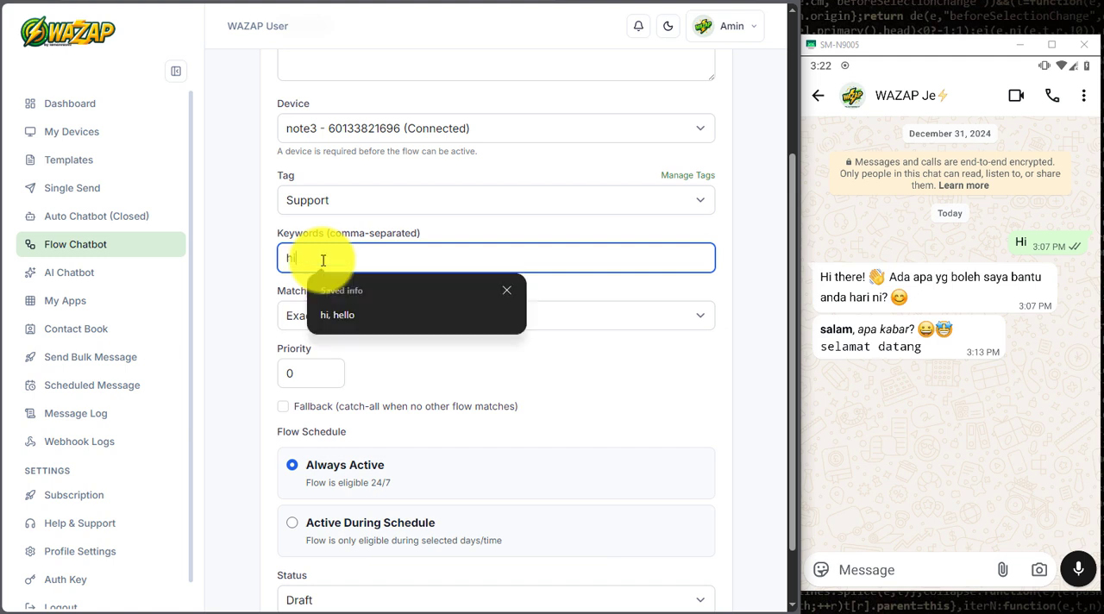
{"action": "left_click", "coordinate": [246, 260]}
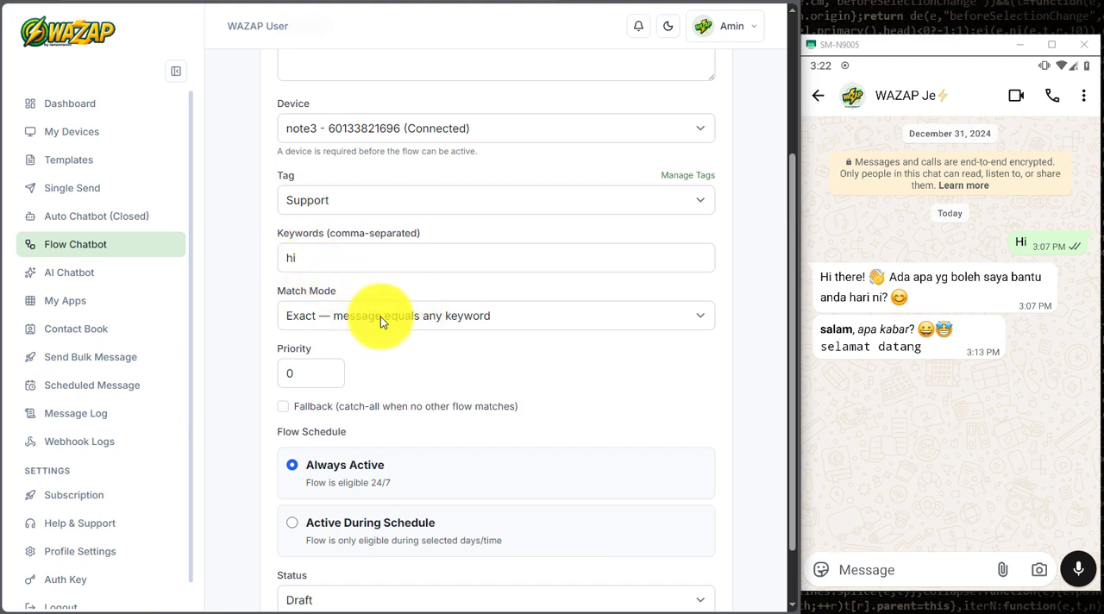
Step: Extend the trigger keywords so they read "hi, hello bro"
{"action": "left_click", "coordinate": [336, 257]}
{"action": "type", "text": ", hello"}
{"action": "left_click", "coordinate": [349, 257]}
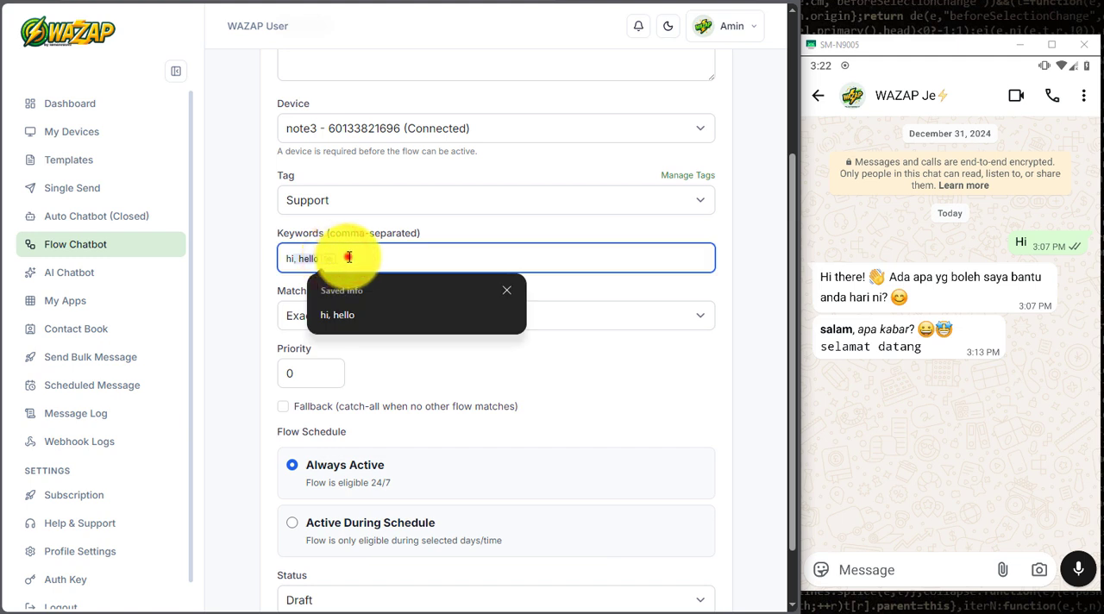
{"action": "key", "text": "Escape"}
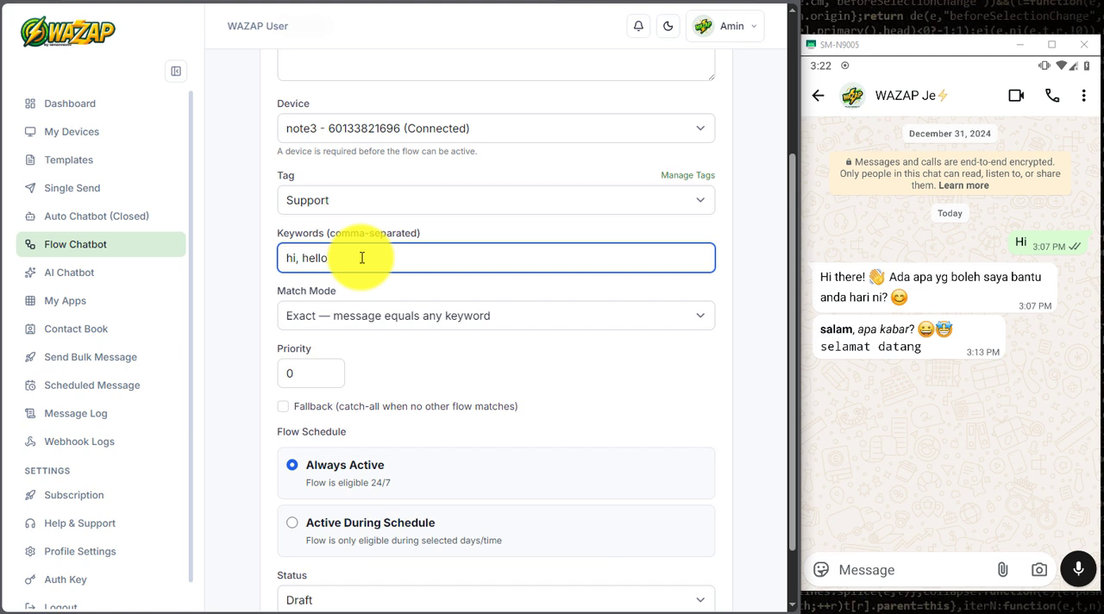
{"action": "type", "text": "bro"}
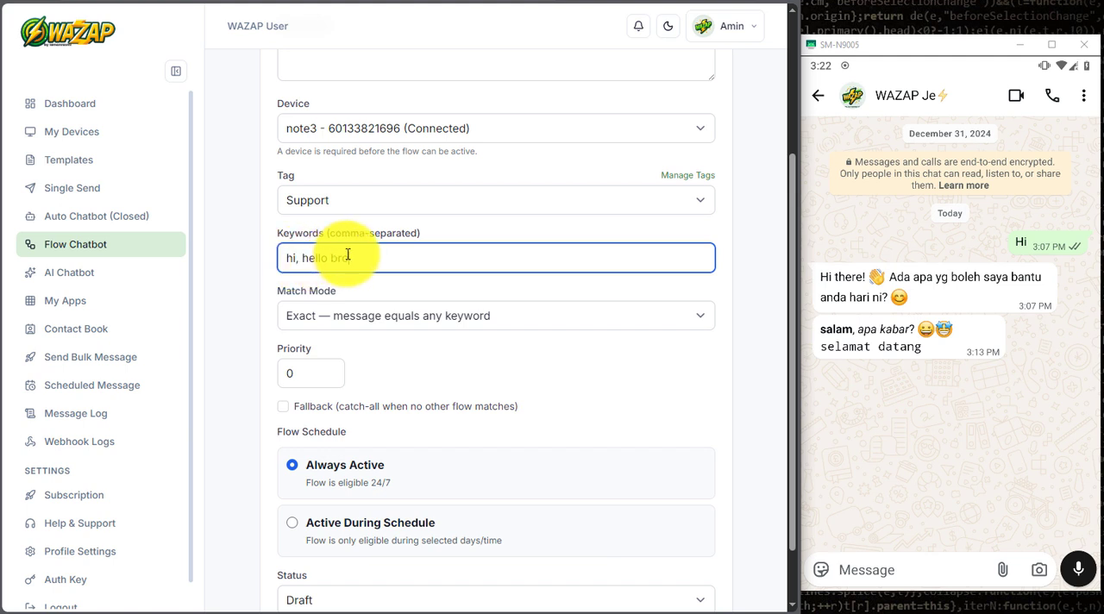
{"action": "left_click_drag", "start_coordinate": [348, 254], "coordinate": [303, 253]}
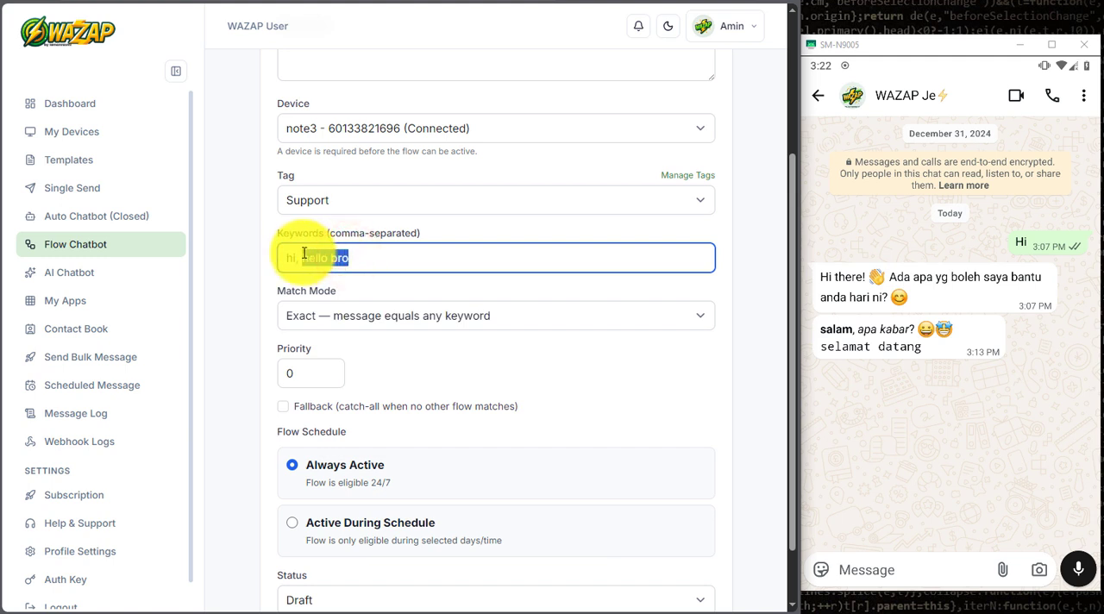
Step: Set the match mode to Starts With and replace the trigger keywords with "hi, salam"
{"action": "left_click", "coordinate": [327, 309]}
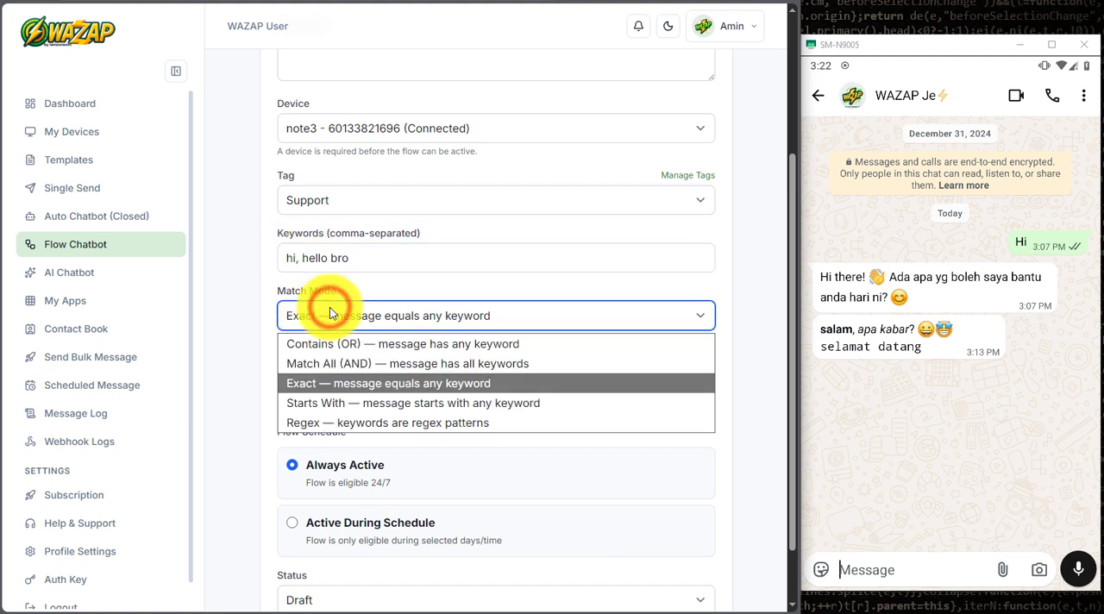
{"action": "left_click", "coordinate": [377, 403]}
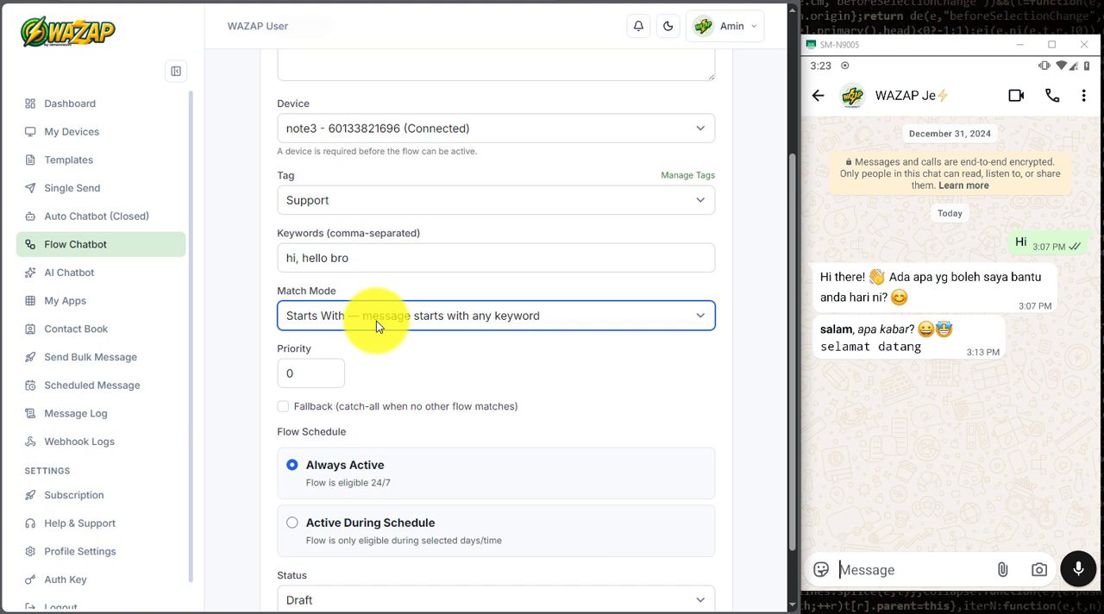
{"action": "left_click_drag", "start_coordinate": [357, 262], "coordinate": [286, 268]}
{"action": "left_click_drag", "start_coordinate": [359, 259], "coordinate": [256, 258]}
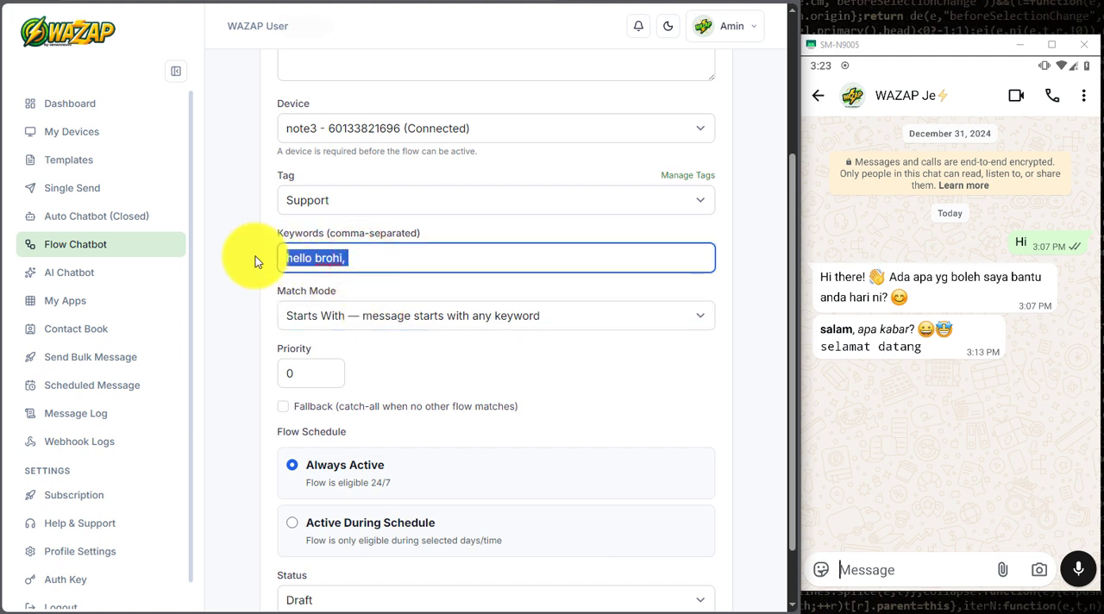
{"action": "key", "text": "BackSpace"}
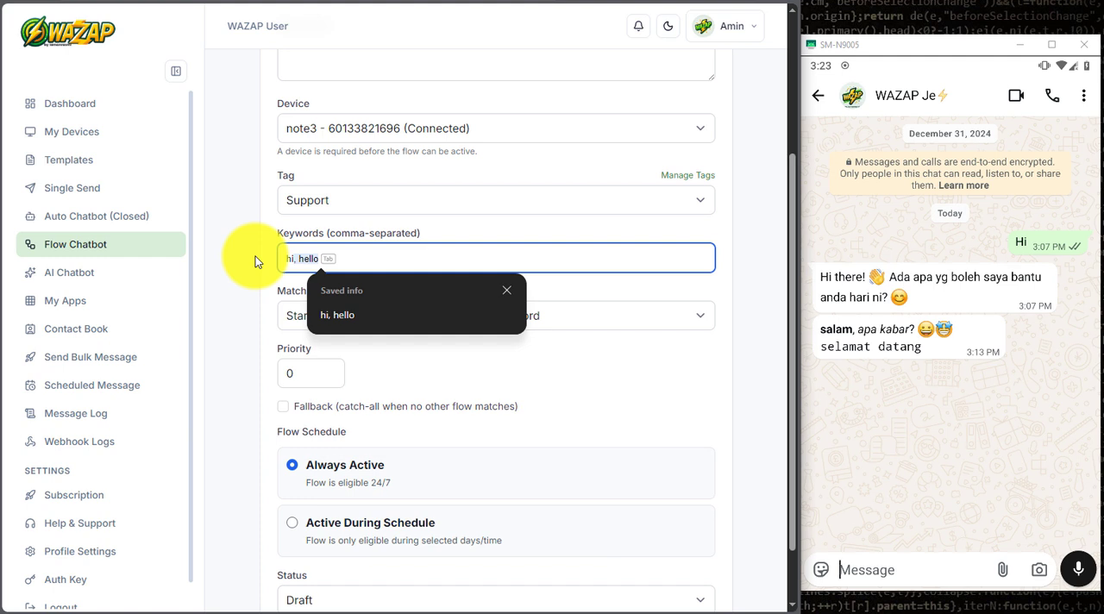
{"action": "type", "text": "hi, salam,"}
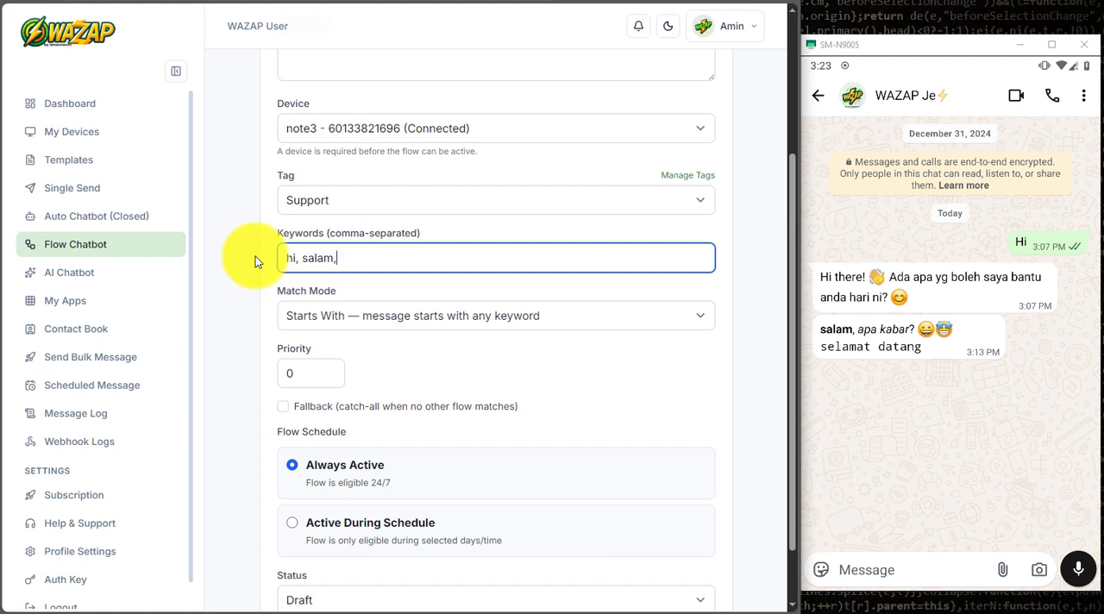
{"action": "key", "text": "BackSpace"}
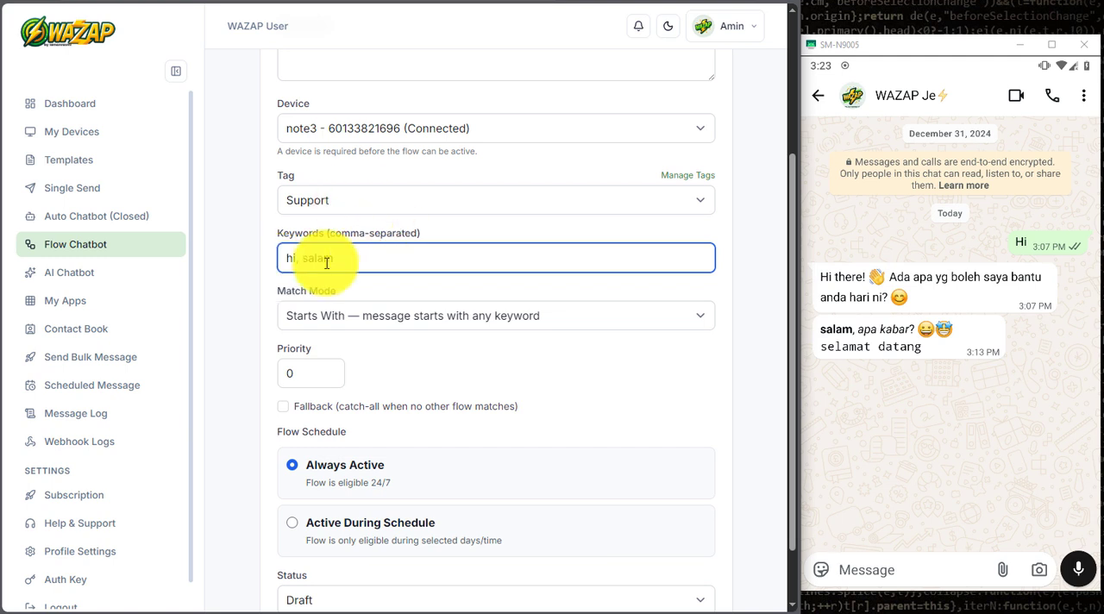
Step: Set the match mode to Regex and replace the trigger keywords with "kakibola"
{"action": "left_click", "coordinate": [381, 309]}
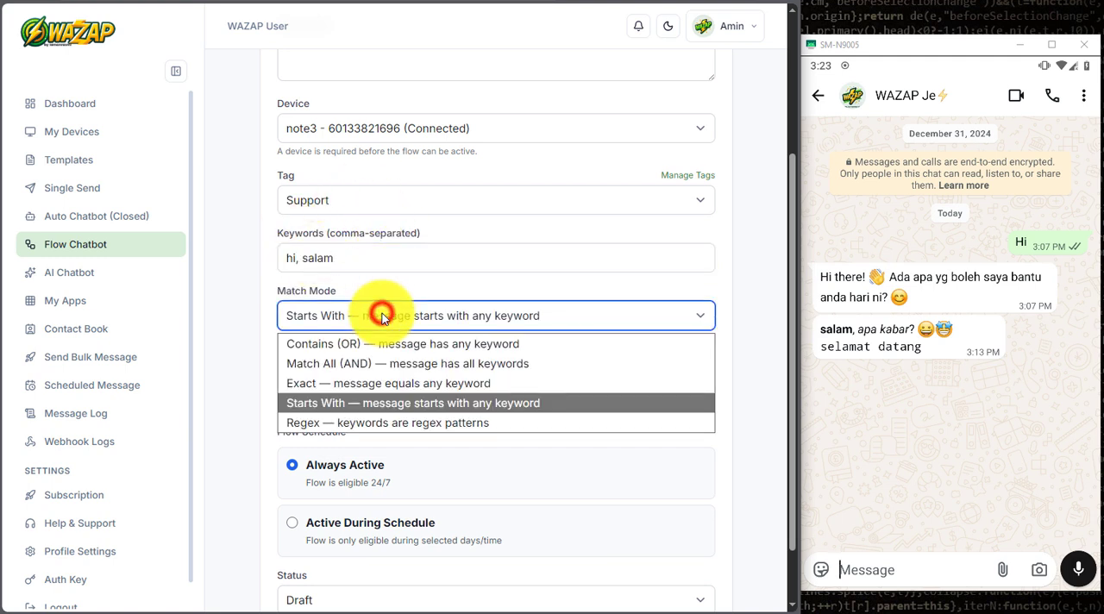
{"action": "left_click", "coordinate": [387, 424]}
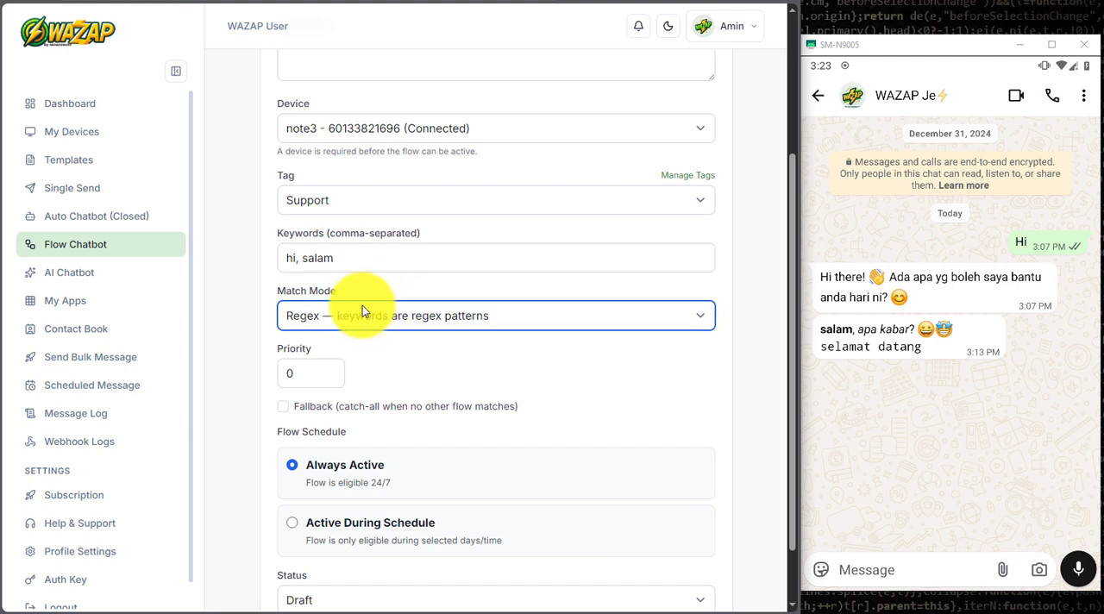
{"action": "left_click", "coordinate": [341, 260]}
{"action": "left_click_drag", "start_coordinate": [341, 259], "coordinate": [269, 262]}
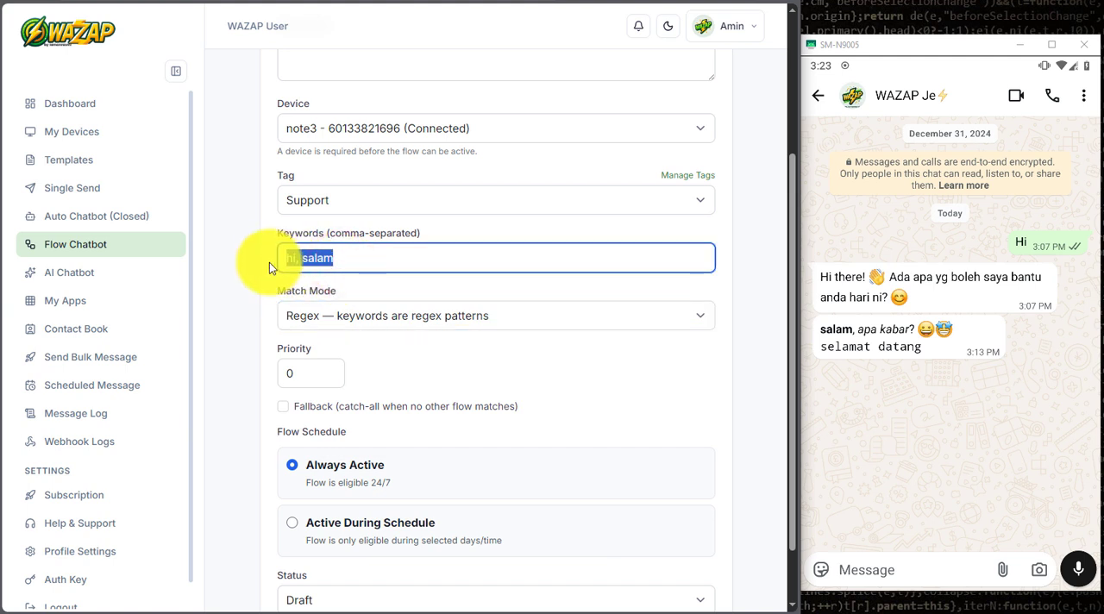
{"action": "type", "text": "kak"}
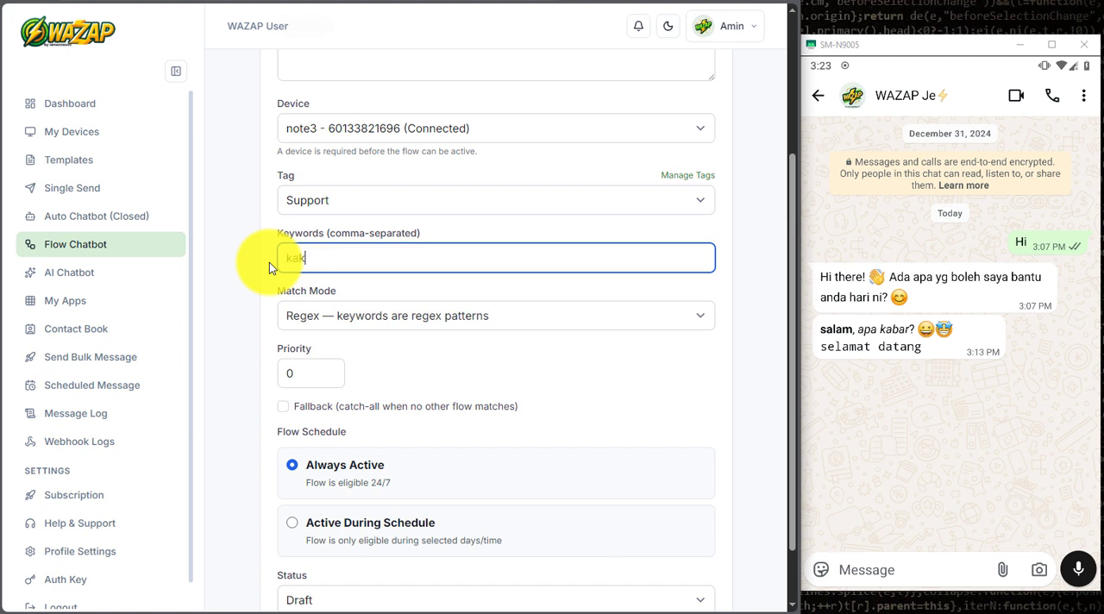
{"action": "type", "text": "ibola"}
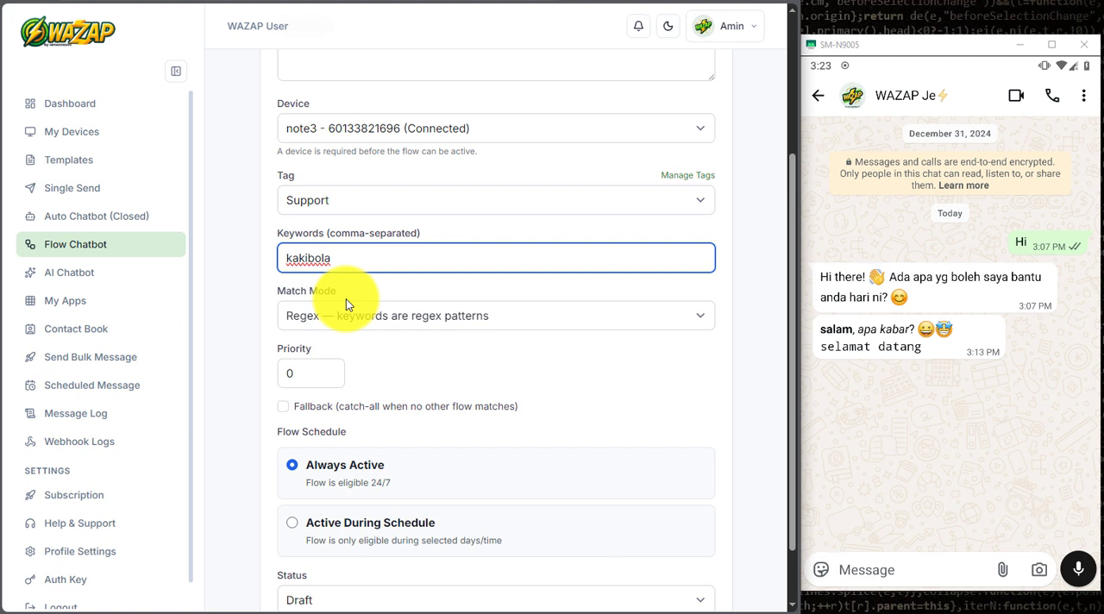
Step: Shorten the trigger keyword to "kaki" and set the match mode to Contains (OR)
{"action": "left_click_drag", "start_coordinate": [334, 260], "coordinate": [273, 259]}
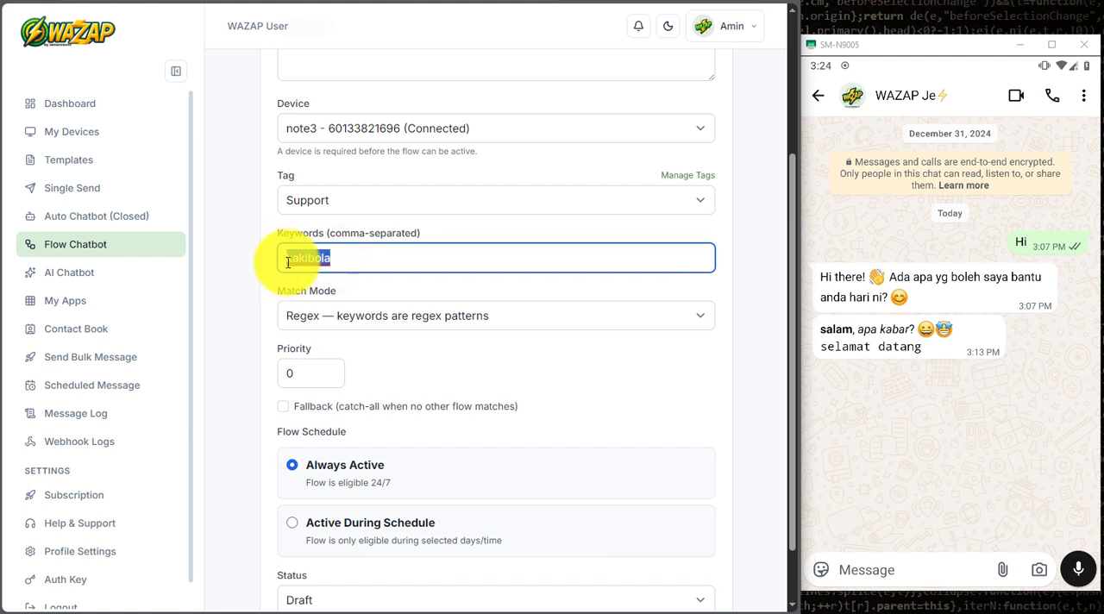
{"action": "left_click", "coordinate": [333, 261]}
{"action": "key", "text": "BackSpace"}
{"action": "key", "text": "BackSpace"}
{"action": "key", "text": "BackSpace"}
{"action": "key", "text": "BackSpace"}
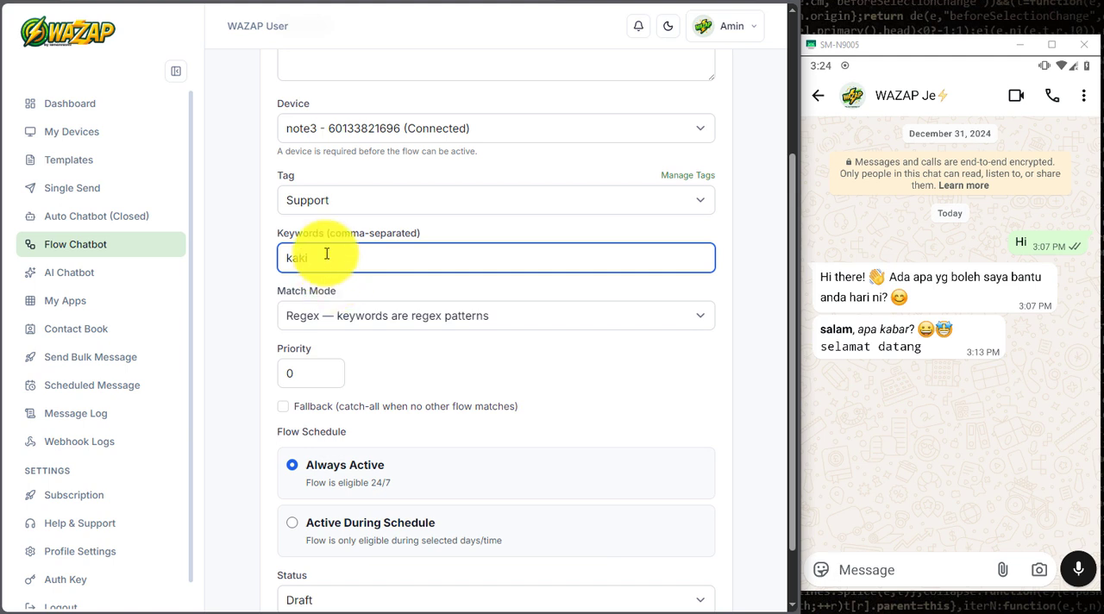
{"action": "left_click", "coordinate": [369, 318]}
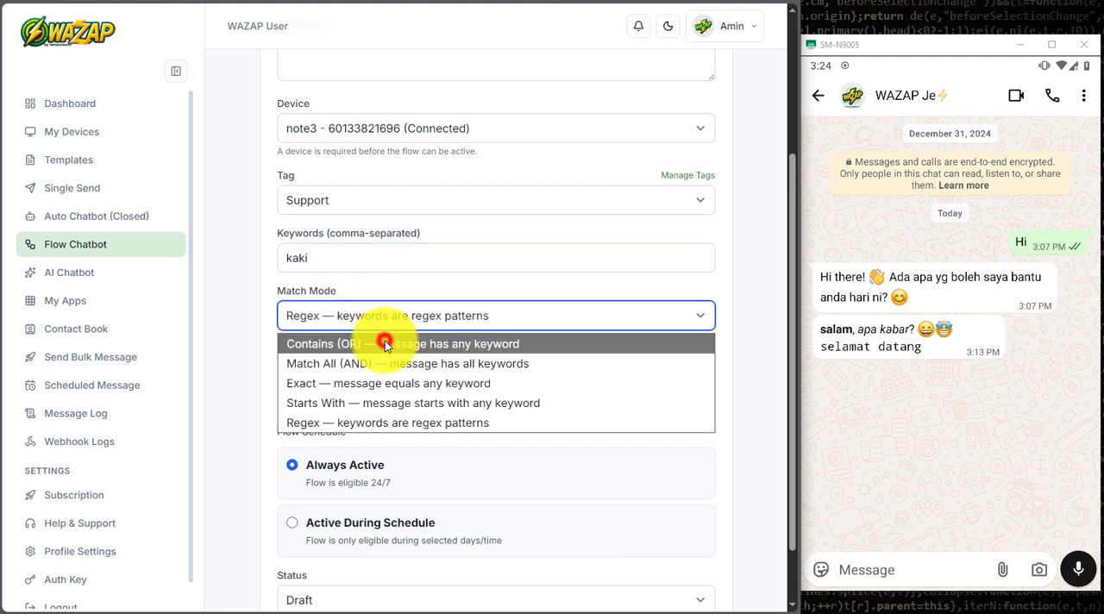
{"action": "left_click", "coordinate": [384, 344]}
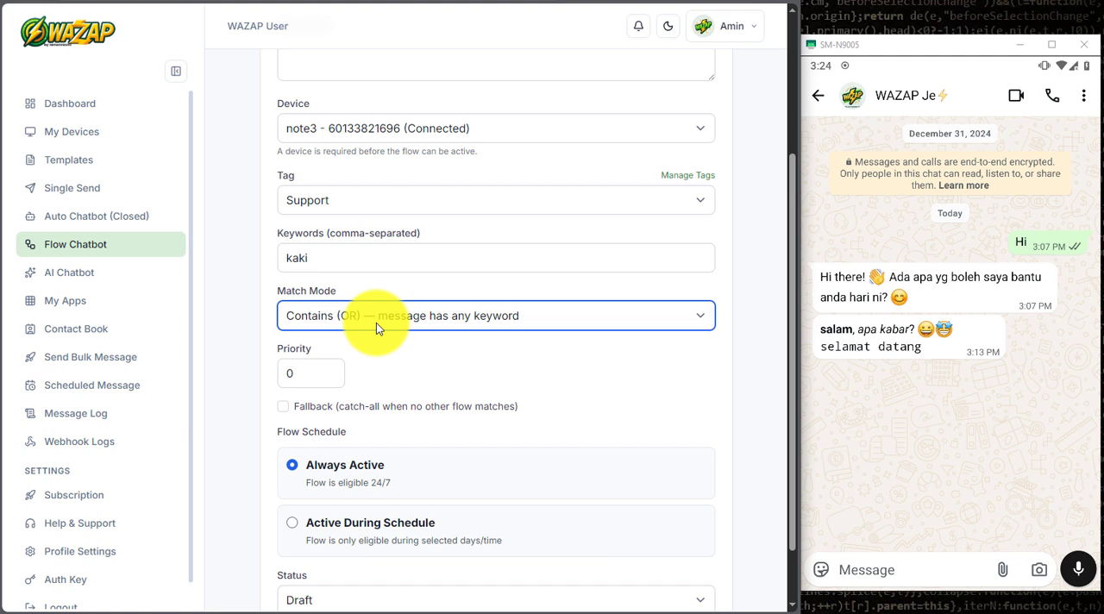
Step: Replace the trigger keywords with "hi, hello, salam"
{"action": "double_click", "coordinate": [321, 256]}
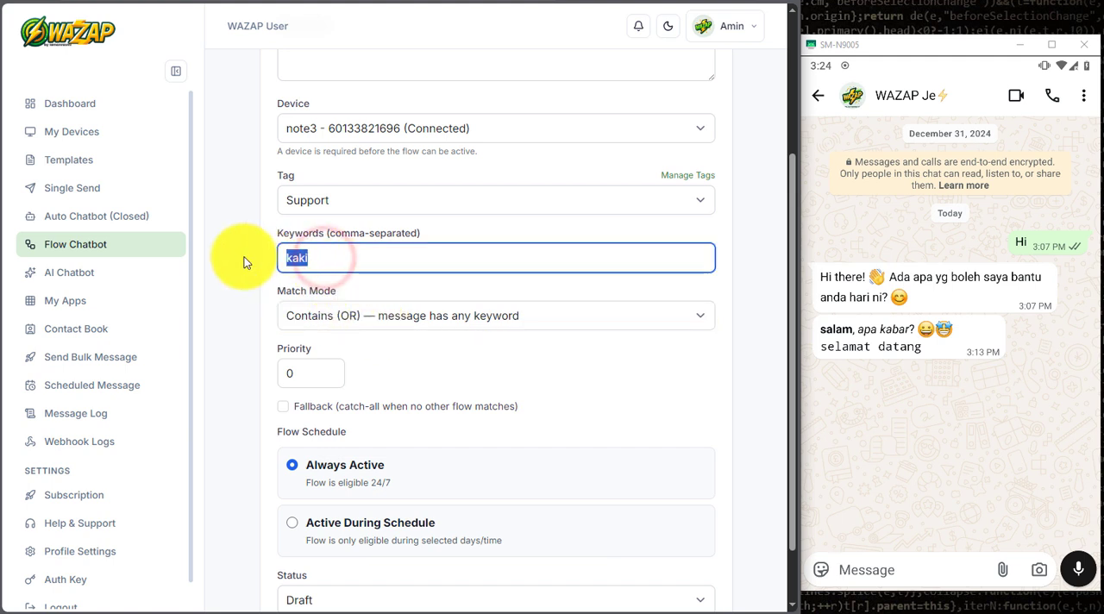
{"action": "type", "text": "hi, hel"}
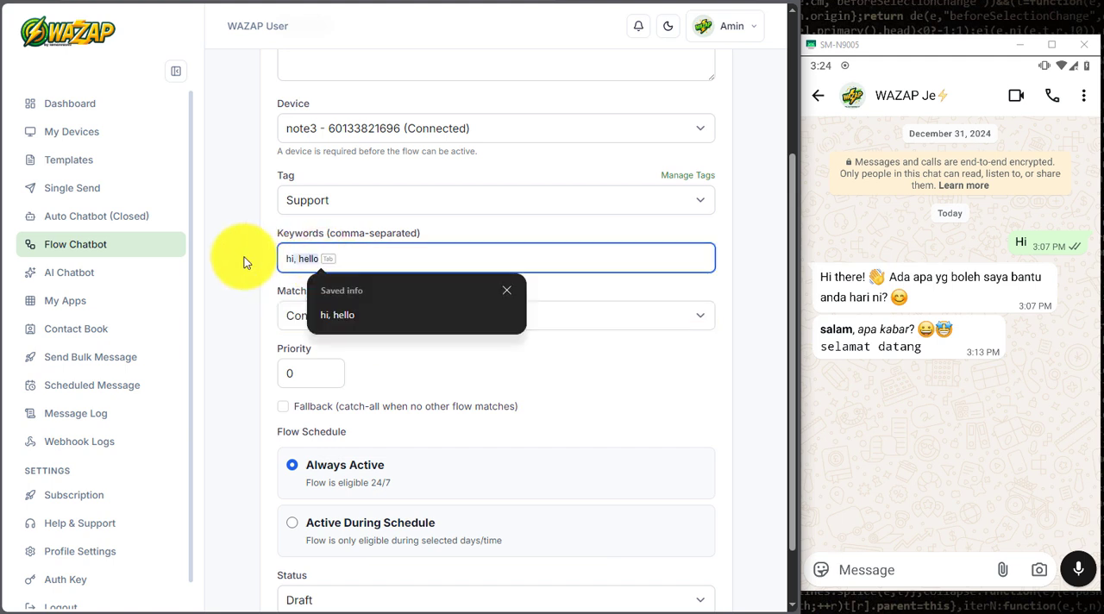
{"action": "key", "text": "Tab"}
{"action": "type", "text": ", sla"}
{"action": "key", "text": "BackSpace"}
{"action": "key", "text": "BackSpace"}
{"action": "type", "text": "alam"}
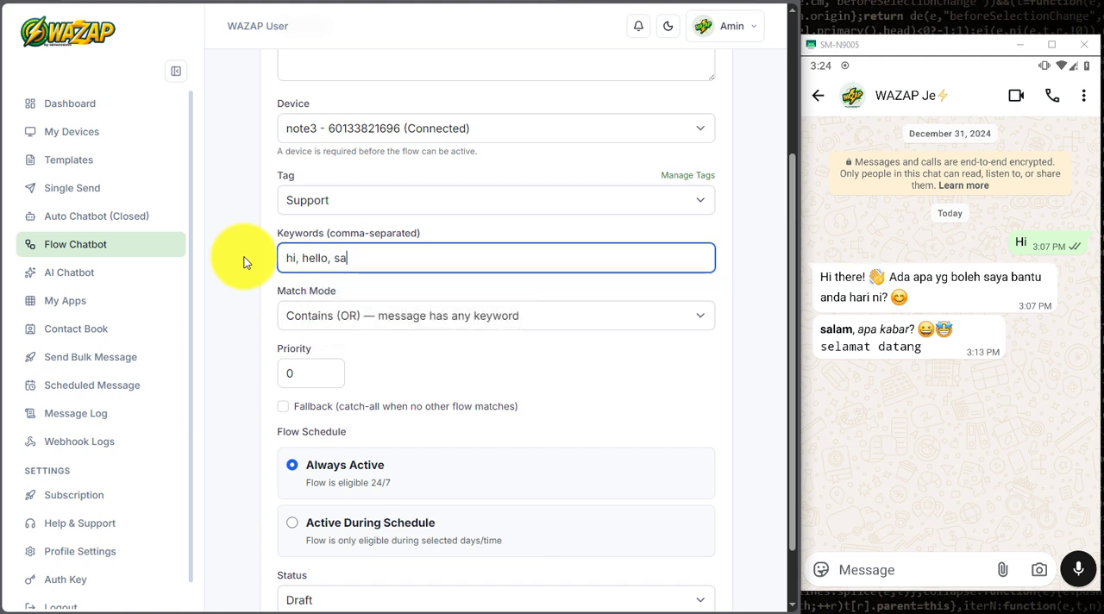
{"action": "left_click", "coordinate": [259, 263]}
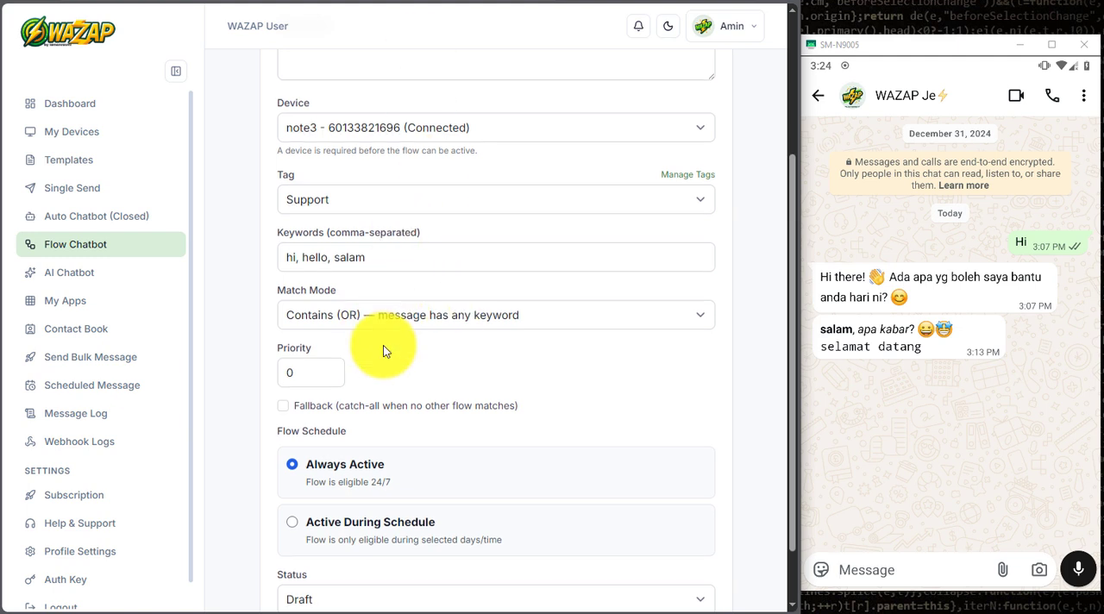
Step: Toggle the Fallback catch-all option on and back off
{"action": "scroll", "coordinate": [383, 346], "scroll_direction": "down", "scroll_amount": 1}
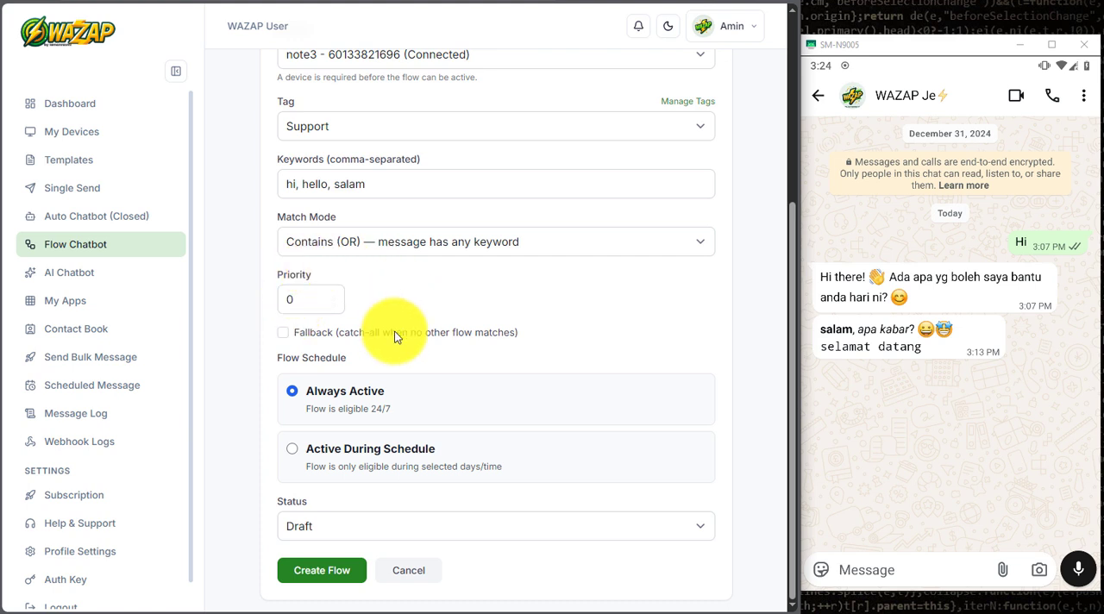
{"action": "left_click", "coordinate": [285, 334]}
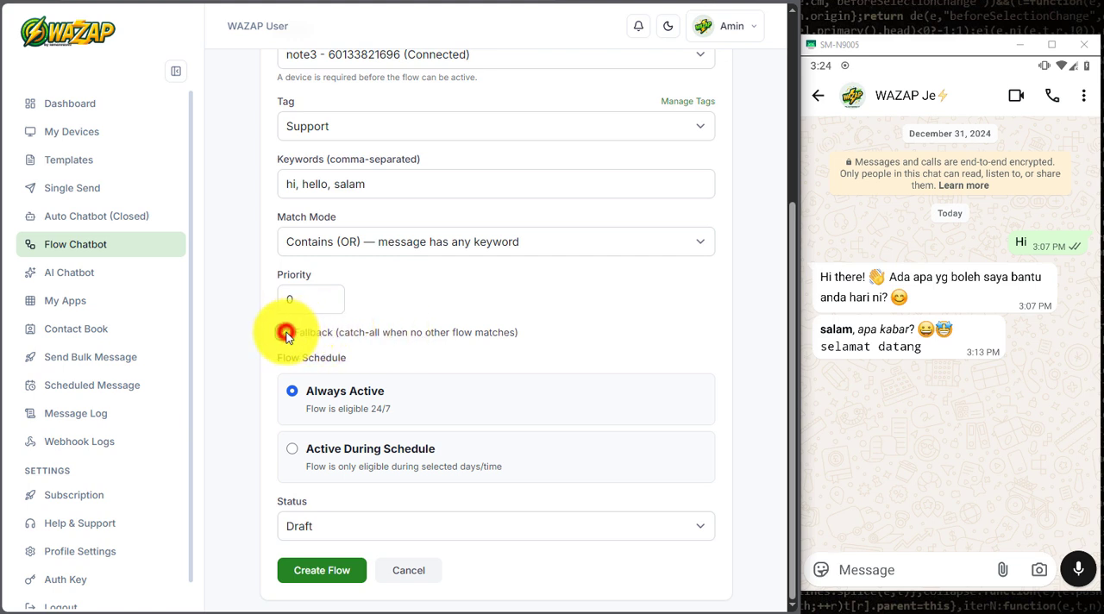
{"action": "left_click", "coordinate": [287, 335]}
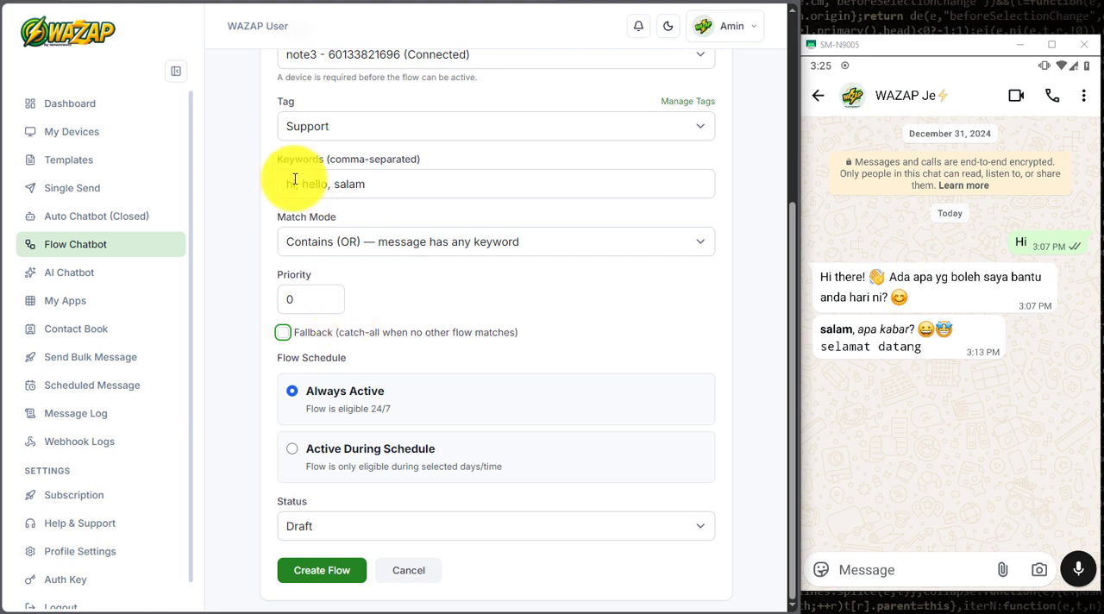
{"action": "scroll", "coordinate": [369, 335], "scroll_direction": "up", "scroll_amount": 3}
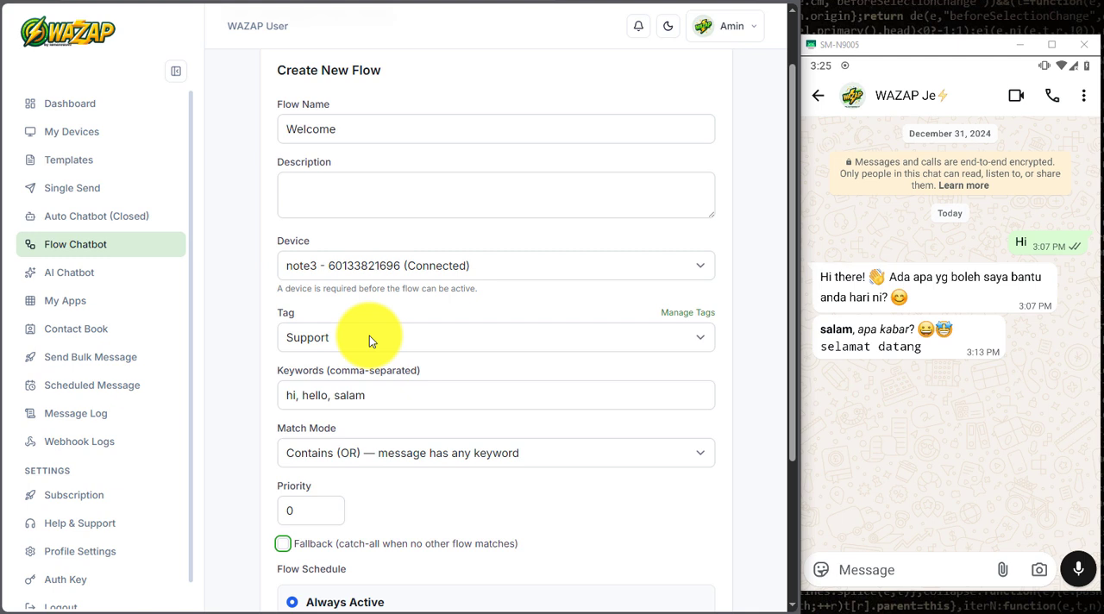
{"action": "scroll", "coordinate": [365, 375], "scroll_direction": "down", "scroll_amount": 3}
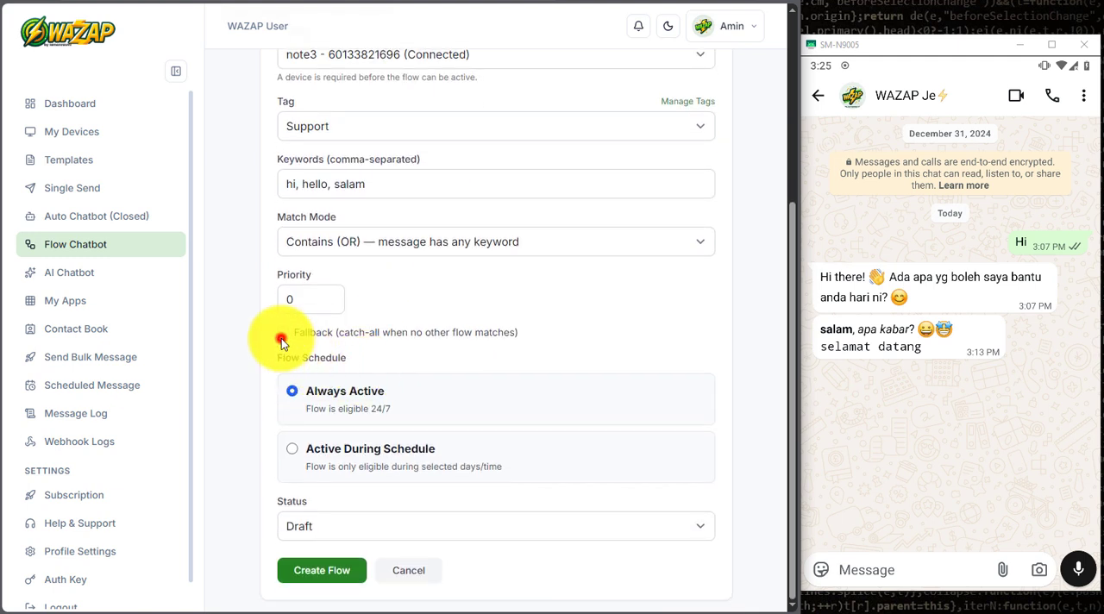
{"action": "left_click", "coordinate": [281, 333]}
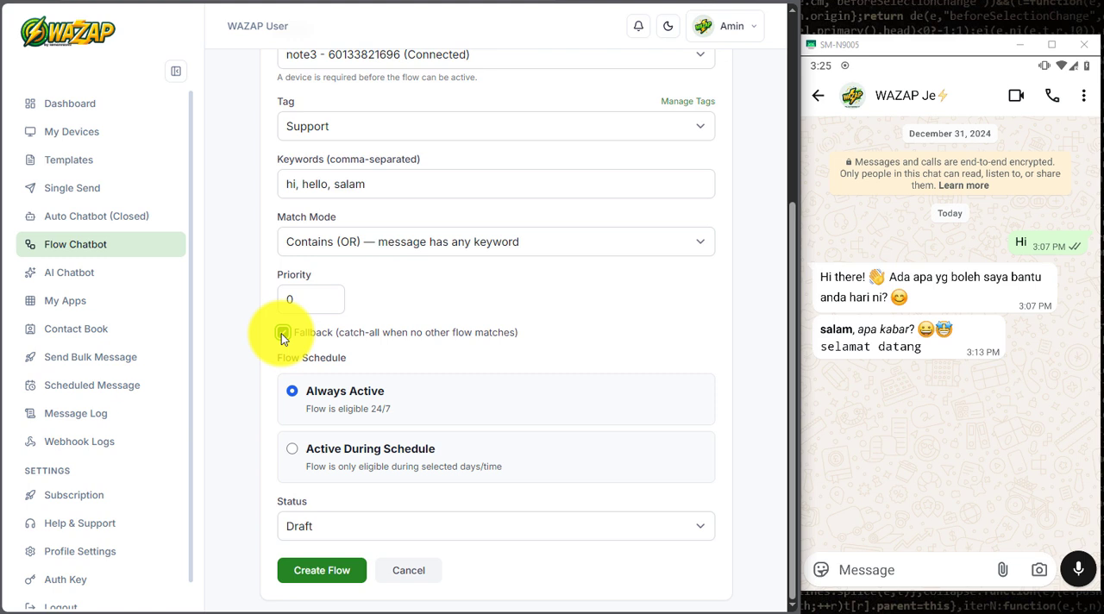
{"action": "left_click", "coordinate": [284, 335]}
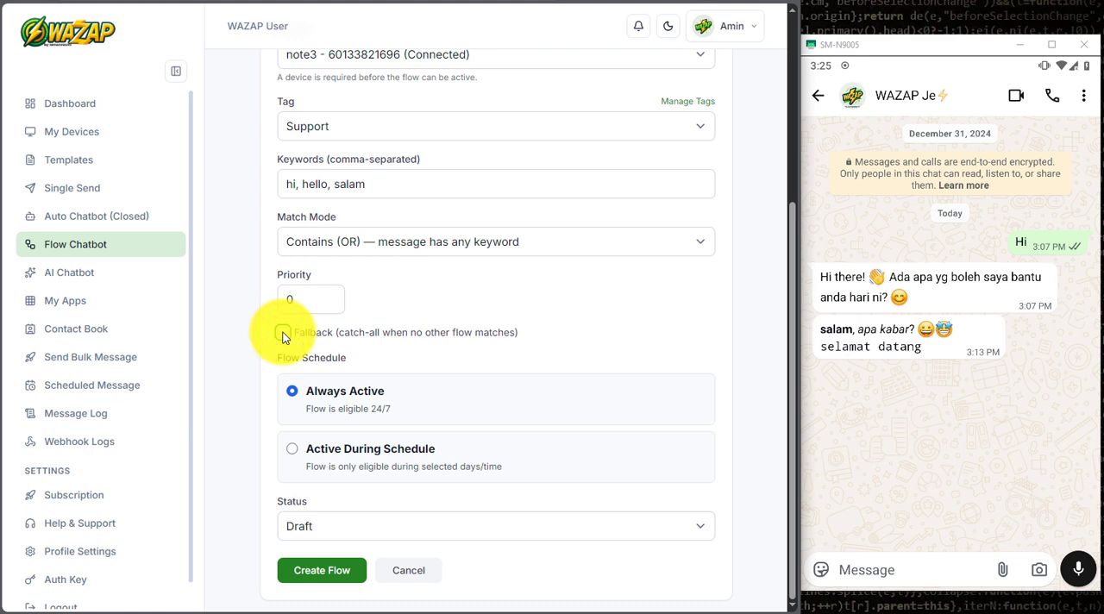
{"action": "scroll", "coordinate": [423, 363], "scroll_direction": "up", "scroll_amount": 1}
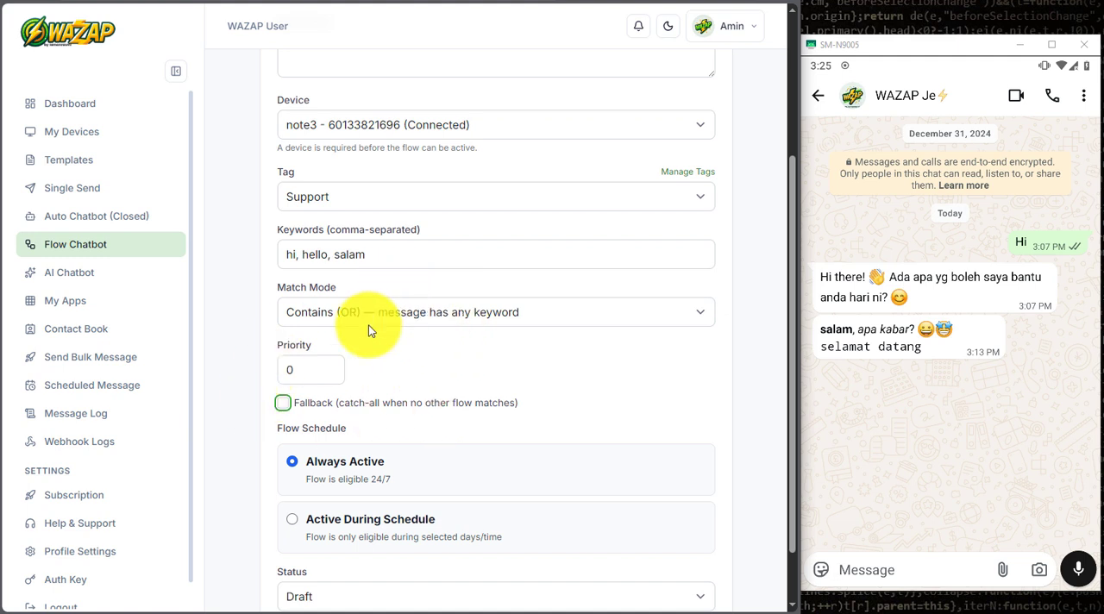
{"action": "left_click", "coordinate": [284, 403]}
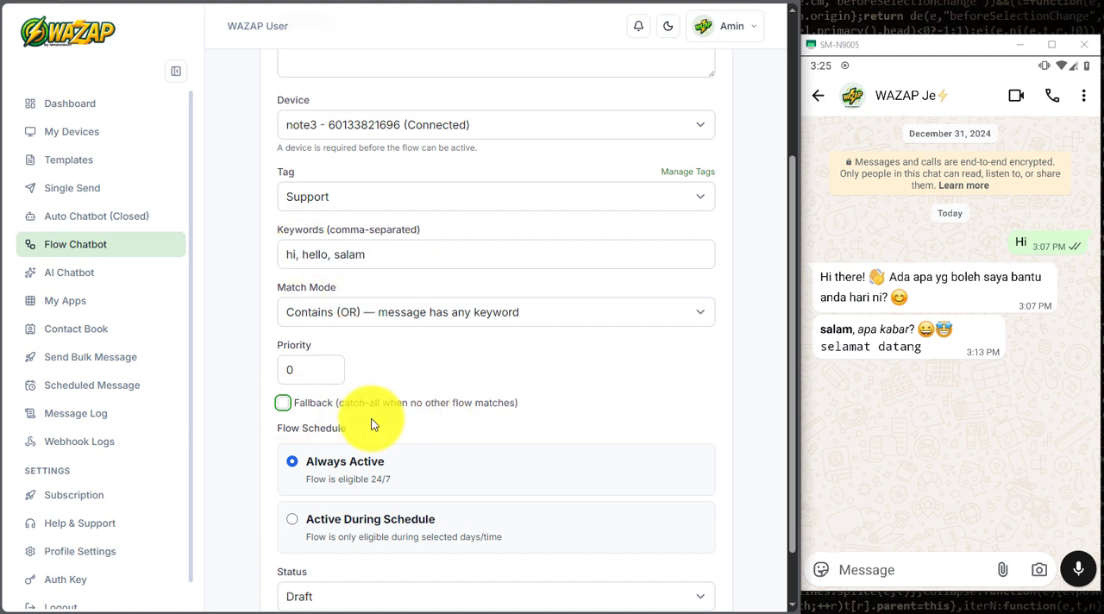
Step: Switch the flow schedule to Active During Schedule
{"action": "scroll", "coordinate": [371, 421], "scroll_direction": "down", "scroll_amount": 1}
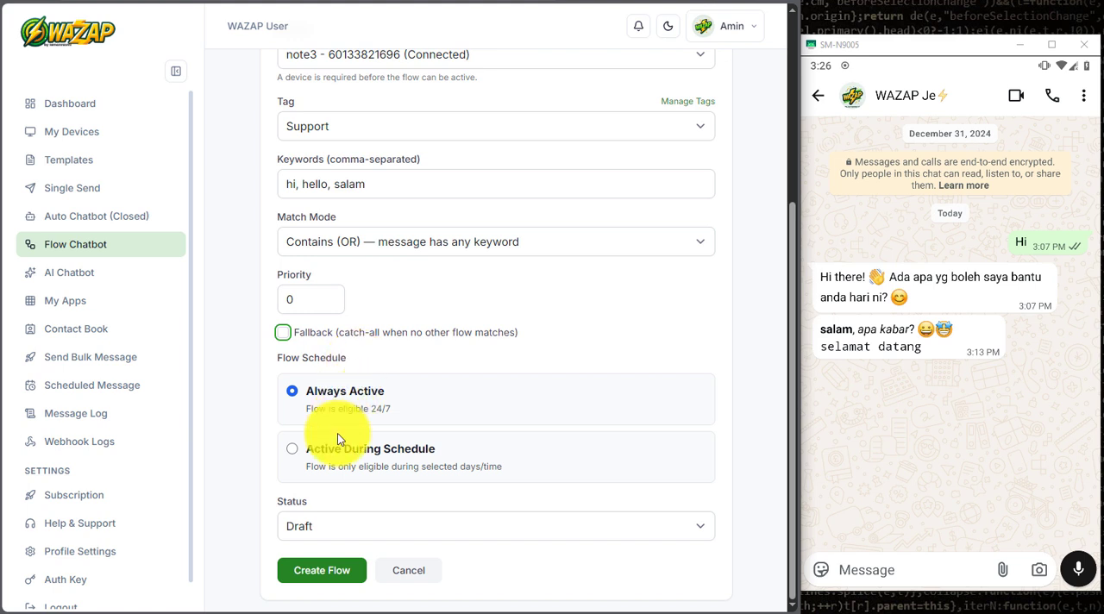
{"action": "left_click", "coordinate": [316, 453]}
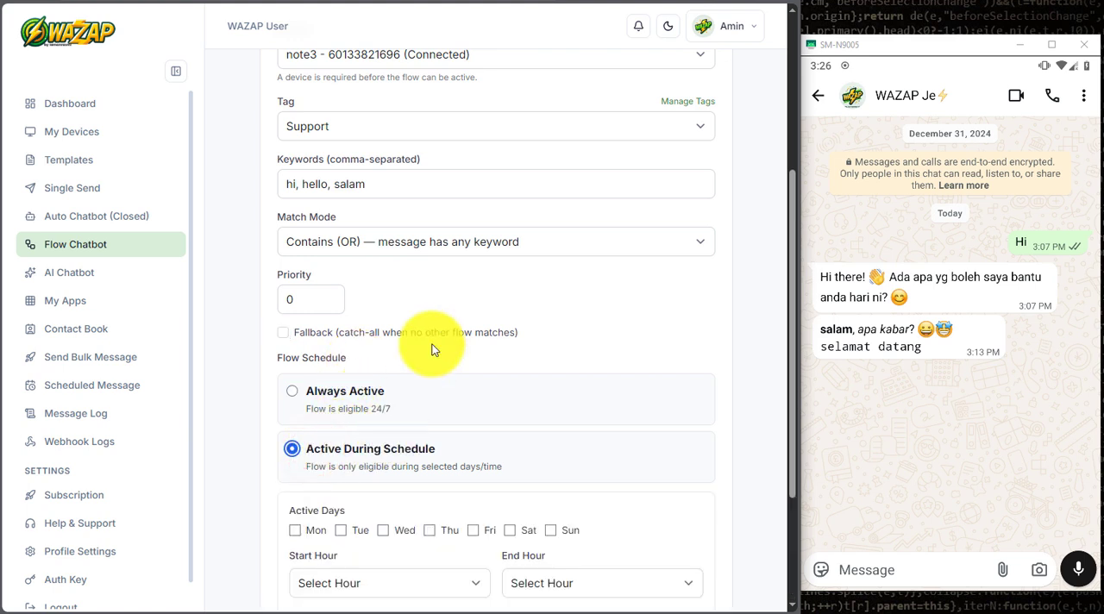
{"action": "scroll", "coordinate": [433, 349], "scroll_direction": "down", "scroll_amount": 2}
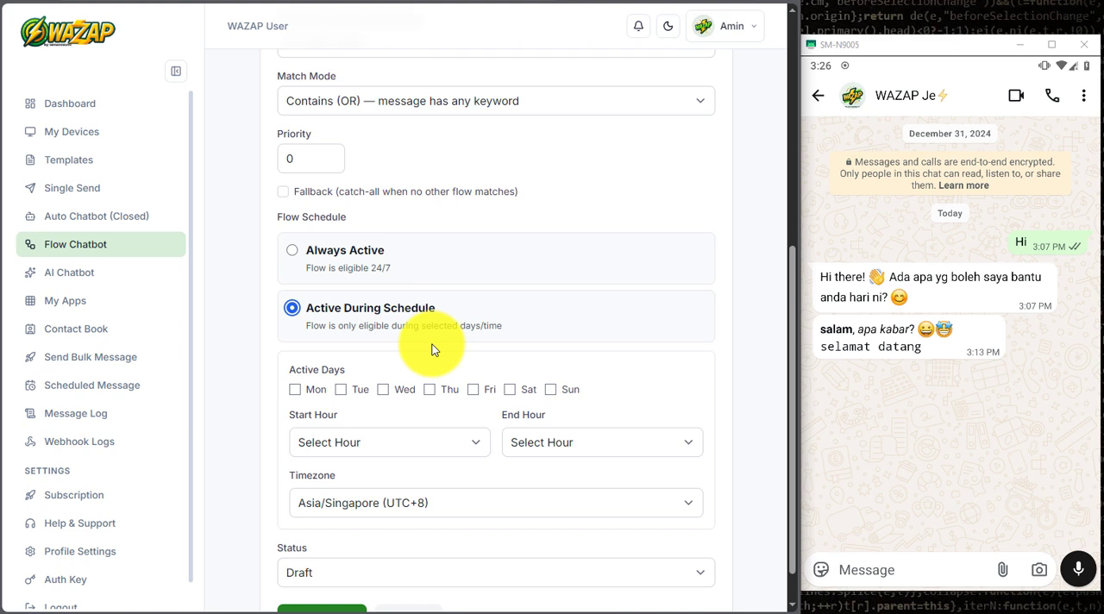
{"action": "scroll", "coordinate": [433, 349], "scroll_direction": "down", "scroll_amount": 1}
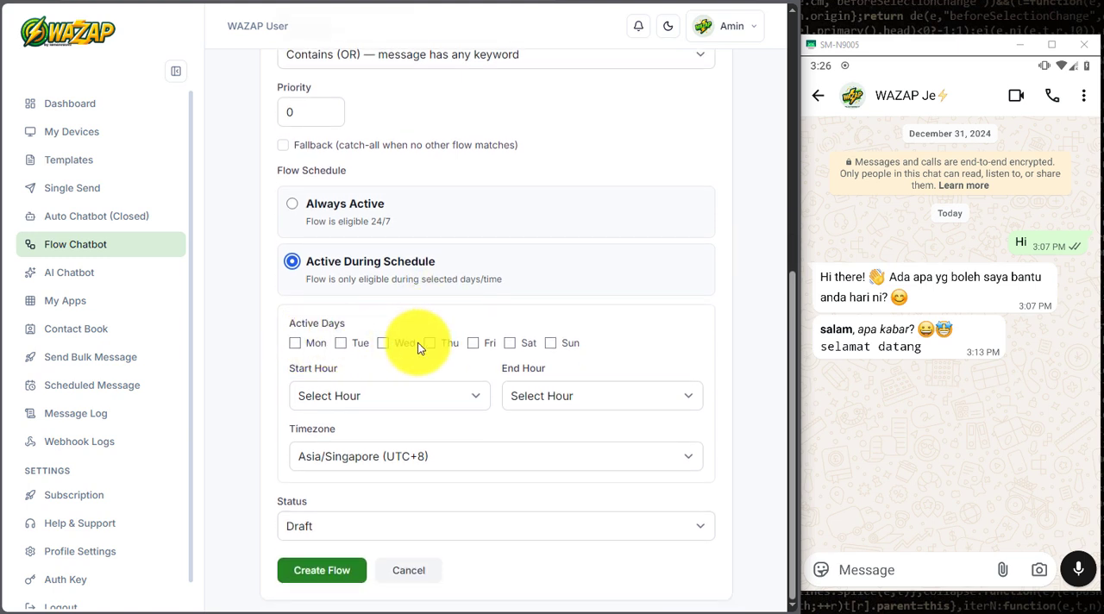
Step: Look through the start hour and timezone choices offered for the flow schedule
{"action": "left_click", "coordinate": [406, 395]}
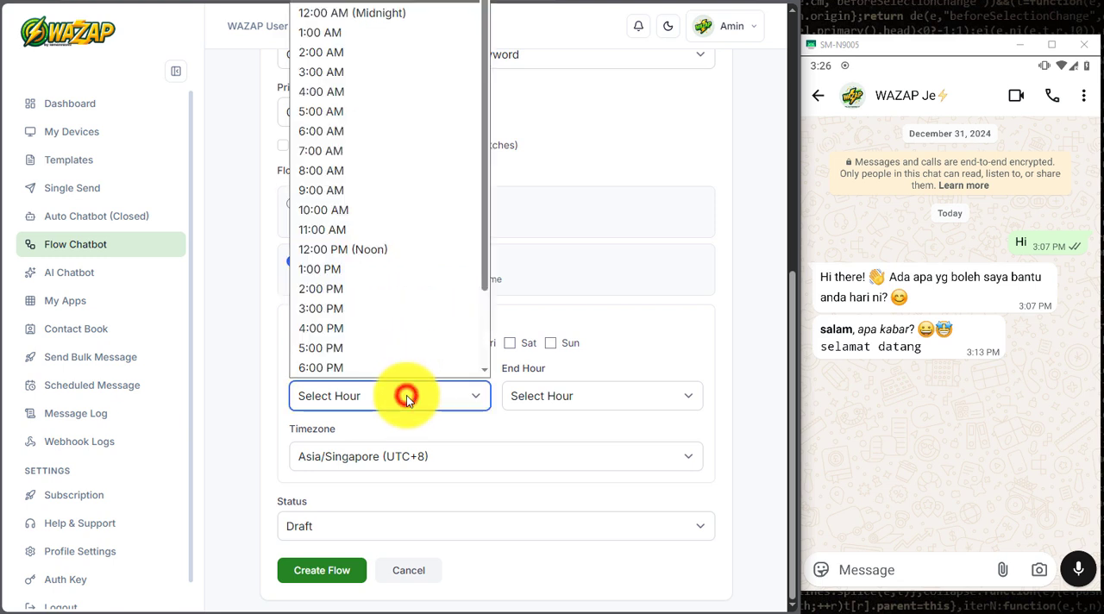
{"action": "left_click", "coordinate": [406, 396]}
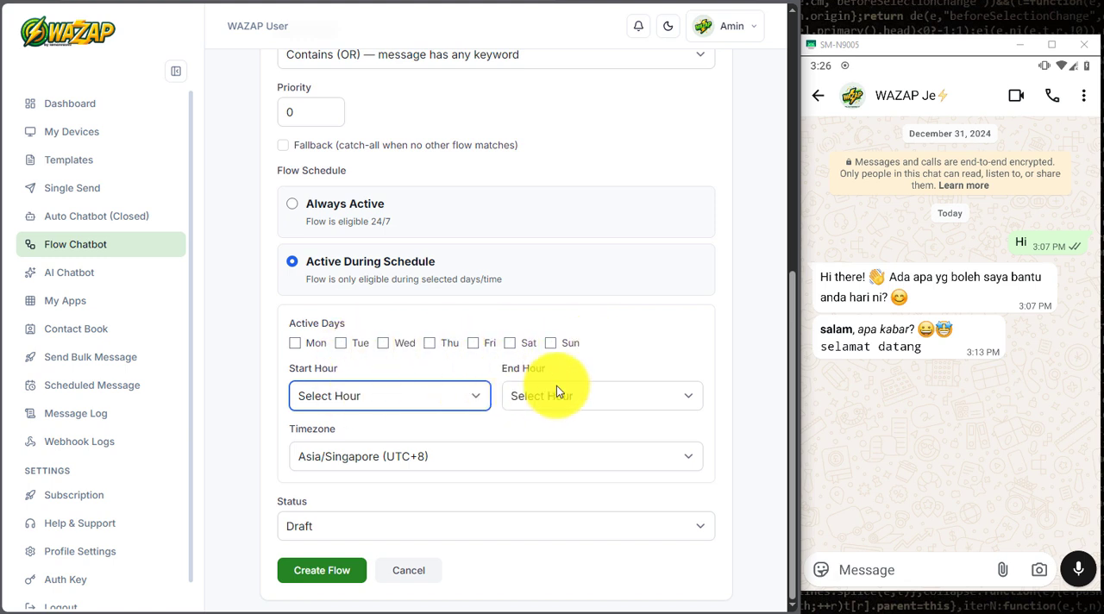
{"action": "left_click", "coordinate": [390, 456]}
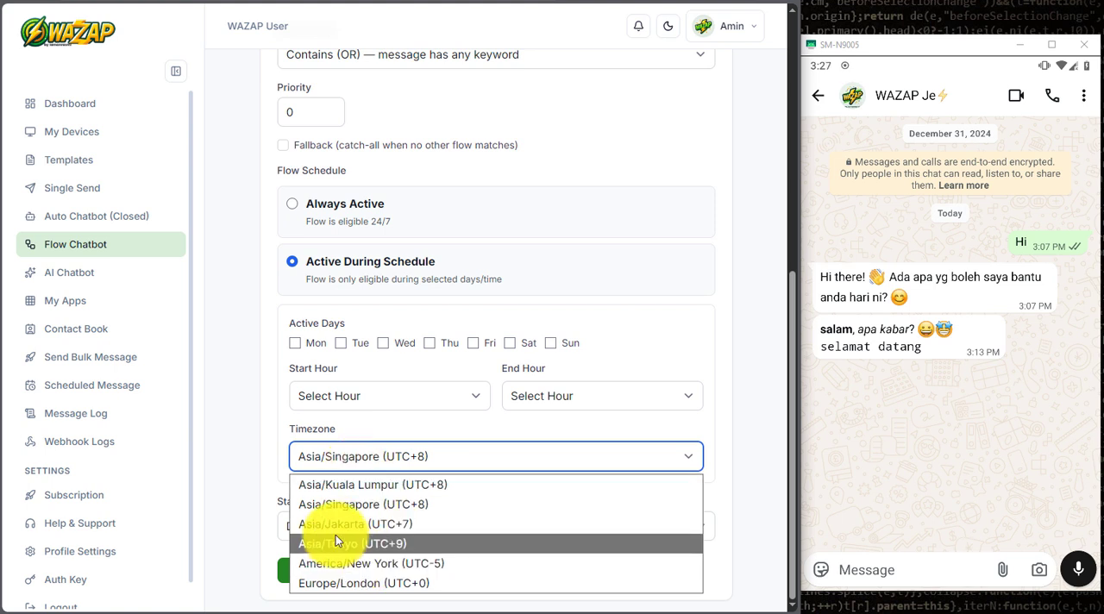
{"action": "left_click", "coordinate": [250, 420]}
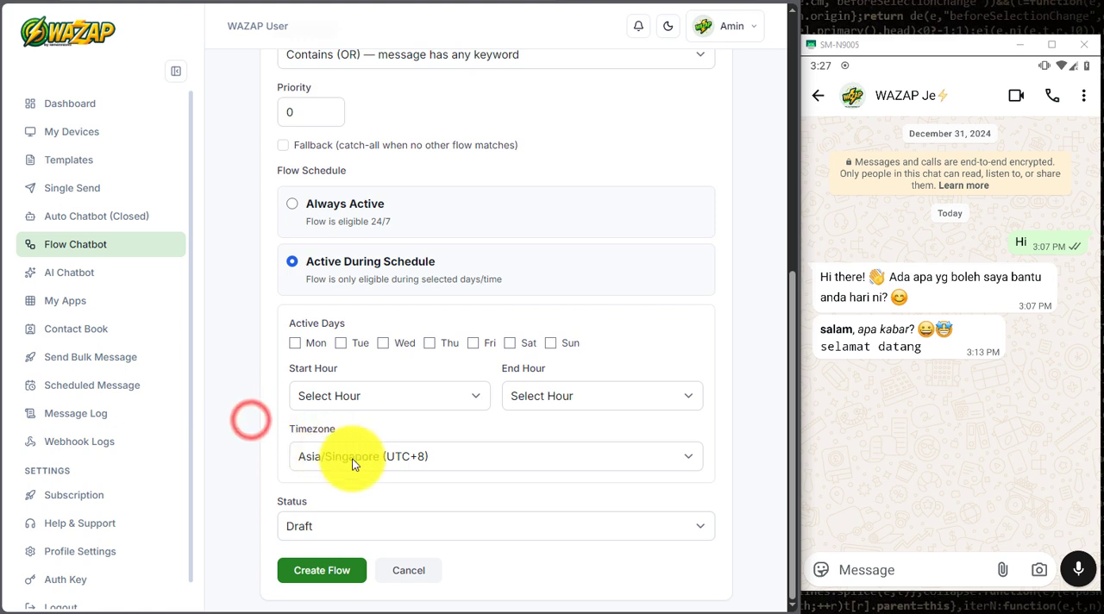
{"action": "left_click", "coordinate": [399, 456]}
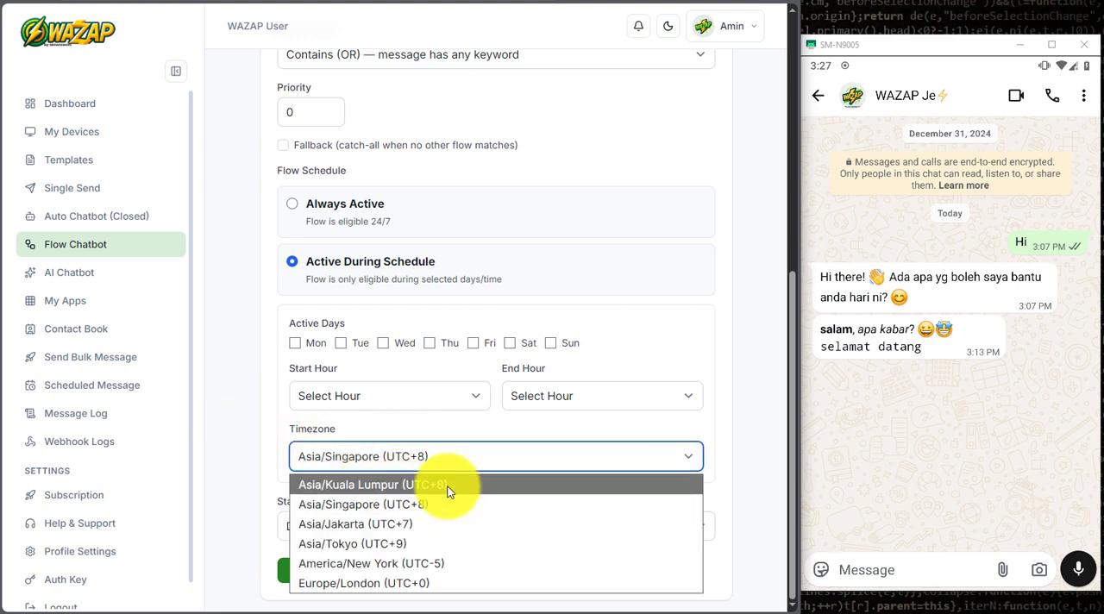
{"action": "left_click", "coordinate": [461, 302]}
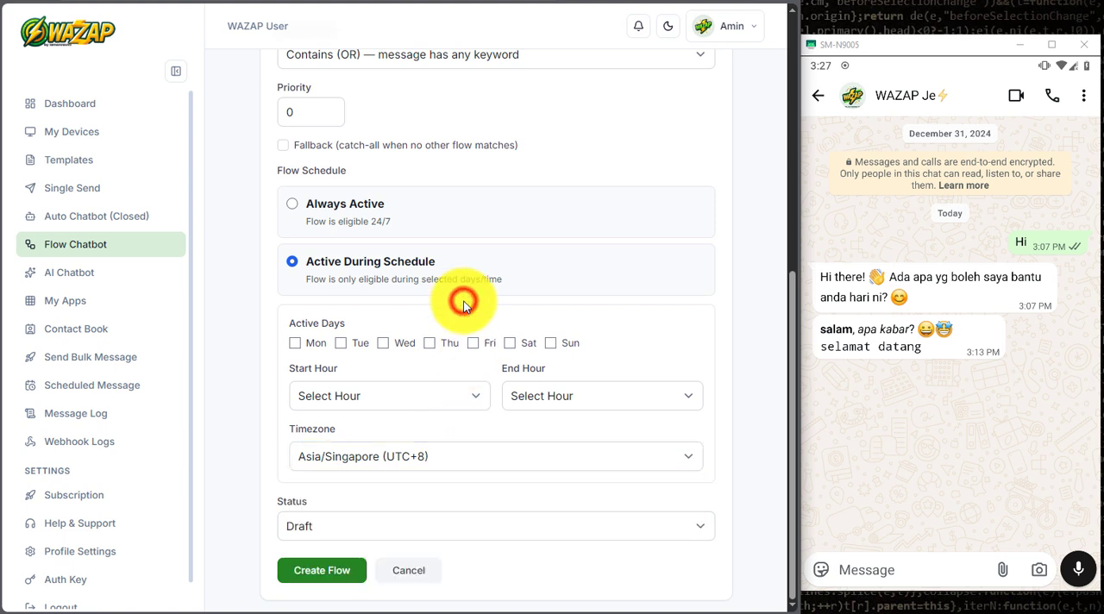
Step: Select Monday and Tuesday as the active days of the flow schedule
{"action": "left_click", "coordinate": [295, 279]}
{"action": "left_click", "coordinate": [298, 342]}
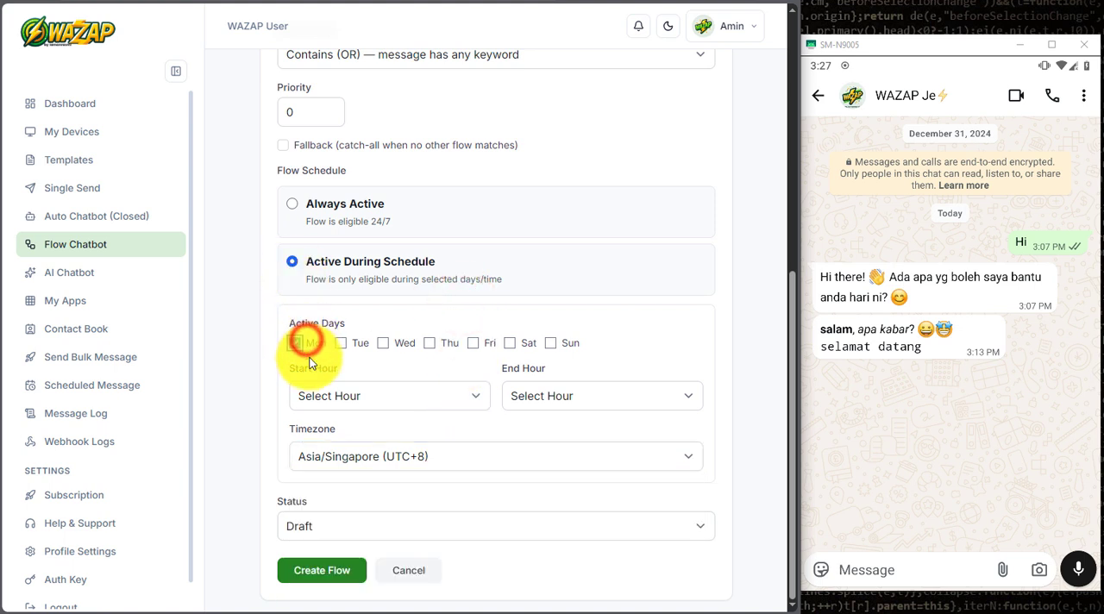
{"action": "left_click", "coordinate": [343, 343]}
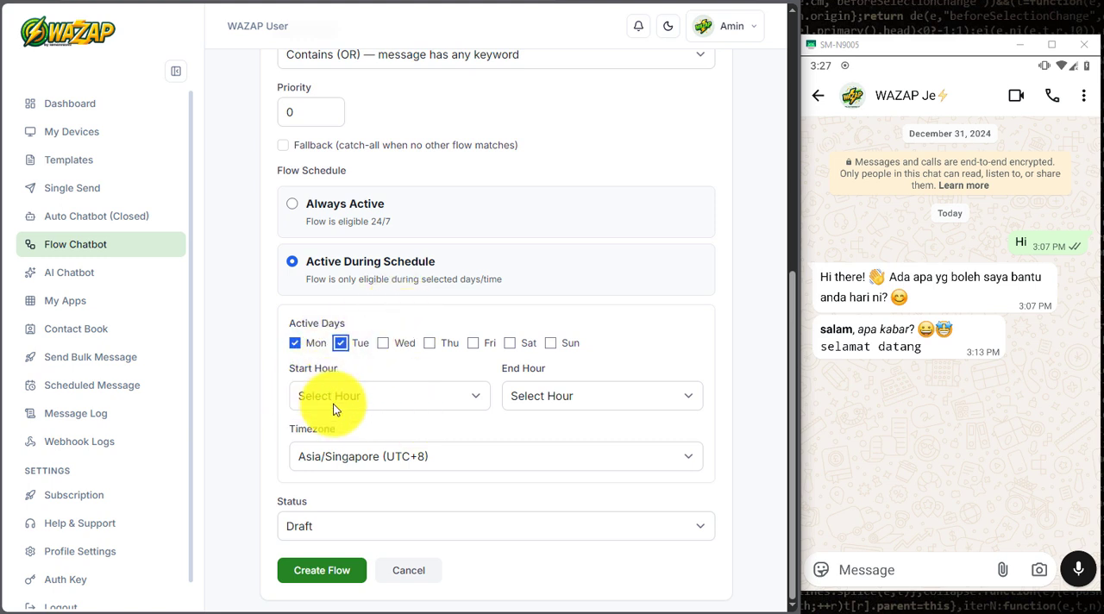
Step: Set the flow's status to Active and create the Welcome flow
{"action": "left_click", "coordinate": [320, 530]}
{"action": "left_click", "coordinate": [321, 571]}
{"action": "left_click", "coordinate": [324, 573]}
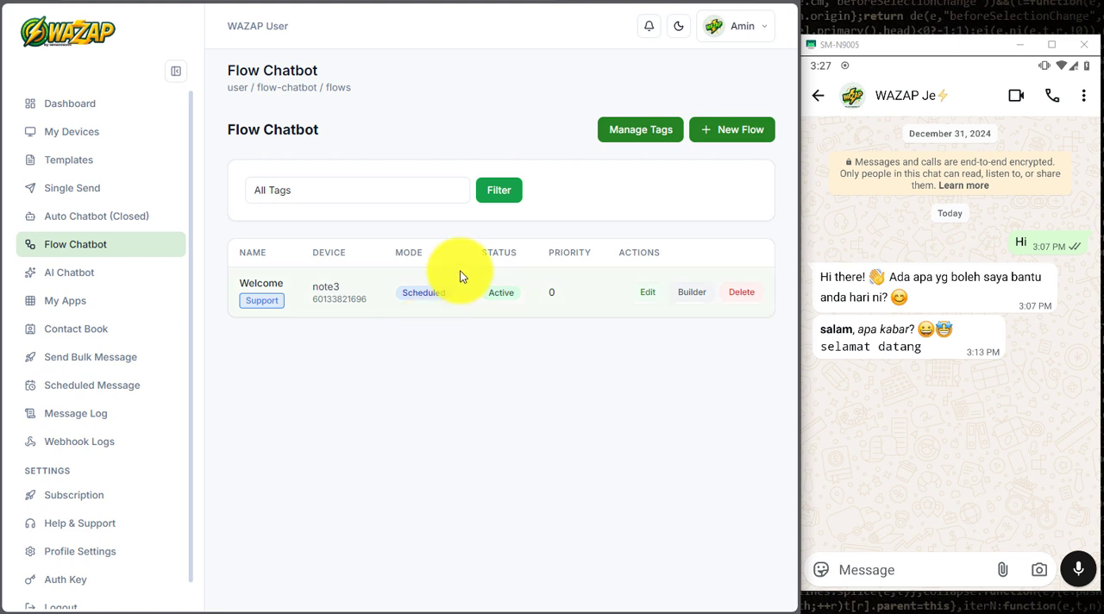
Step: Edit the Welcome flow so its schedule is Always Active, and save the update
{"action": "left_click", "coordinate": [647, 293]}
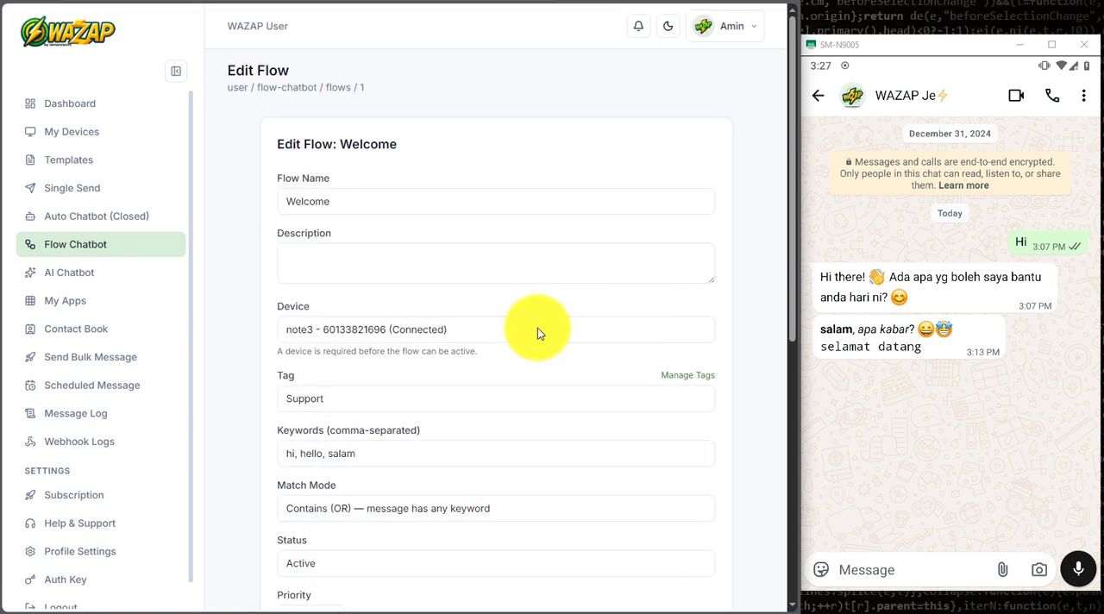
{"action": "scroll", "coordinate": [538, 328], "scroll_direction": "down", "scroll_amount": 5}
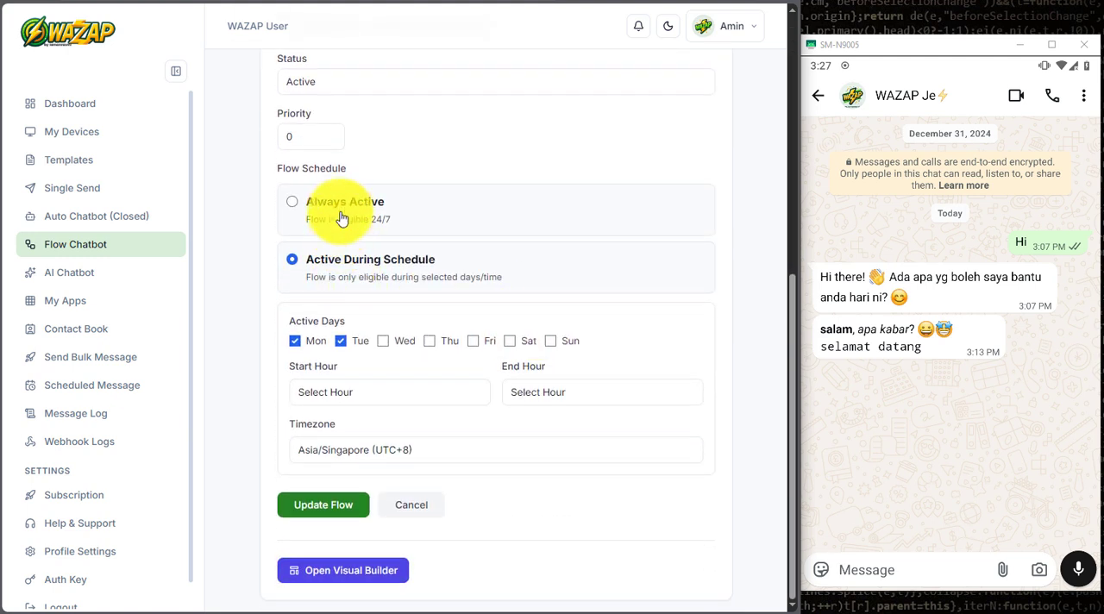
{"action": "left_click", "coordinate": [342, 229]}
{"action": "left_click", "coordinate": [335, 511]}
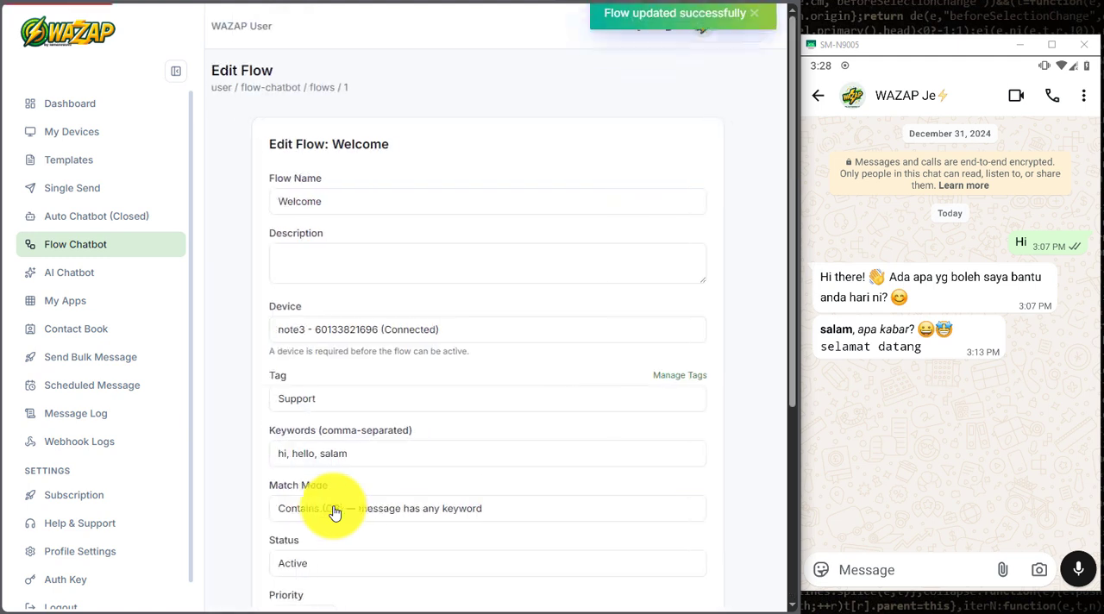
{"action": "scroll", "coordinate": [333, 510], "scroll_direction": "down", "scroll_amount": 3}
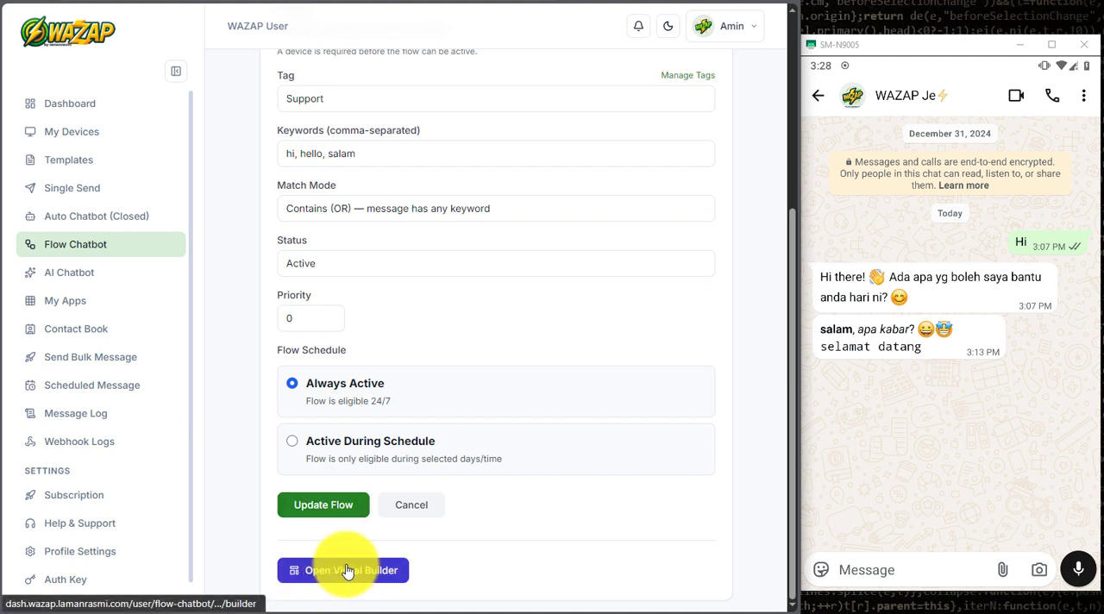
{"action": "scroll", "coordinate": [547, 455], "scroll_direction": "up", "scroll_amount": 4}
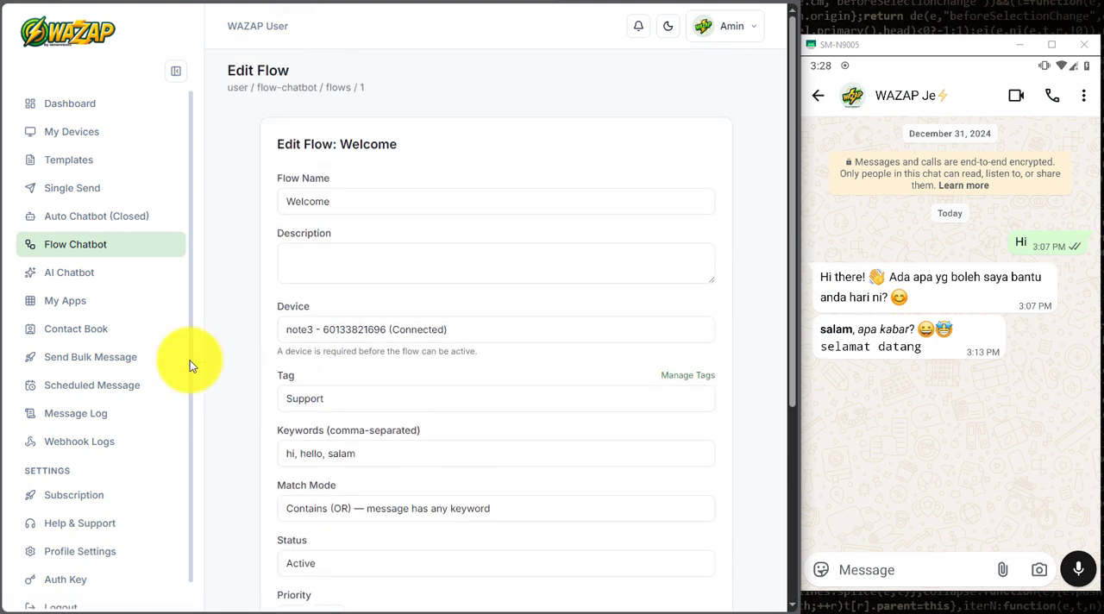
Step: Start another new flow from the flow list, name it "Plan A" and assign the note3 device to it
{"action": "left_click", "coordinate": [128, 244]}
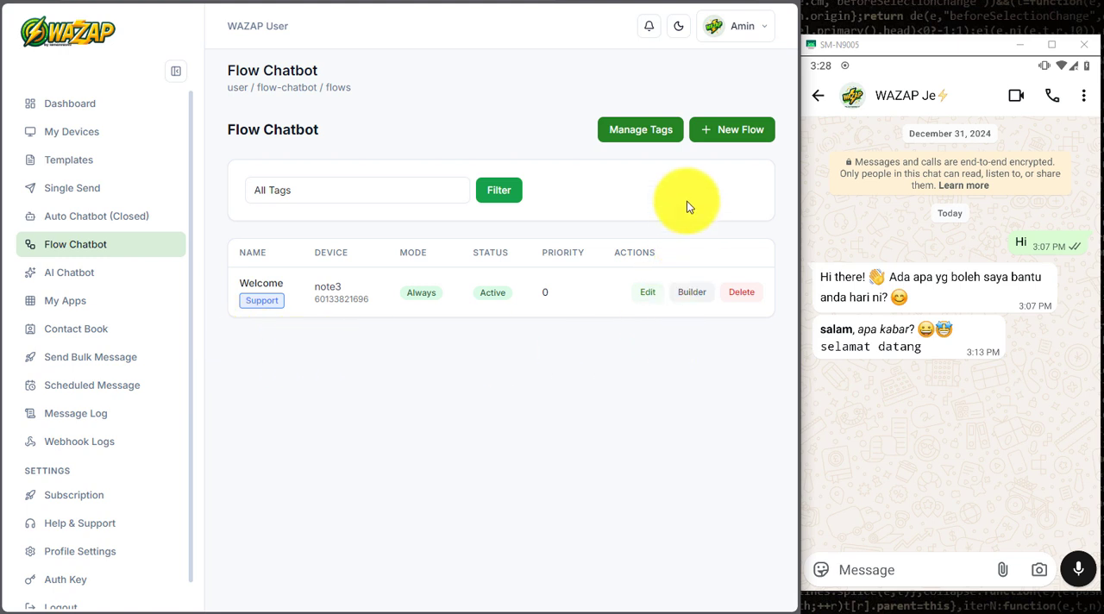
{"action": "left_click", "coordinate": [720, 129]}
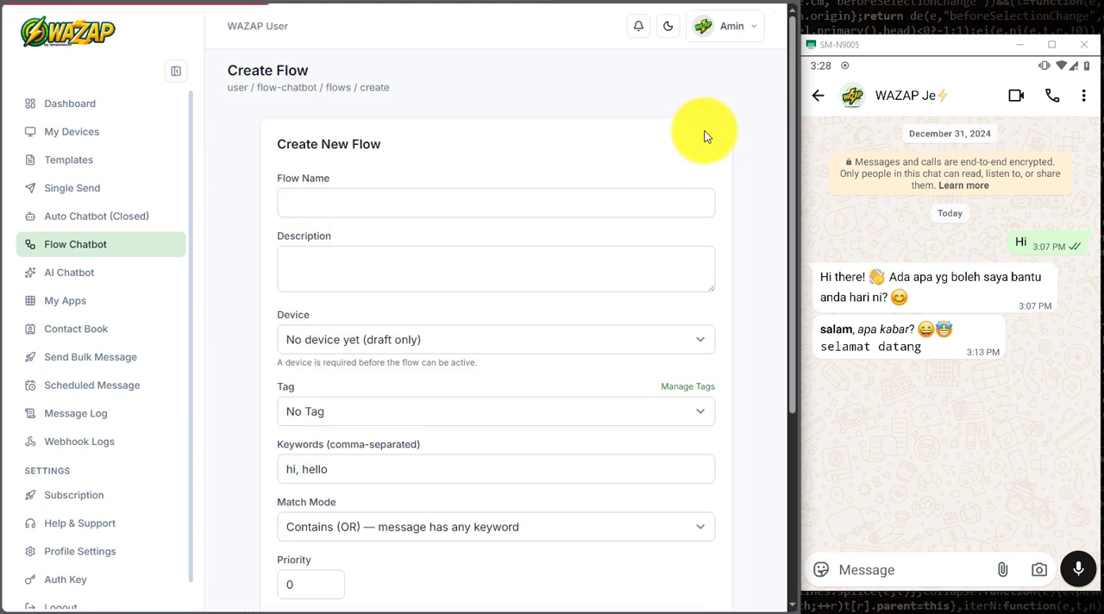
{"action": "left_click", "coordinate": [505, 191]}
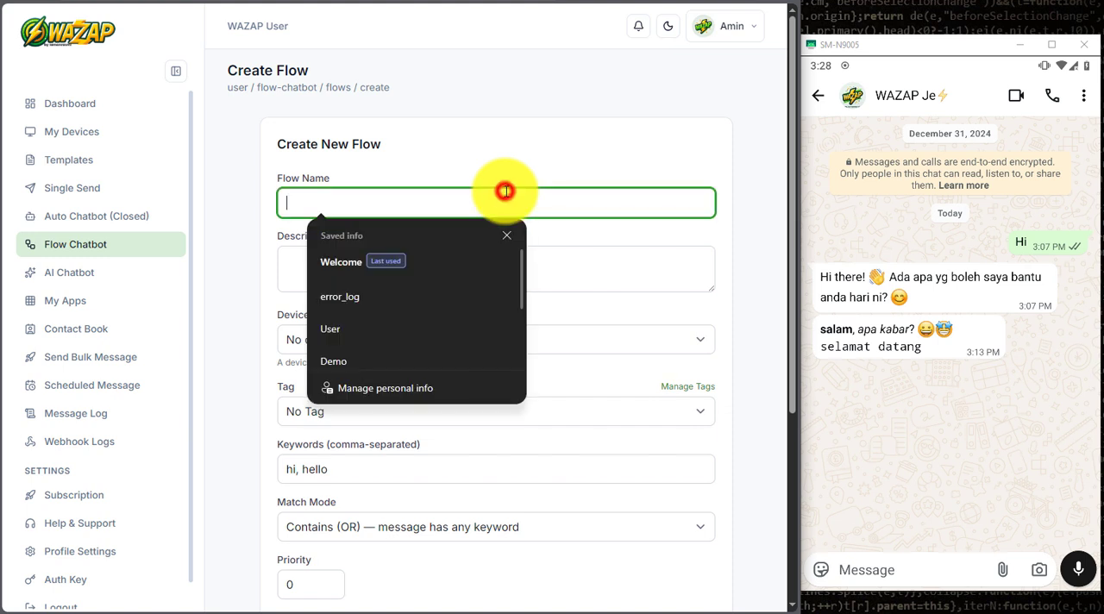
{"action": "type", "text": "PLan A"}
{"action": "right_click", "coordinate": [300, 202]}
{"action": "left_click", "coordinate": [300, 202]}
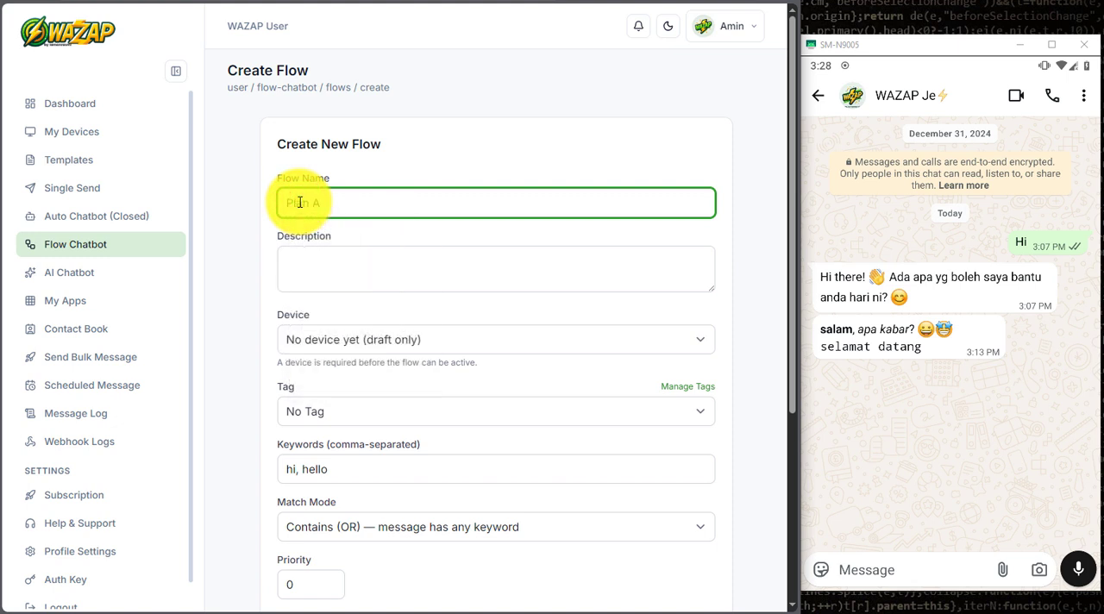
{"action": "left_click", "coordinate": [328, 339]}
{"action": "left_click", "coordinate": [333, 389]}
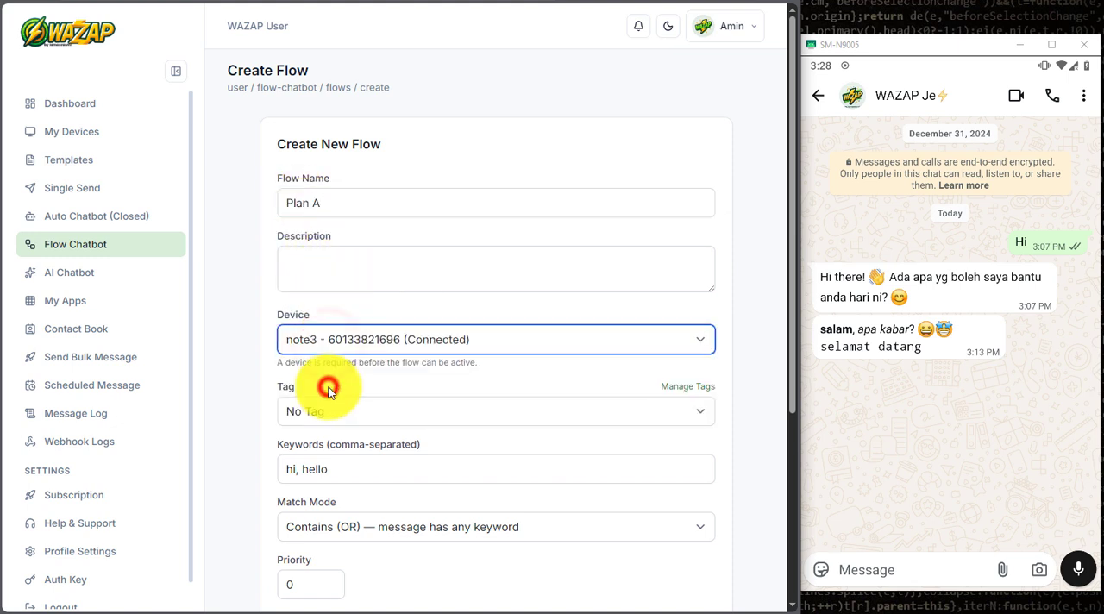
Step: Assign the Info tag to the Plan A flow and replace its keywords with "plan A"
{"action": "scroll", "coordinate": [338, 367], "scroll_direction": "down", "scroll_amount": 1}
{"action": "left_click", "coordinate": [339, 350]}
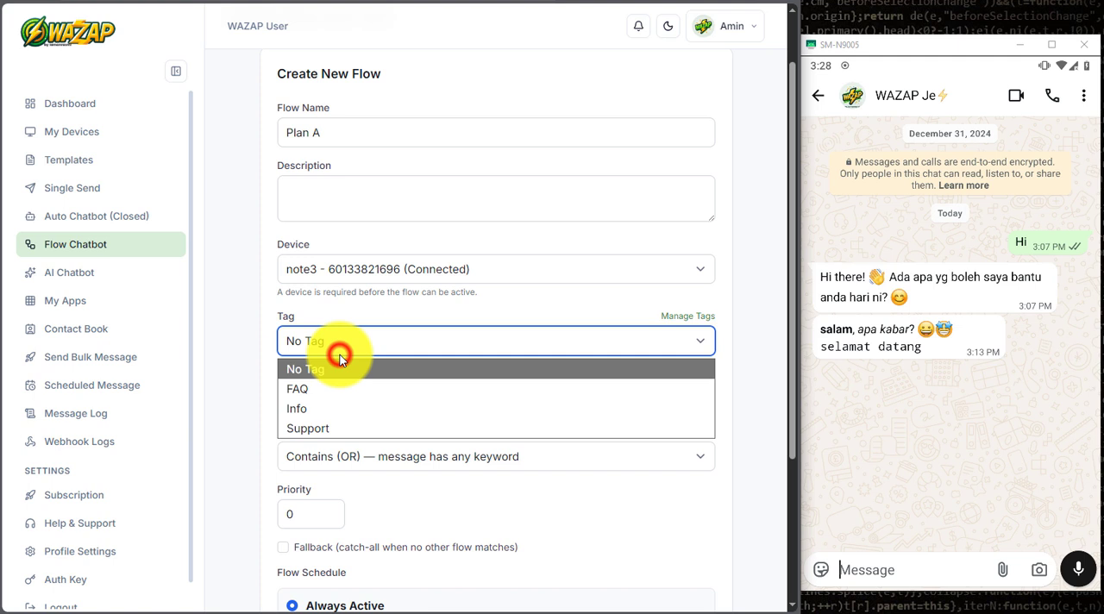
{"action": "left_click", "coordinate": [345, 409]}
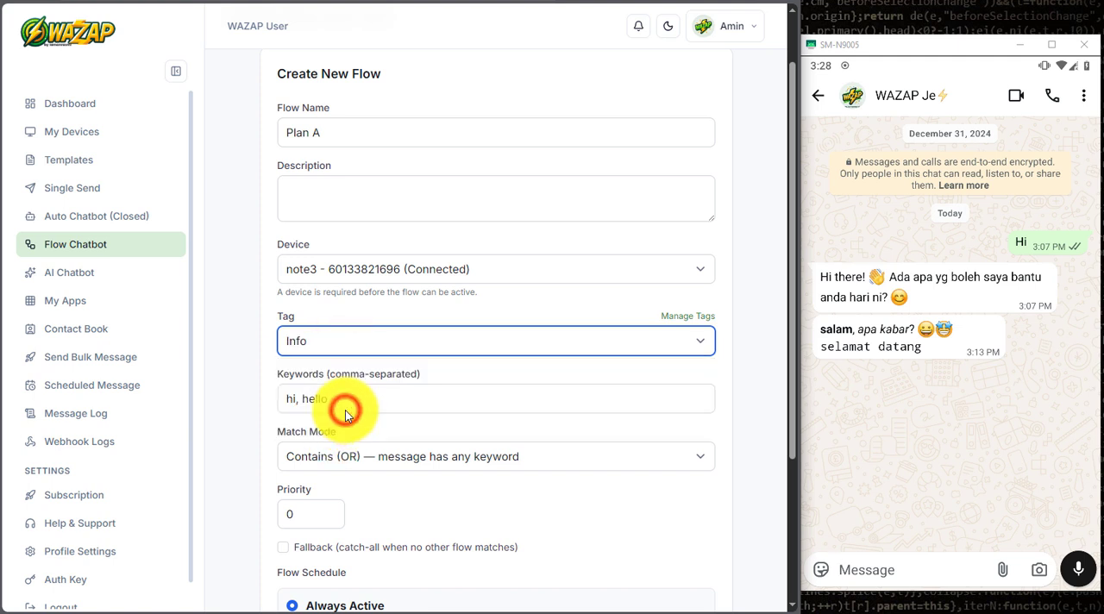
{"action": "scroll", "coordinate": [345, 410], "scroll_direction": "down", "scroll_amount": 2}
{"action": "scroll", "coordinate": [348, 410], "scroll_direction": "down", "scroll_amount": 1}
{"action": "left_click_drag", "start_coordinate": [345, 257], "coordinate": [266, 267]}
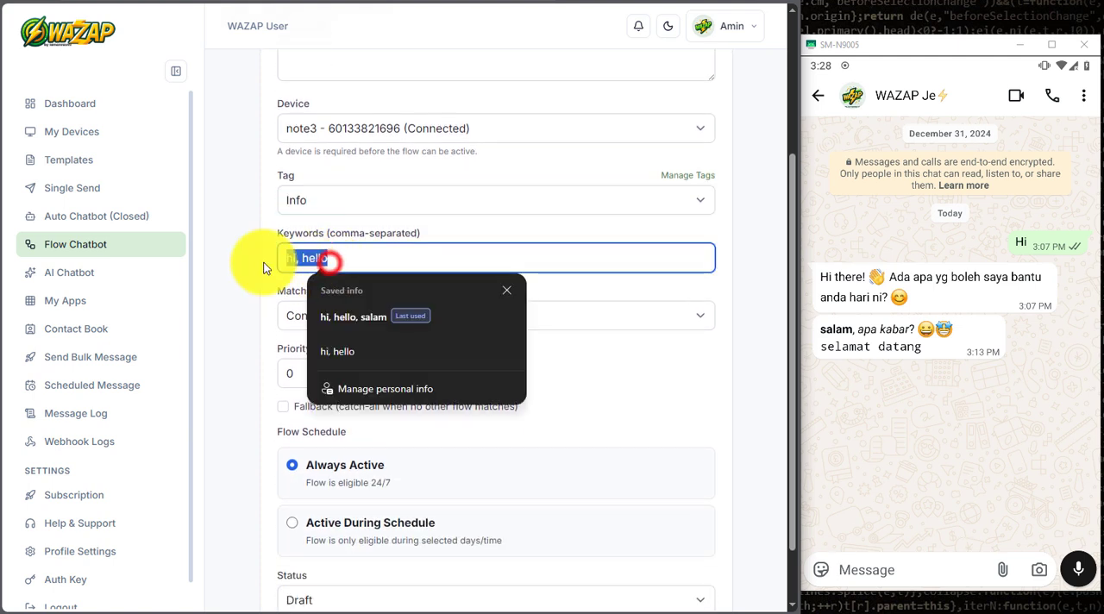
{"action": "type", "text": "plan A"}
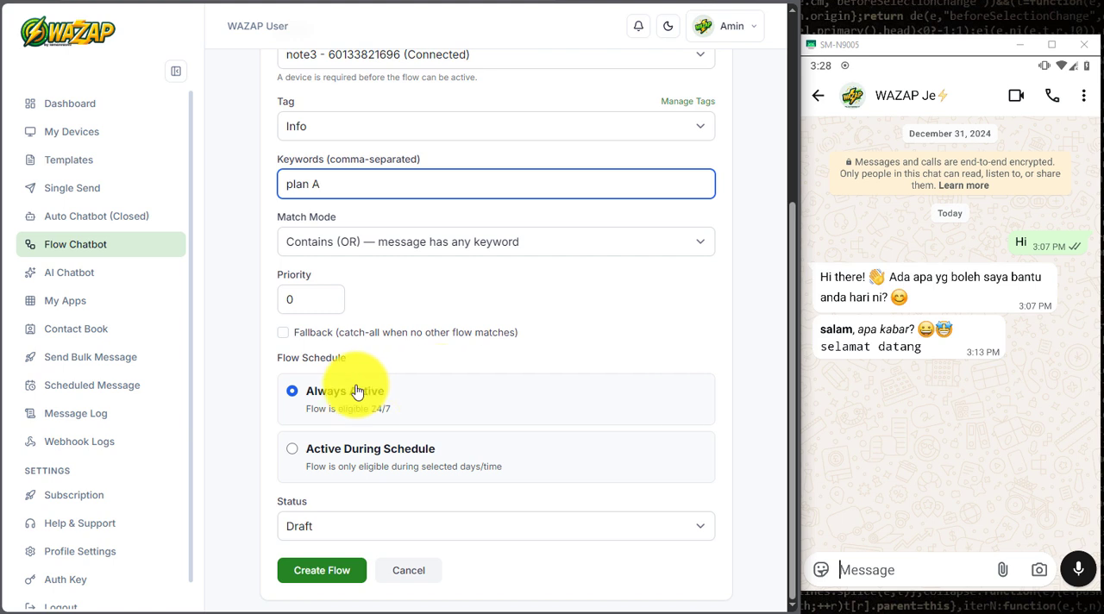
Step: Set the Plan A flow's status to Active and create the flow
{"action": "left_click", "coordinate": [323, 519]}
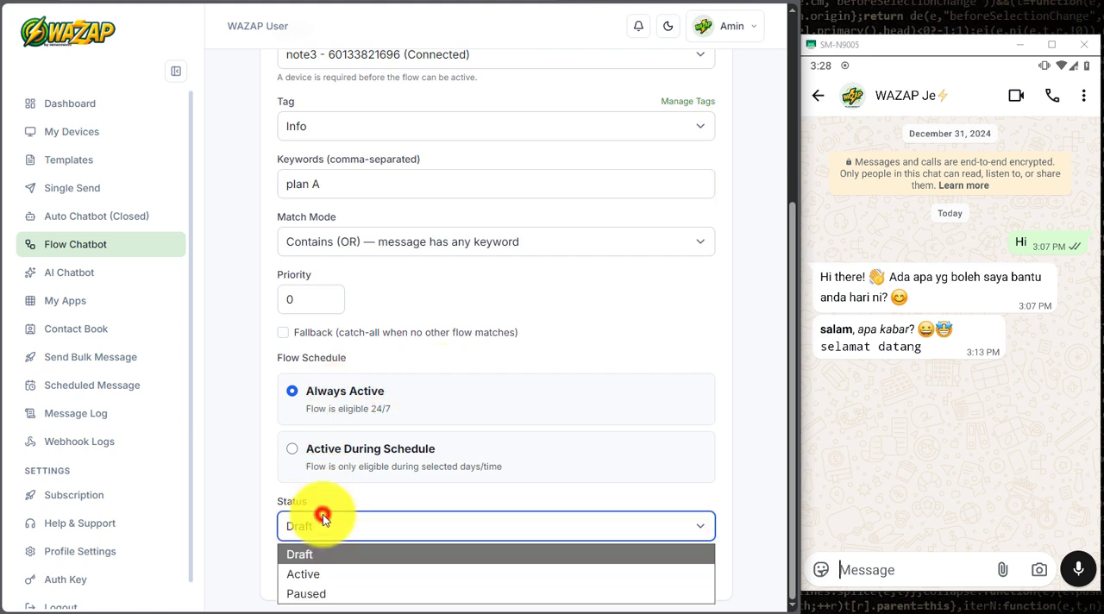
{"action": "left_click", "coordinate": [321, 575]}
{"action": "left_click", "coordinate": [334, 571]}
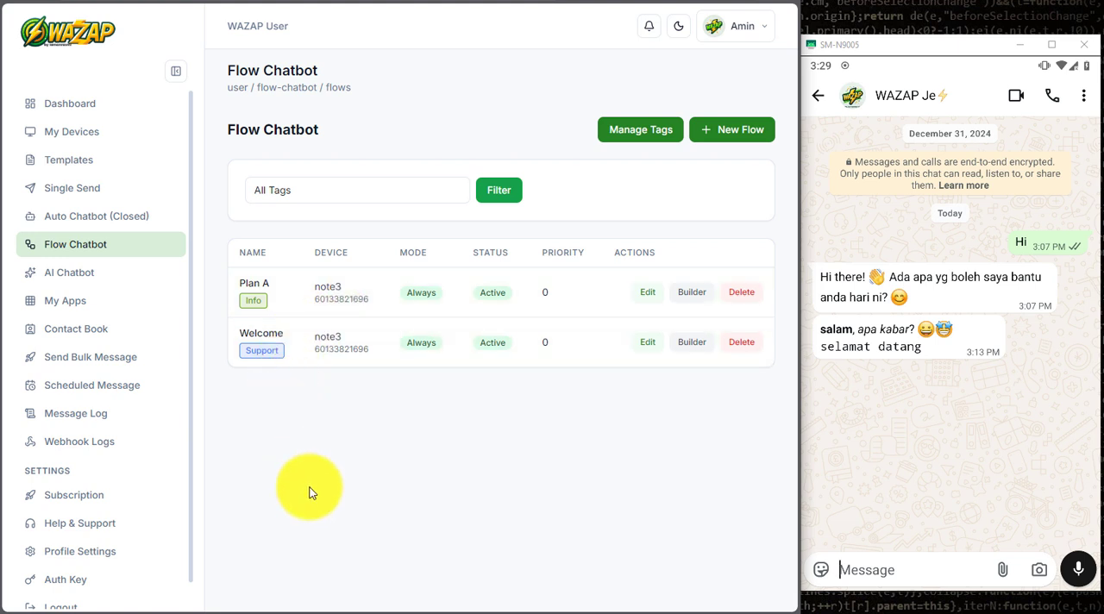
Step: Filter the flow list by the Info tag and clear the filter again
{"action": "left_click", "coordinate": [285, 190]}
{"action": "left_click", "coordinate": [311, 252]}
{"action": "left_click", "coordinate": [497, 193]}
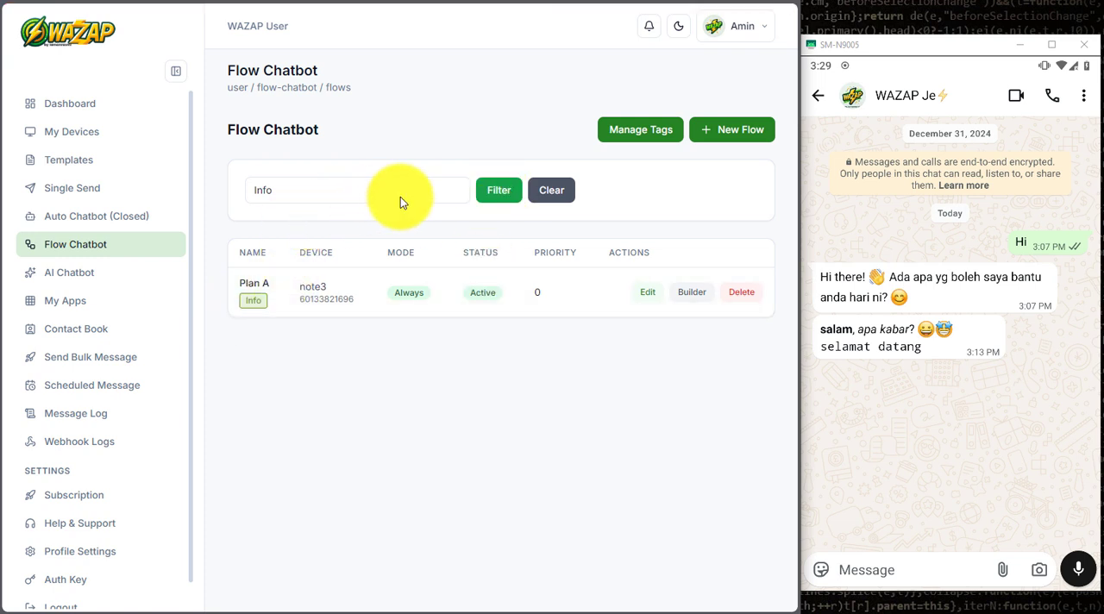
{"action": "left_click", "coordinate": [540, 195]}
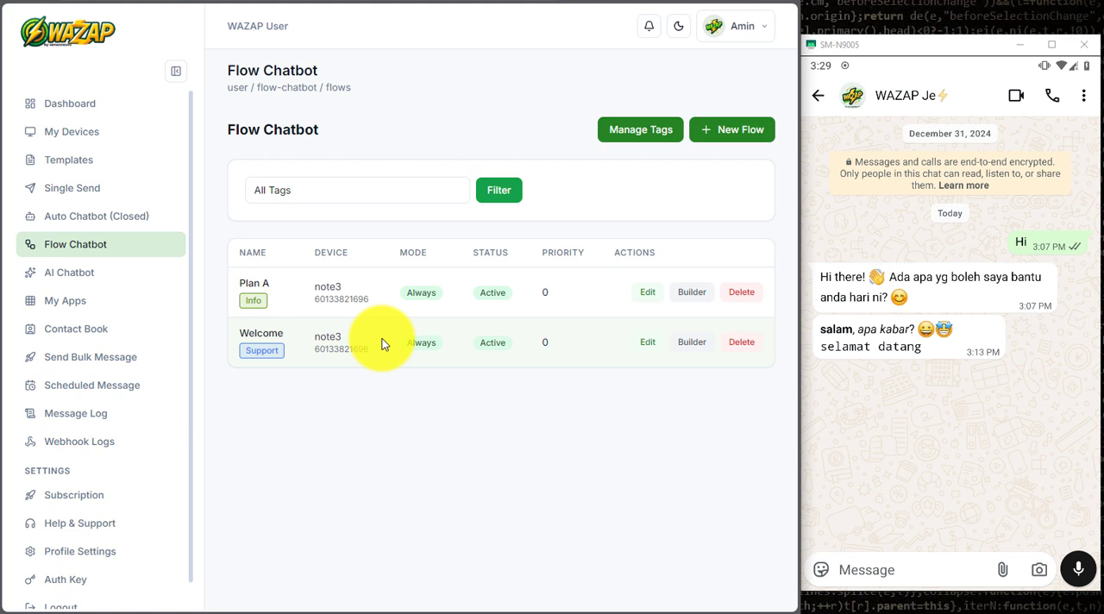
Step: Open the Welcome flow in the builder and add a Send Message node near the canvas's upper-left area
{"action": "left_click", "coordinate": [690, 345]}
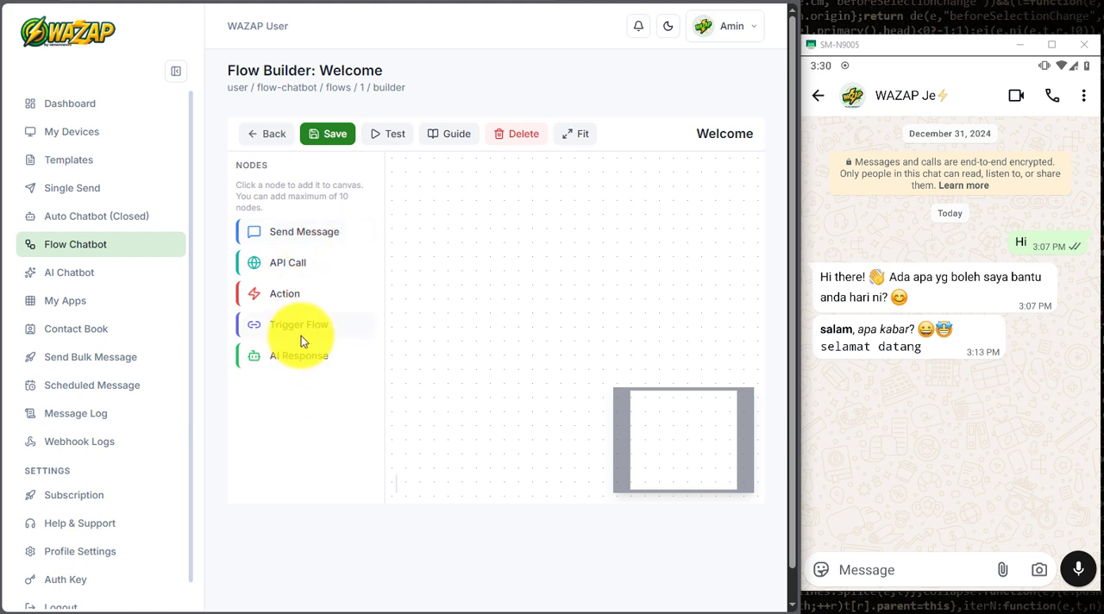
{"action": "left_click", "coordinate": [264, 237]}
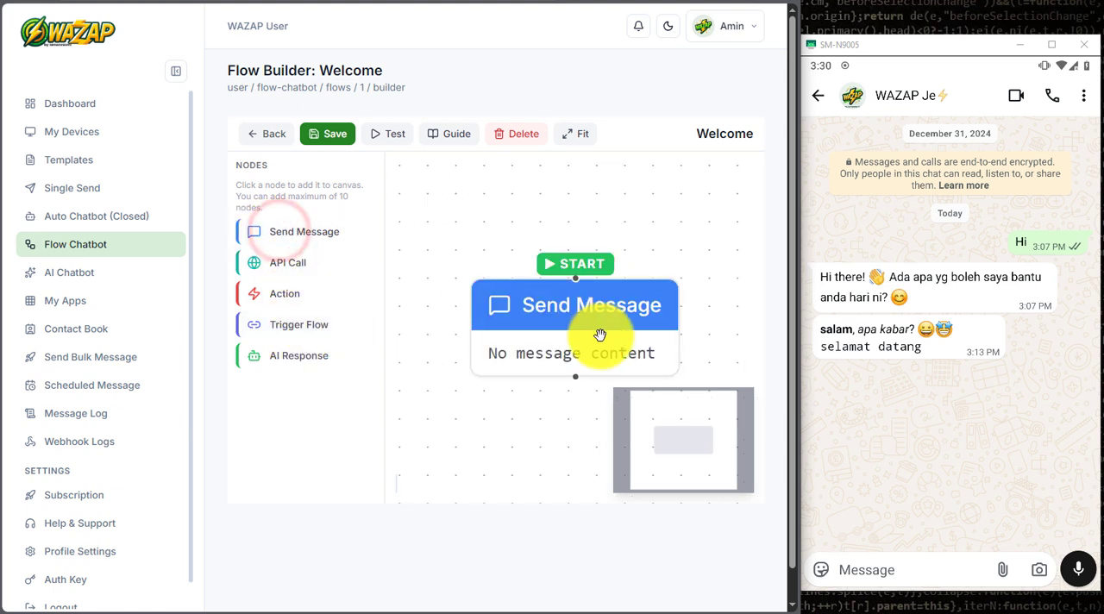
{"action": "left_click_drag", "start_coordinate": [566, 321], "coordinate": [502, 238]}
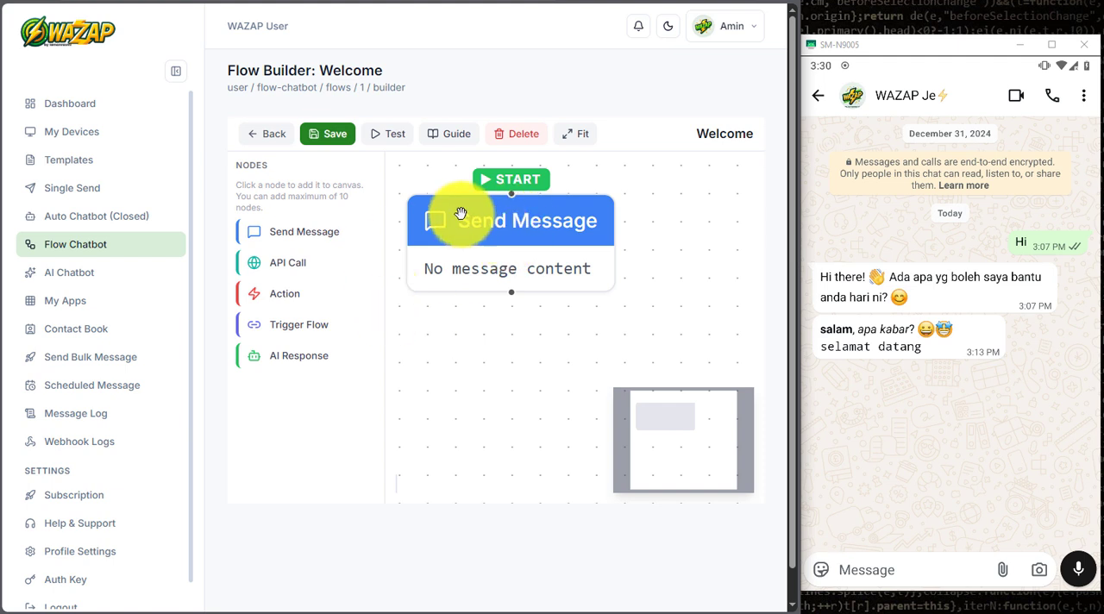
Step: Look through the Flow Builder Guide on flow execution, connecting nodes and inactive nodes, and close it
{"action": "left_click", "coordinate": [450, 134]}
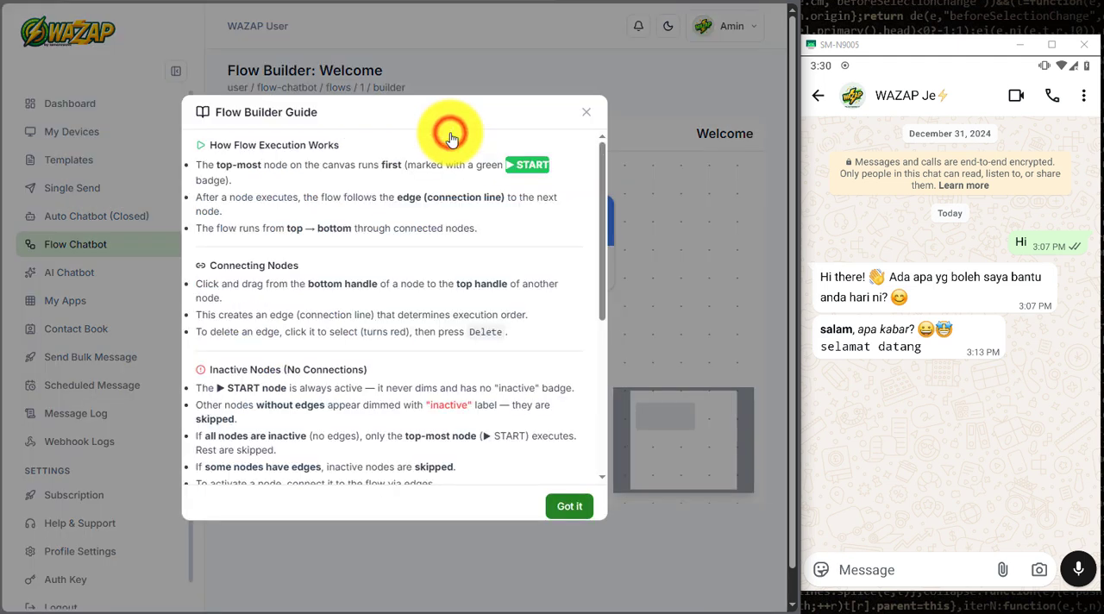
{"action": "scroll", "coordinate": [402, 302], "scroll_direction": "down", "scroll_amount": 5}
{"action": "scroll", "coordinate": [402, 302], "scroll_direction": "up", "scroll_amount": 5}
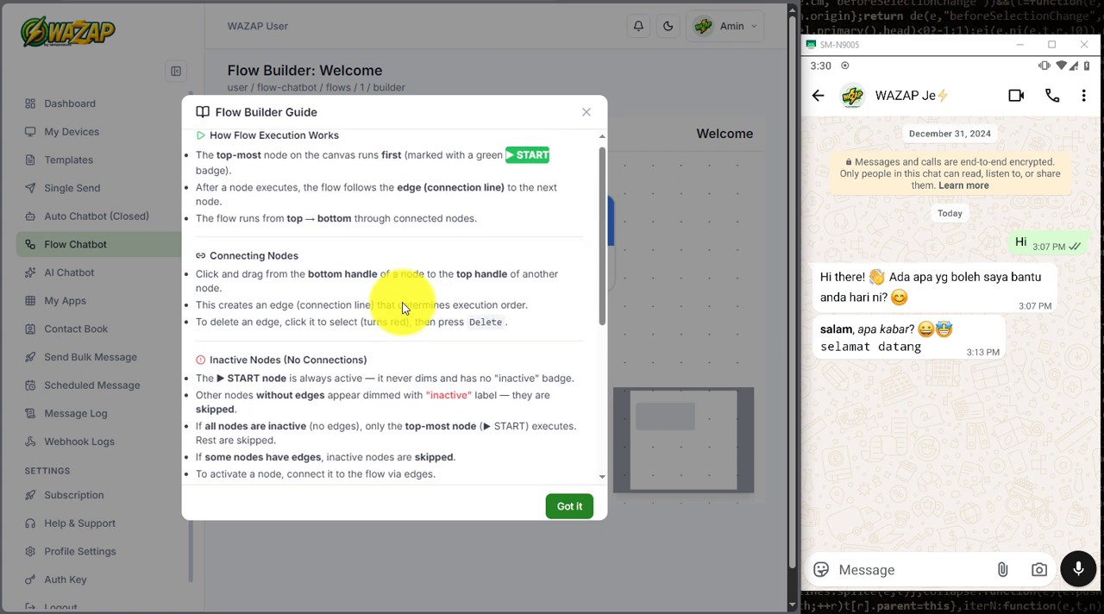
{"action": "left_click", "coordinate": [586, 112]}
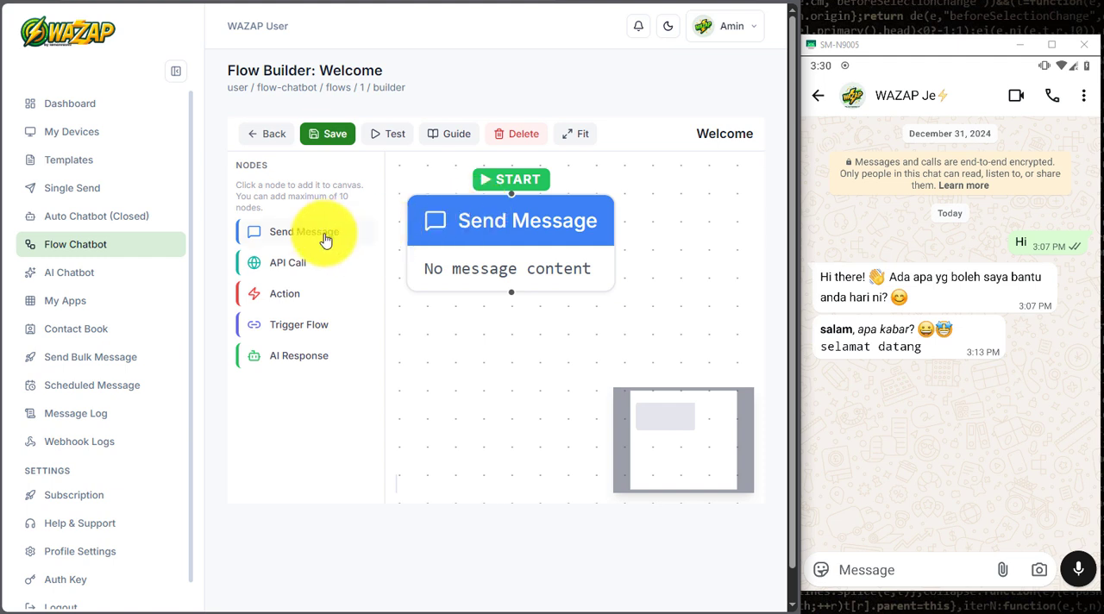
Step: Reposition the Send Message node at the canvas's upper-left corner, leaving room for further nodes
{"action": "left_click_drag", "start_coordinate": [505, 230], "coordinate": [502, 226]}
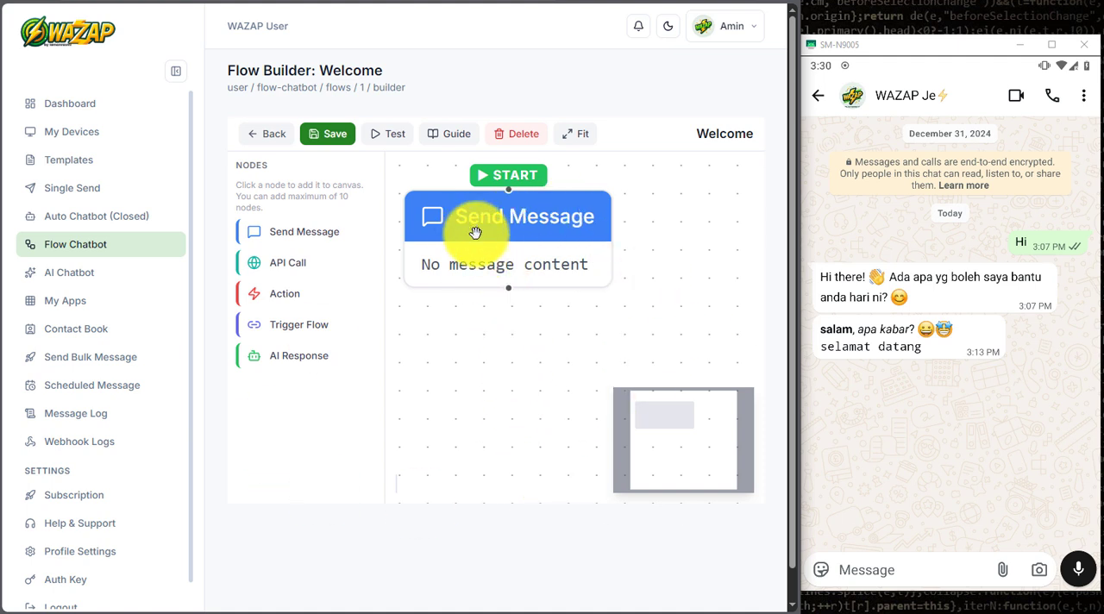
{"action": "scroll", "coordinate": [456, 353], "scroll_direction": "down", "scroll_amount": 2}
{"action": "scroll", "coordinate": [457, 353], "scroll_direction": "down", "scroll_amount": 1}
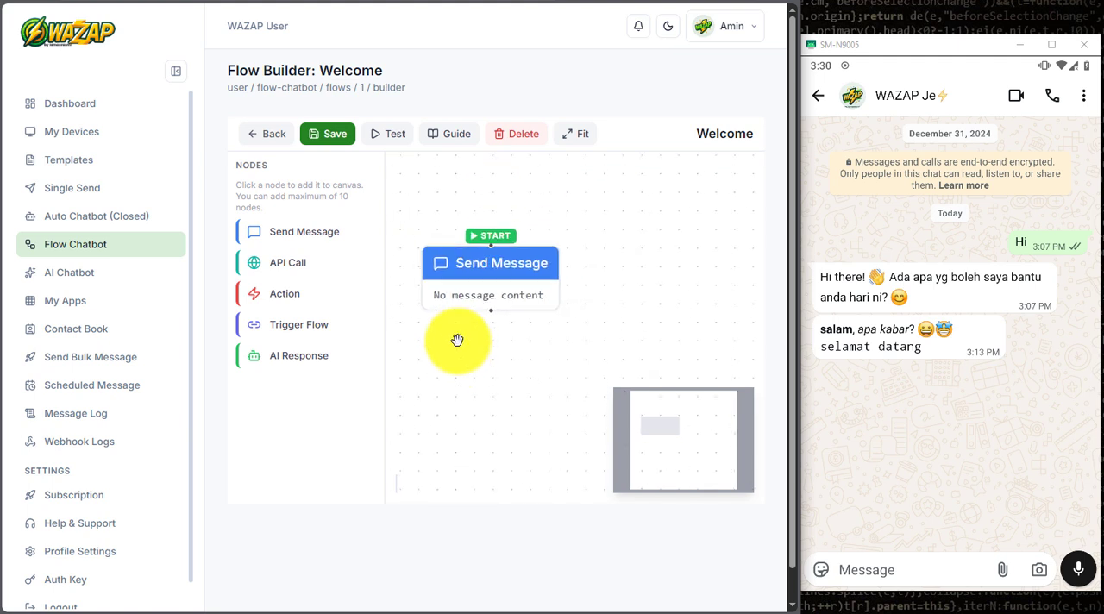
{"action": "left_click_drag", "start_coordinate": [467, 268], "coordinate": [449, 201]}
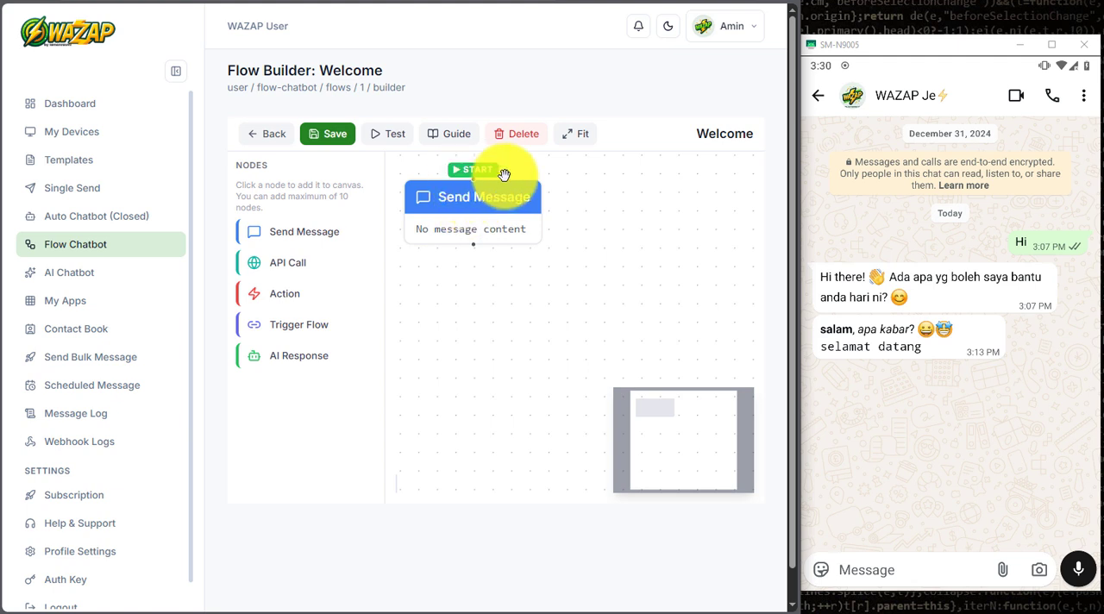
Step: Give the Send Message node the text reply "hi, apa yg boleh bantu?" and save both the node and the Welcome flow
{"action": "left_click", "coordinate": [466, 211]}
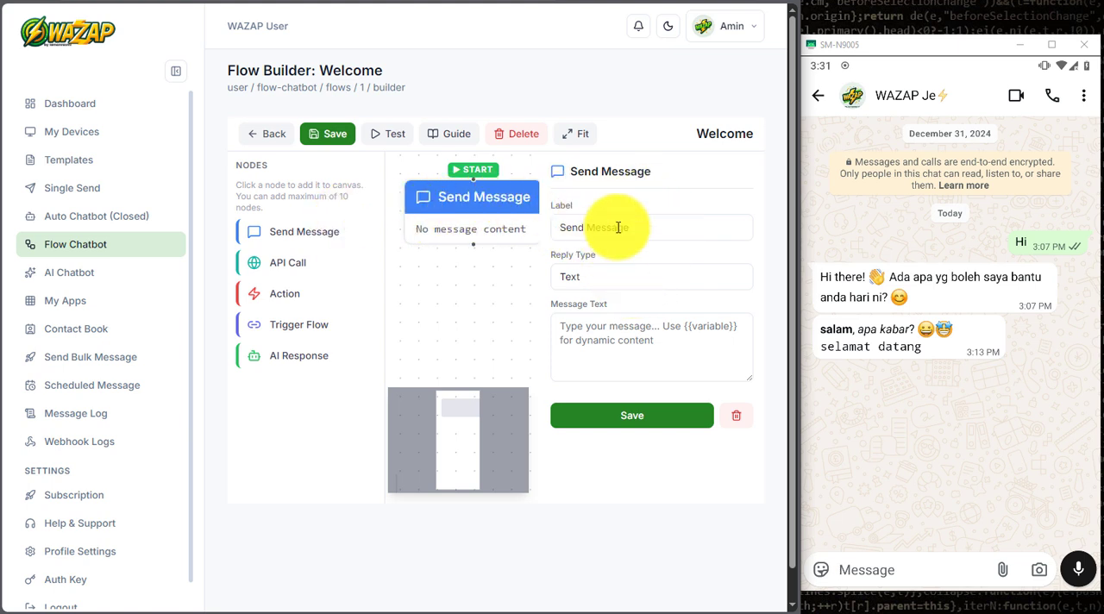
{"action": "left_click_drag", "start_coordinate": [646, 228], "coordinate": [562, 230]}
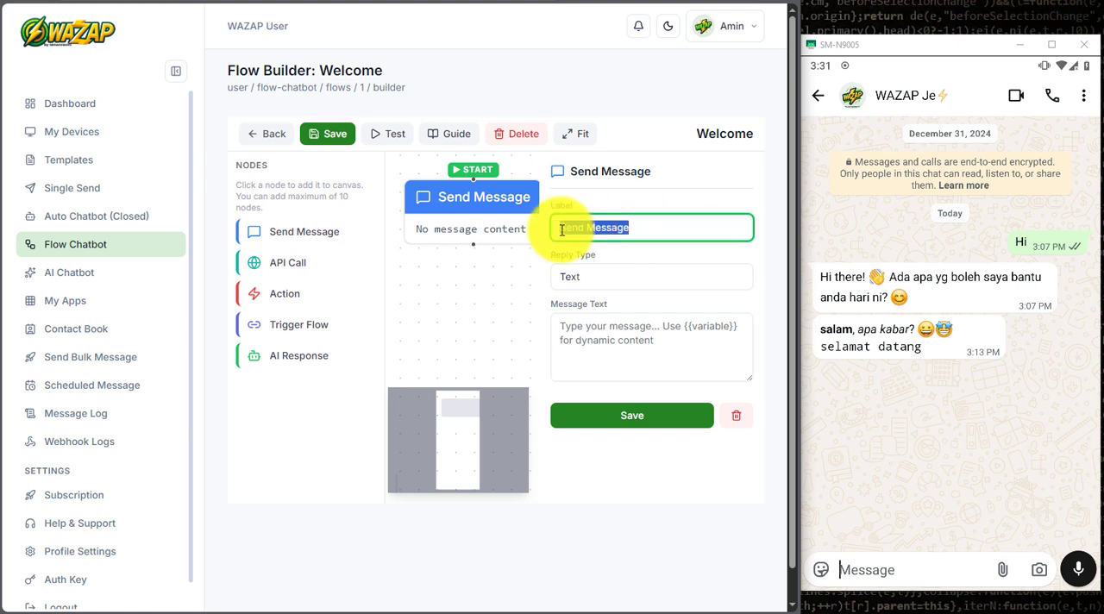
{"action": "left_click", "coordinate": [588, 274]}
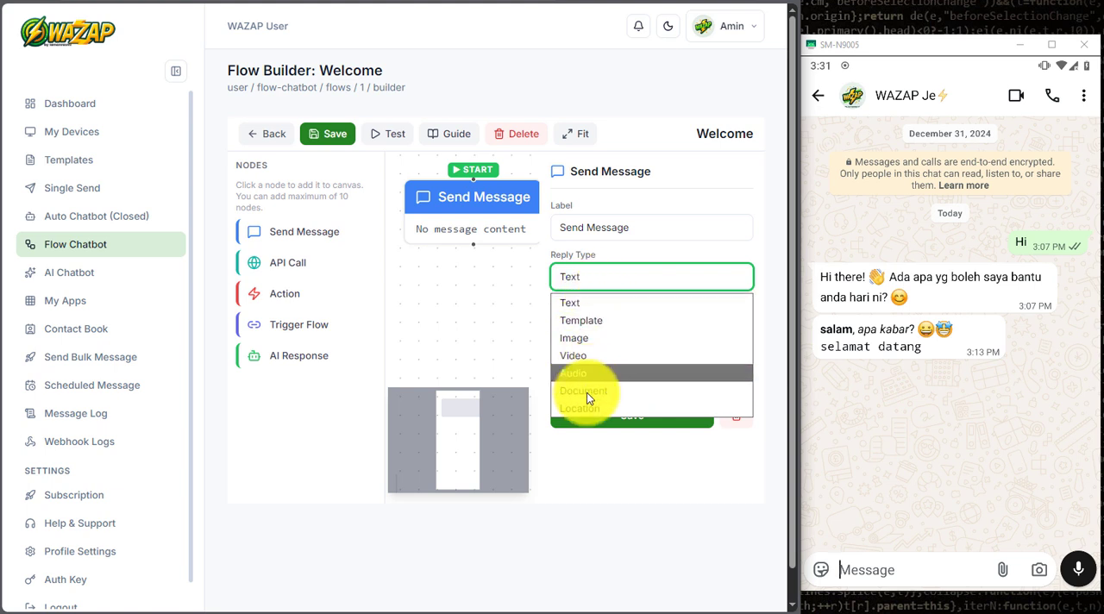
{"action": "left_click", "coordinate": [609, 252]}
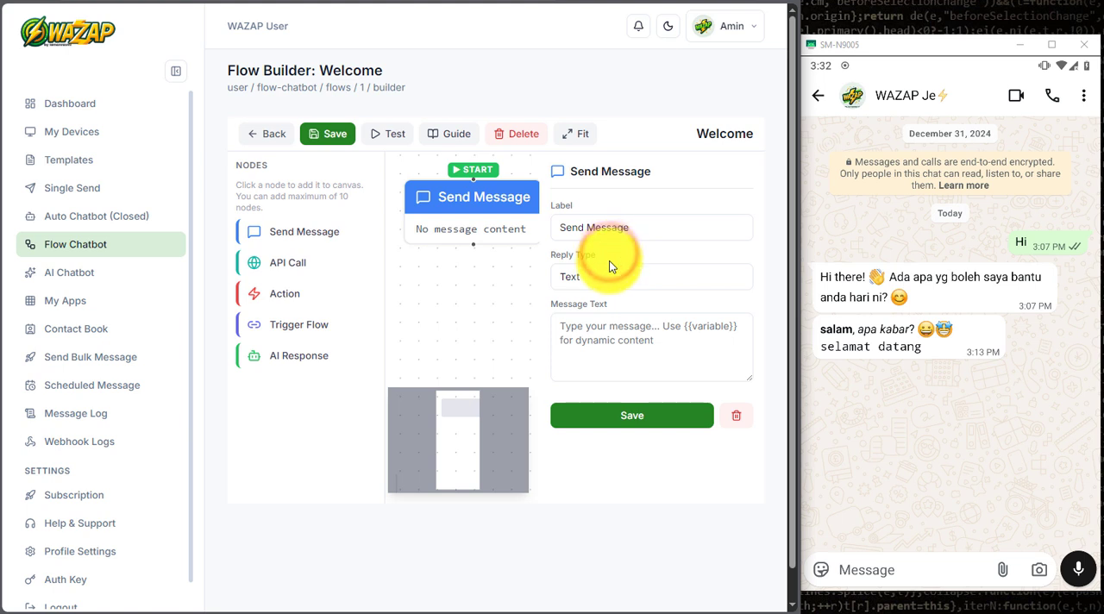
{"action": "left_click", "coordinate": [592, 328]}
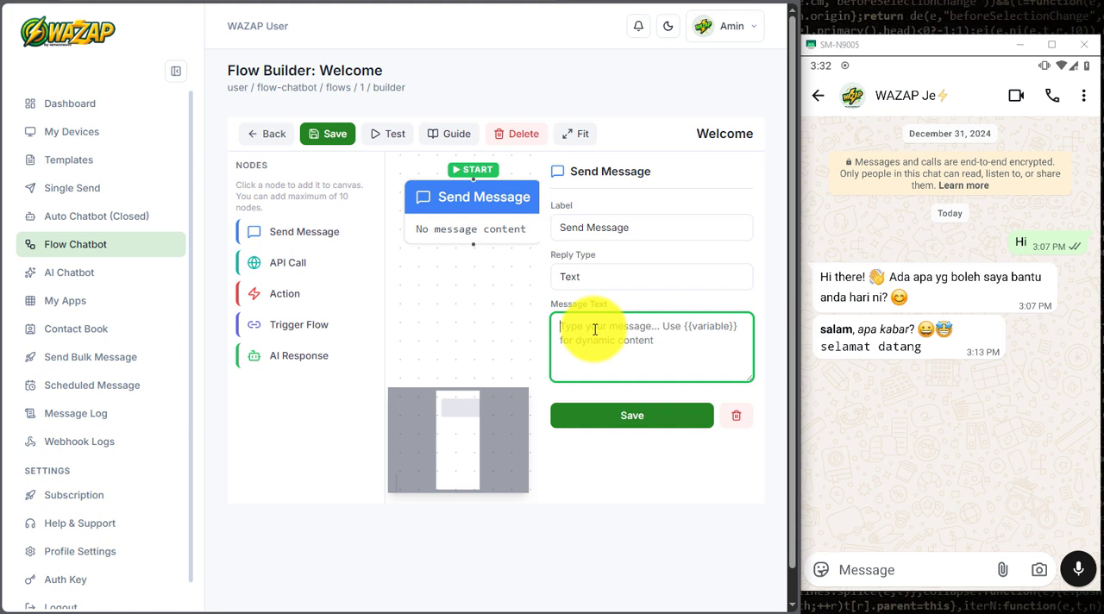
{"action": "type", "text": "hi, apa s yg boleh bantu?"}
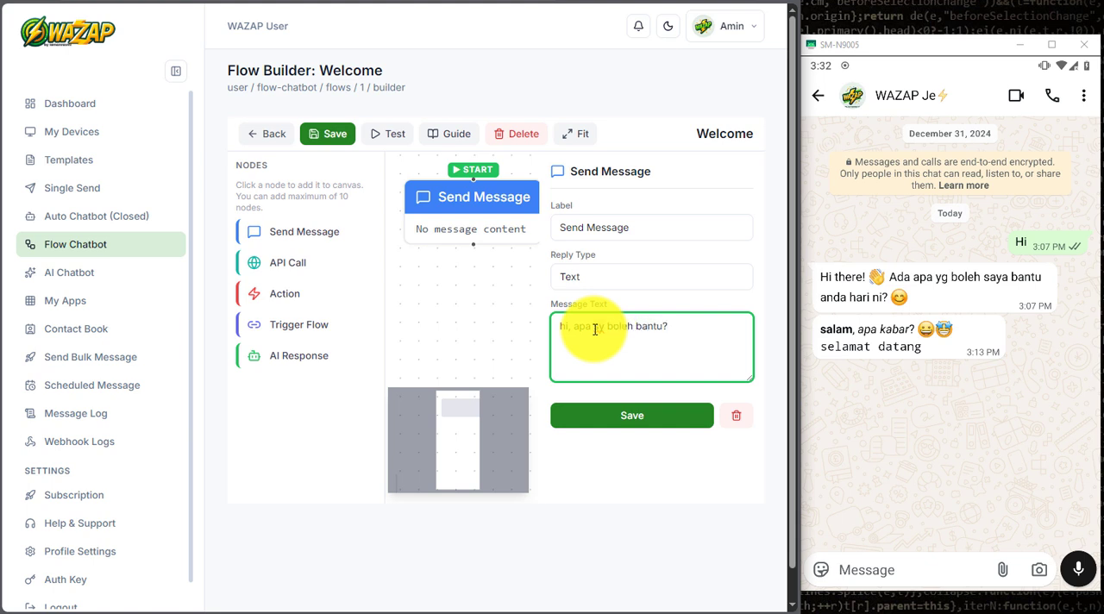
{"action": "left_click", "coordinate": [634, 416]}
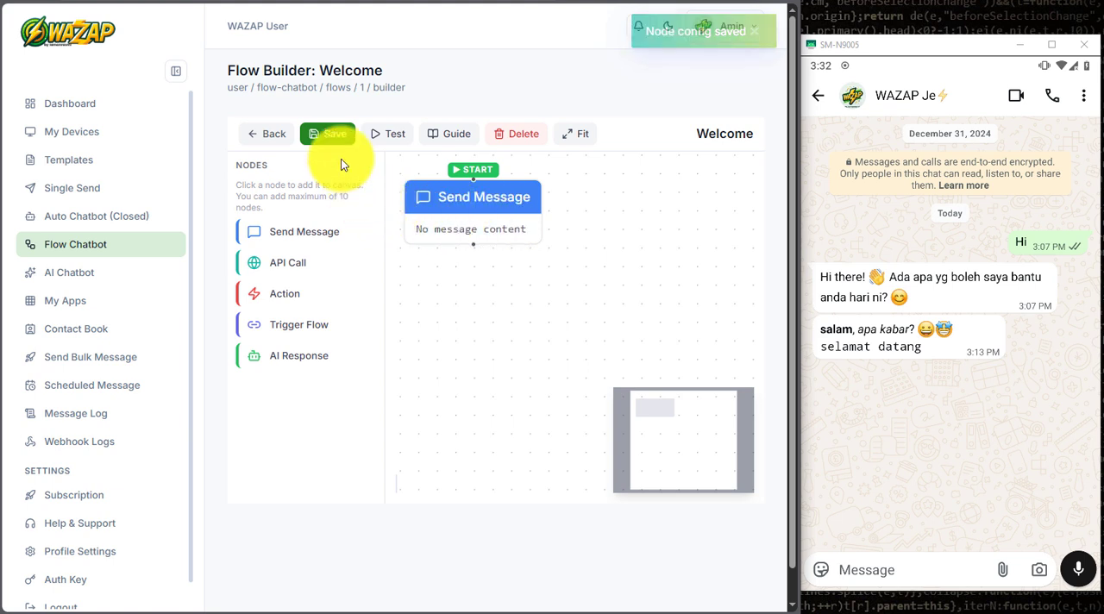
{"action": "left_click", "coordinate": [341, 134]}
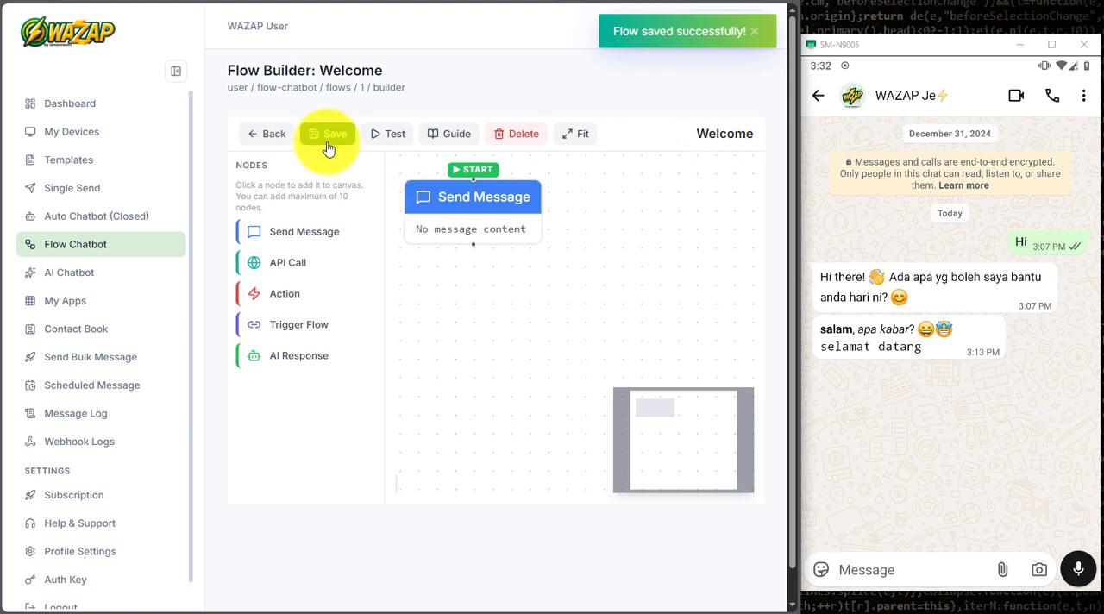
Step: Test the Welcome flow by sending "hi" to the WAZAP Je chat in WhatsApp on the mirrored phone
{"action": "left_click", "coordinate": [898, 509]}
{"action": "left_click", "coordinate": [901, 571]}
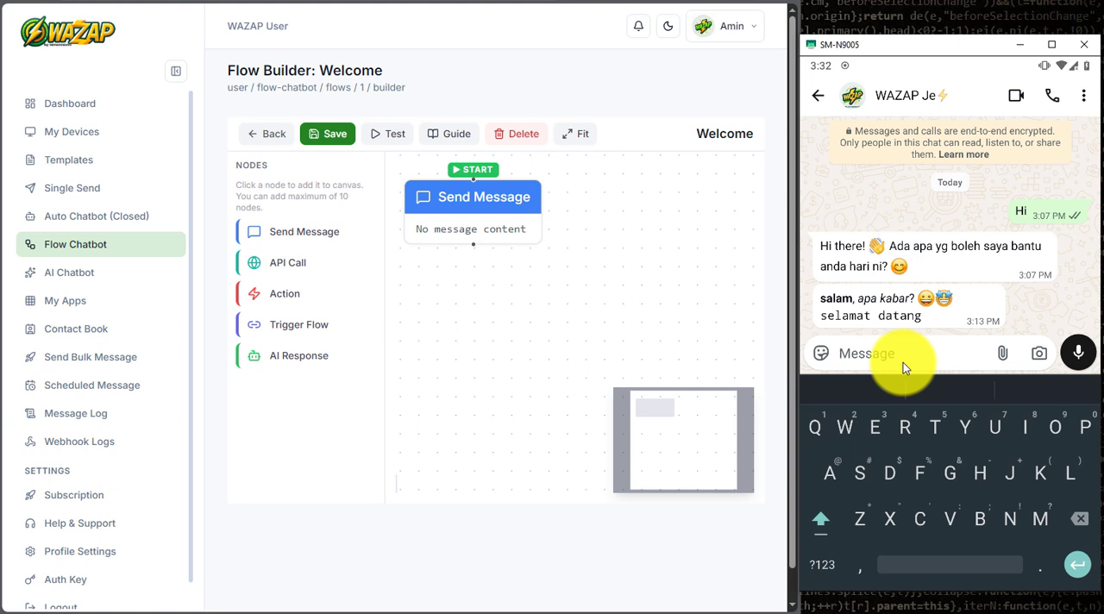
{"action": "type", "text": "hi"}
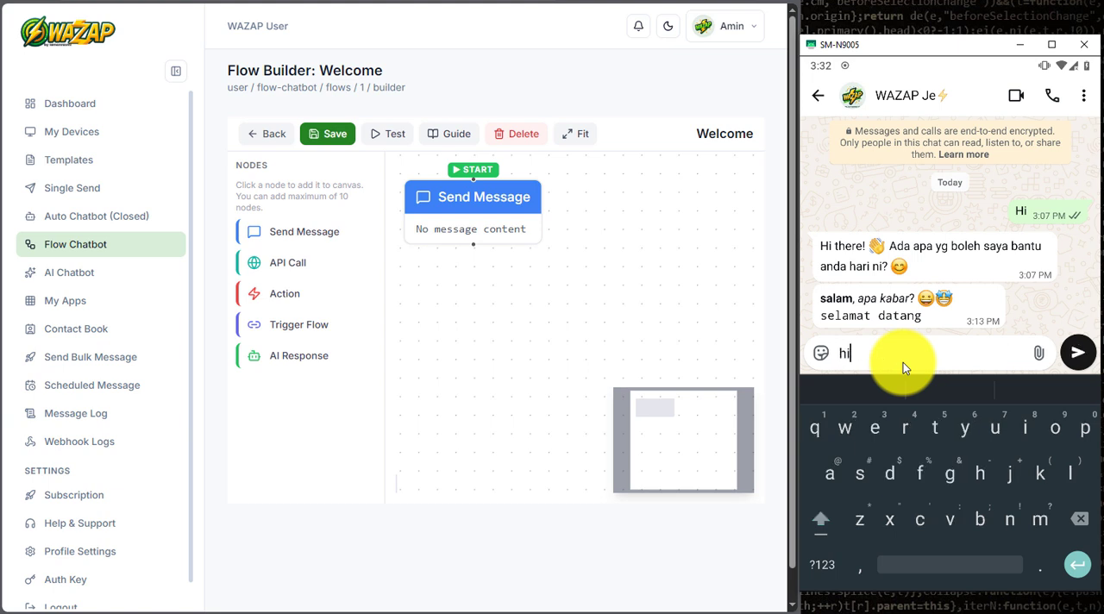
{"action": "key", "text": "Return"}
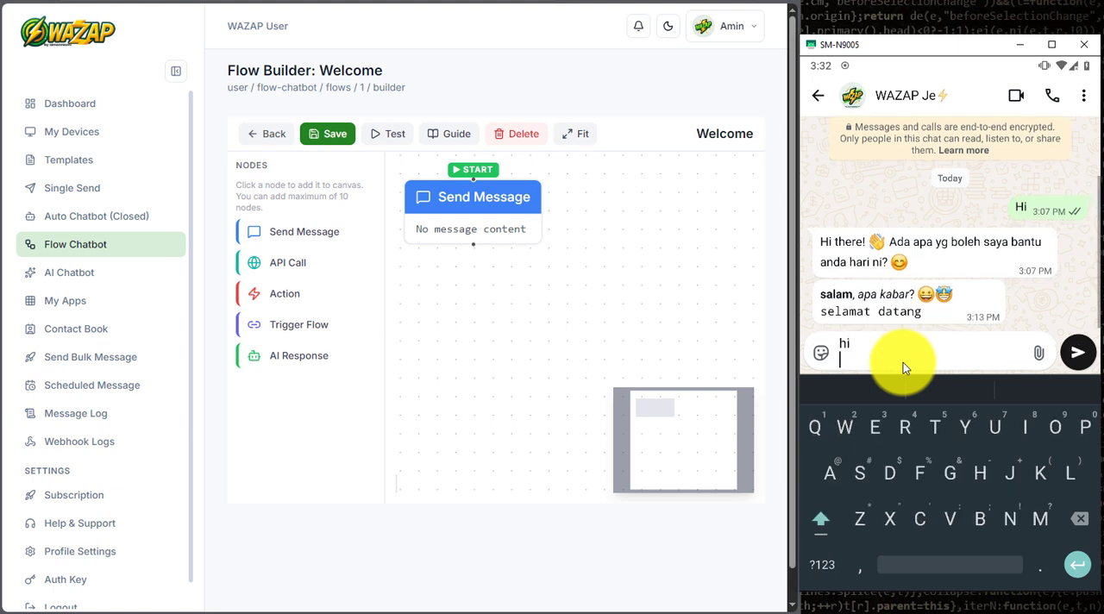
{"action": "left_click", "coordinate": [1077, 352]}
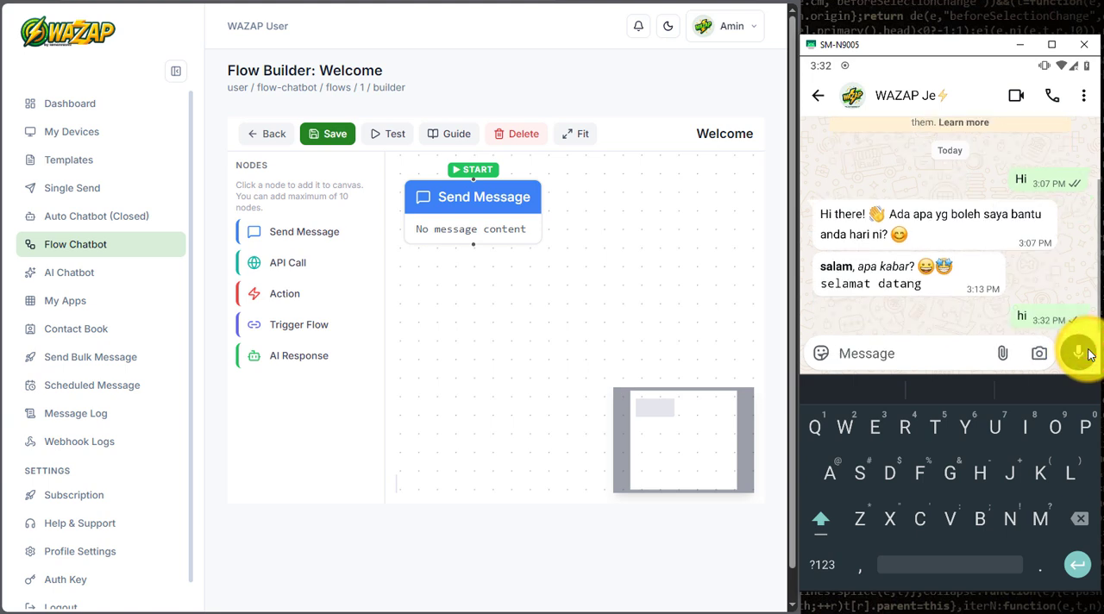
{"action": "left_click", "coordinate": [1068, 270]}
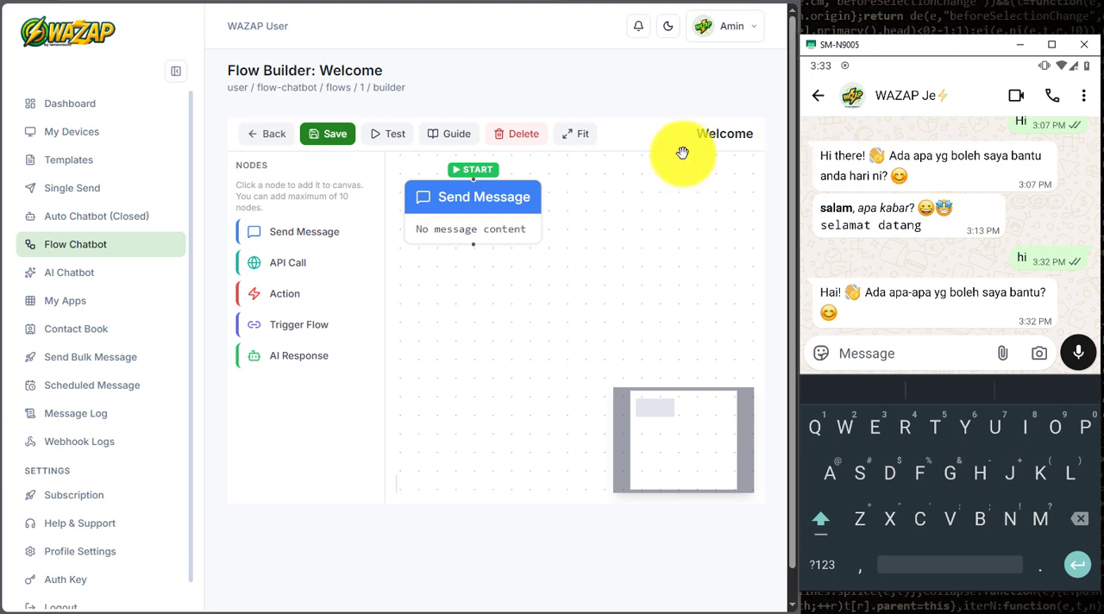
Step: Turn off the AI Chatbot in the note3 device's AI settings and save the settings
{"action": "left_click", "coordinate": [150, 274]}
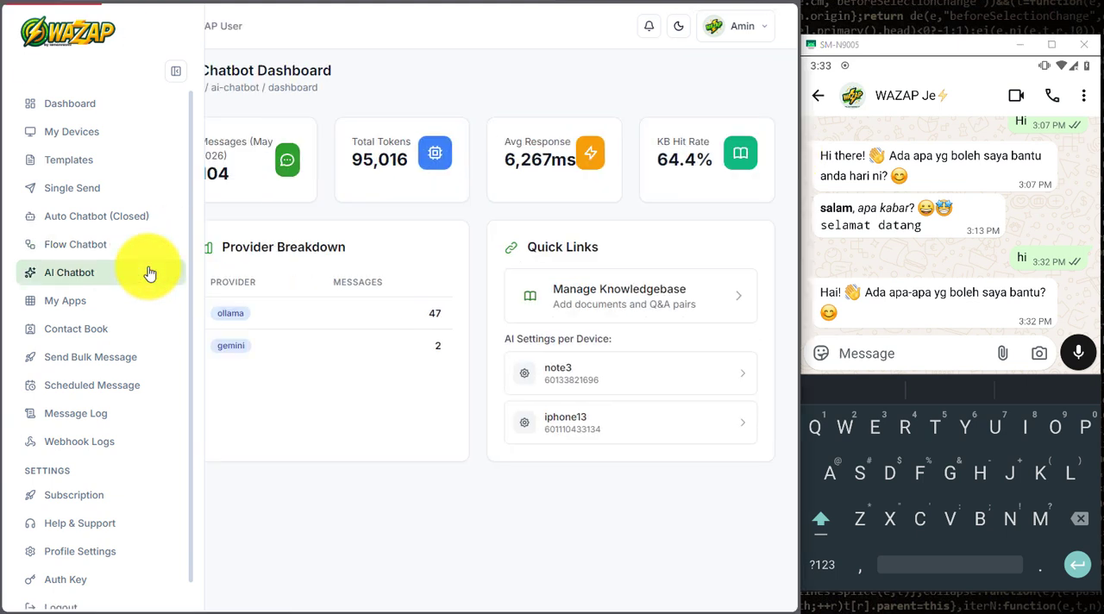
{"action": "left_click", "coordinate": [587, 380]}
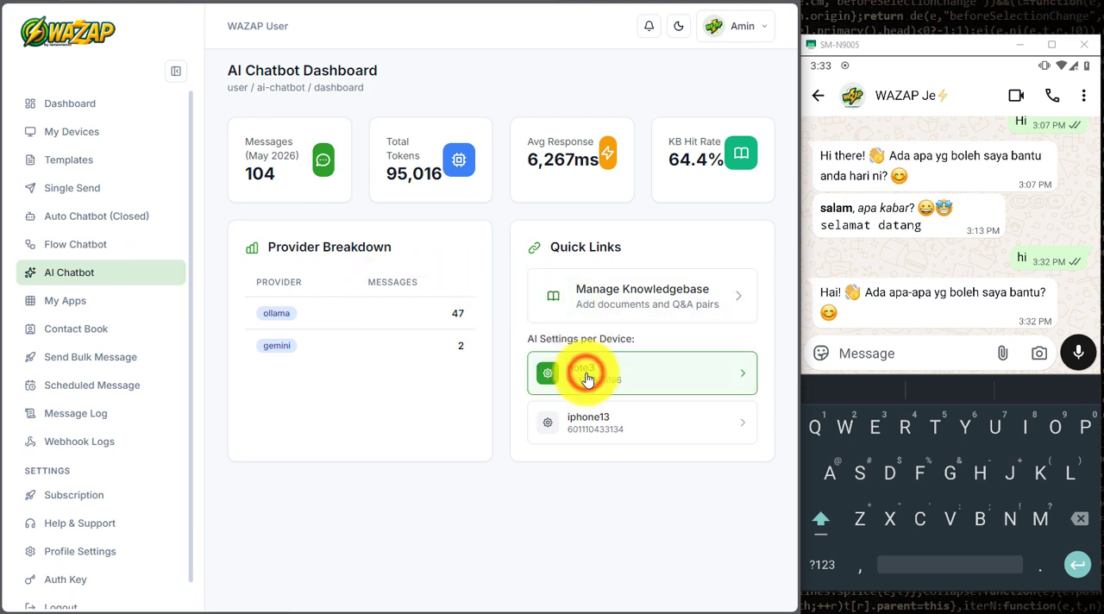
{"action": "scroll", "coordinate": [586, 380], "scroll_direction": "down", "scroll_amount": 5}
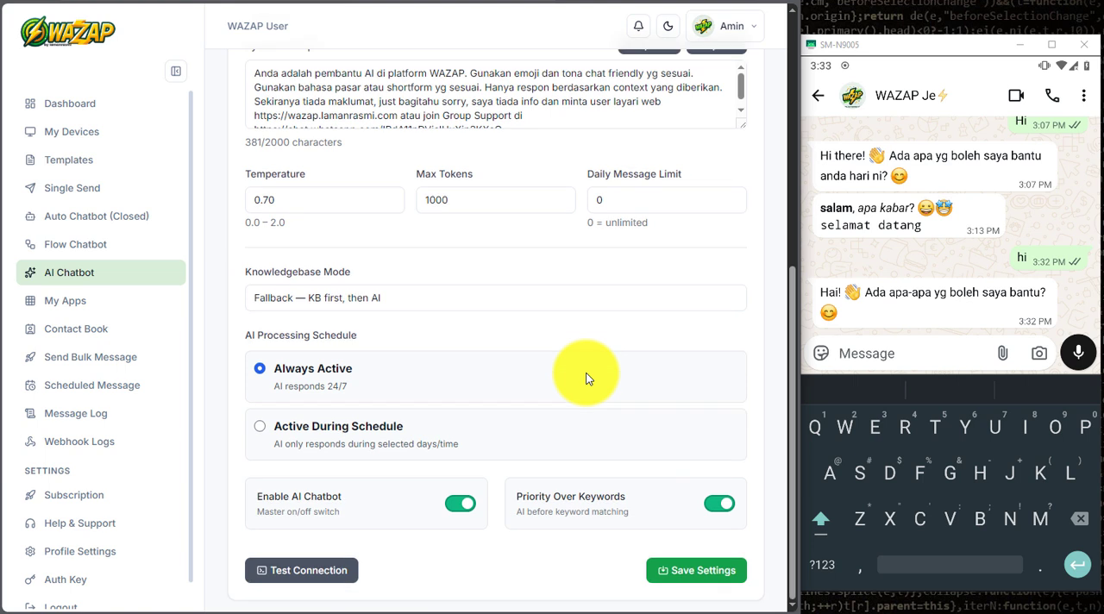
{"action": "left_click", "coordinate": [466, 504]}
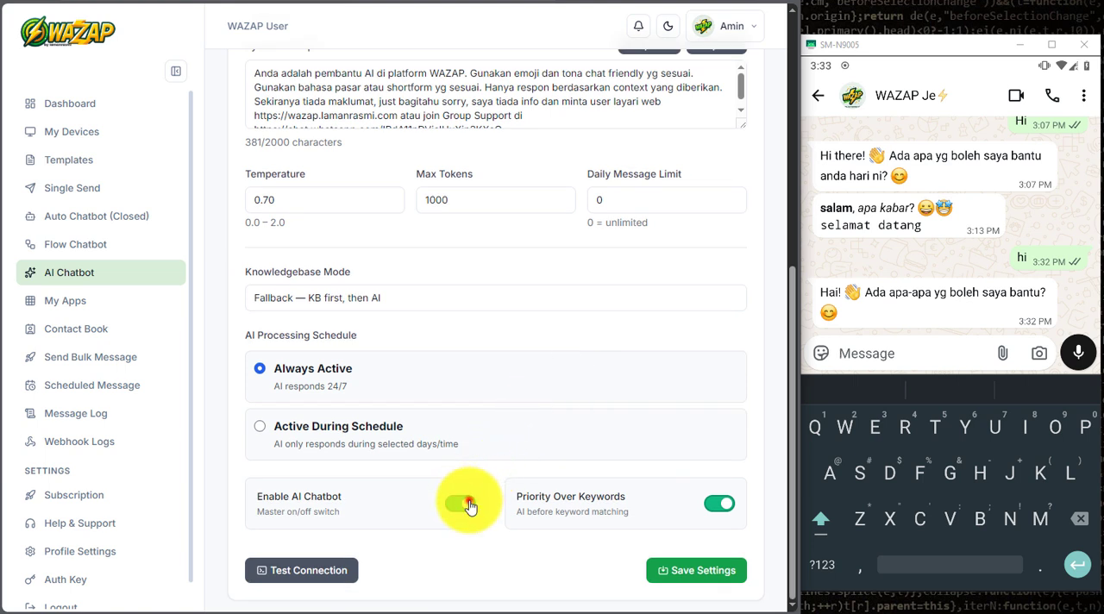
{"action": "left_click", "coordinate": [672, 575]}
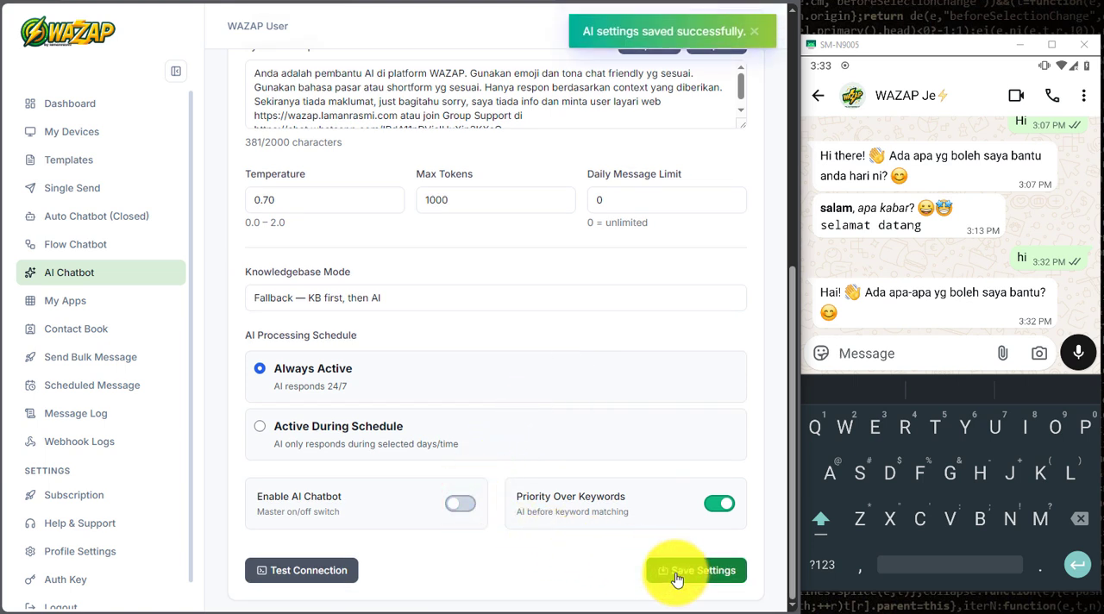
Step: Return to the Flow Chatbot list and test the Welcome flow by sending "salam" to the WAZAP Je chat on the mirrored phone
{"action": "left_click", "coordinate": [87, 249]}
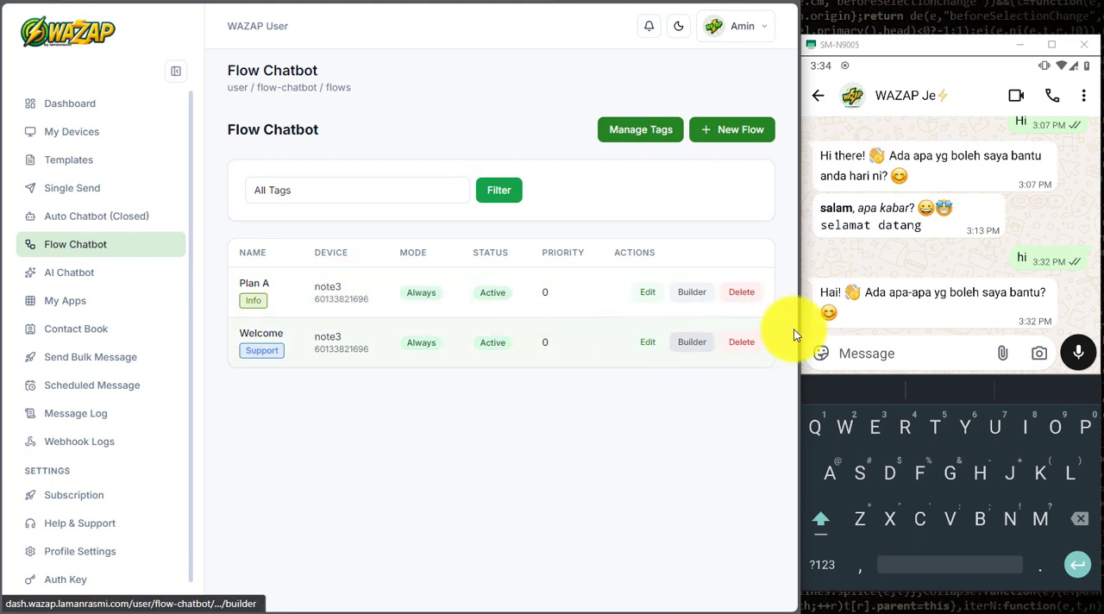
{"action": "left_click", "coordinate": [882, 351]}
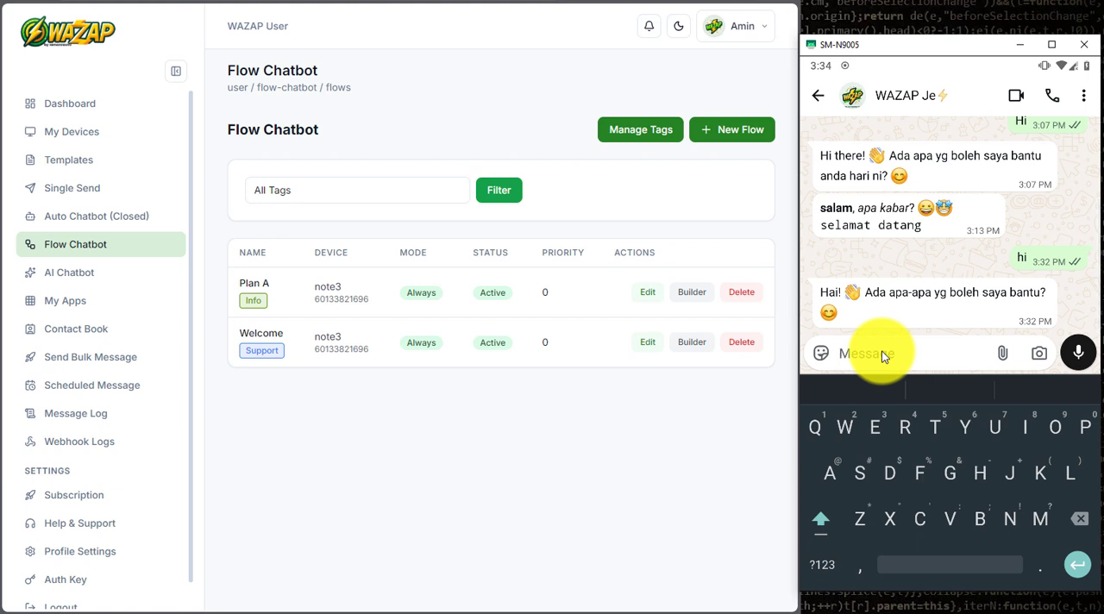
{"action": "type", "text": "h"}
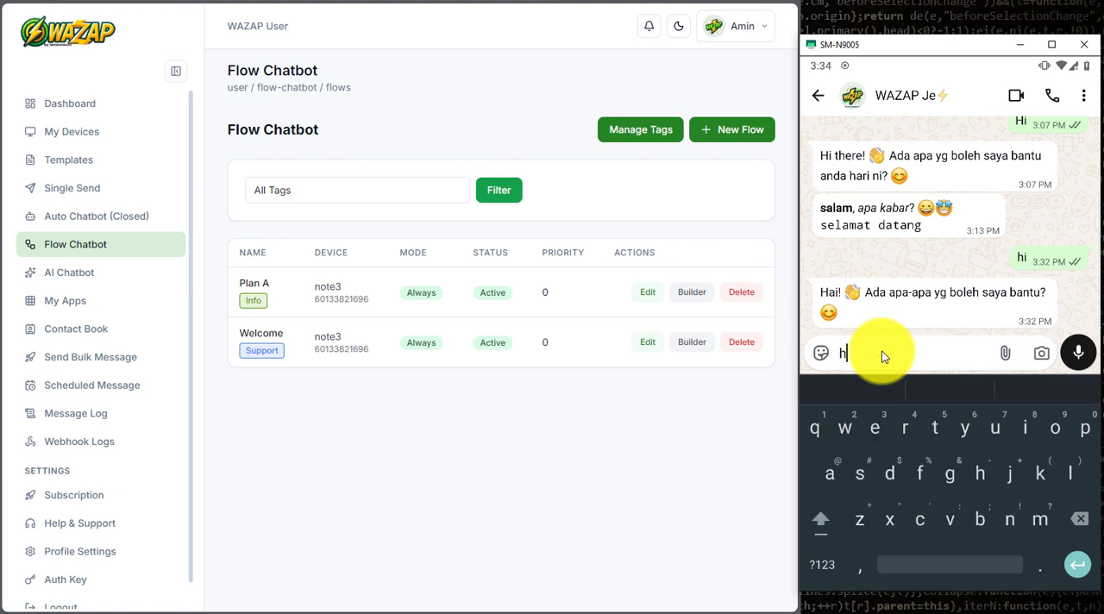
{"action": "key", "text": "BackSpace"}
{"action": "type", "text": "salam"}
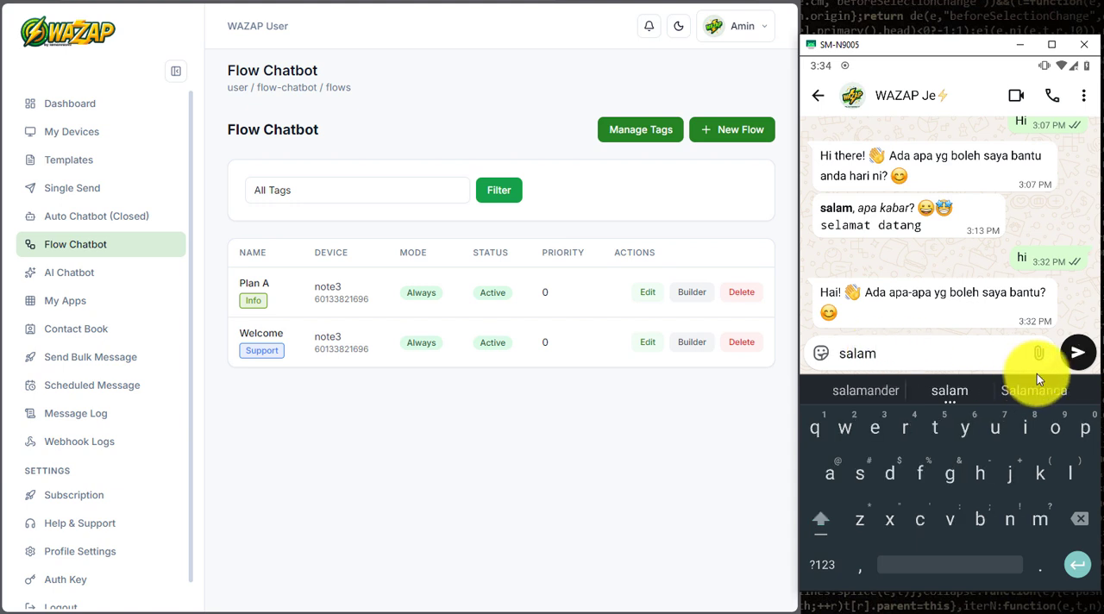
{"action": "left_click", "coordinate": [1077, 353]}
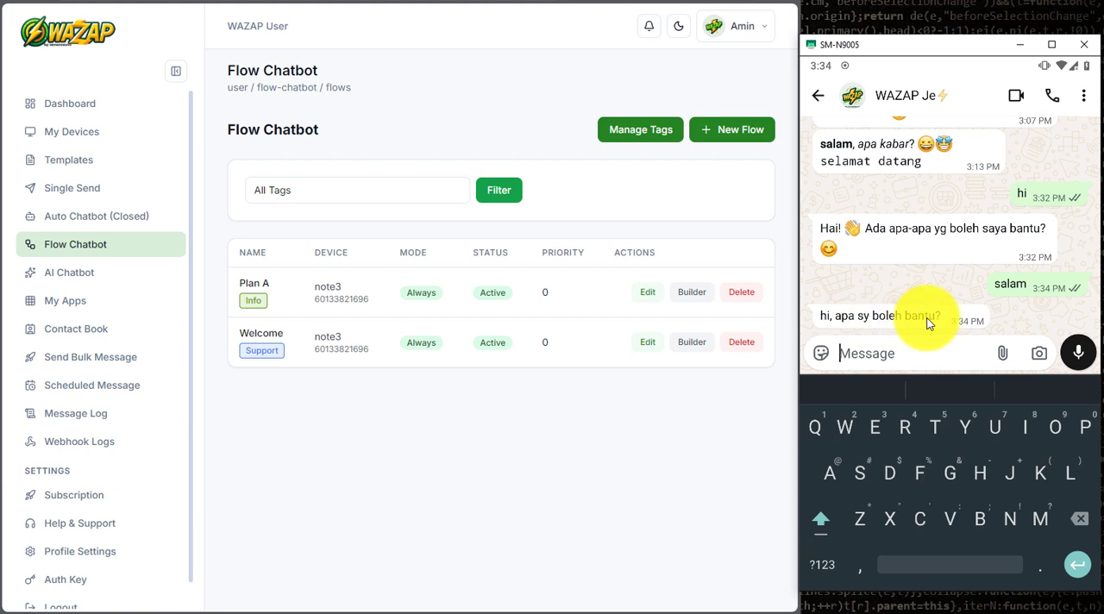
Step: Open the Welcome flow in the builder and add a second Send Message node beneath the existing one
{"action": "left_click", "coordinate": [701, 343]}
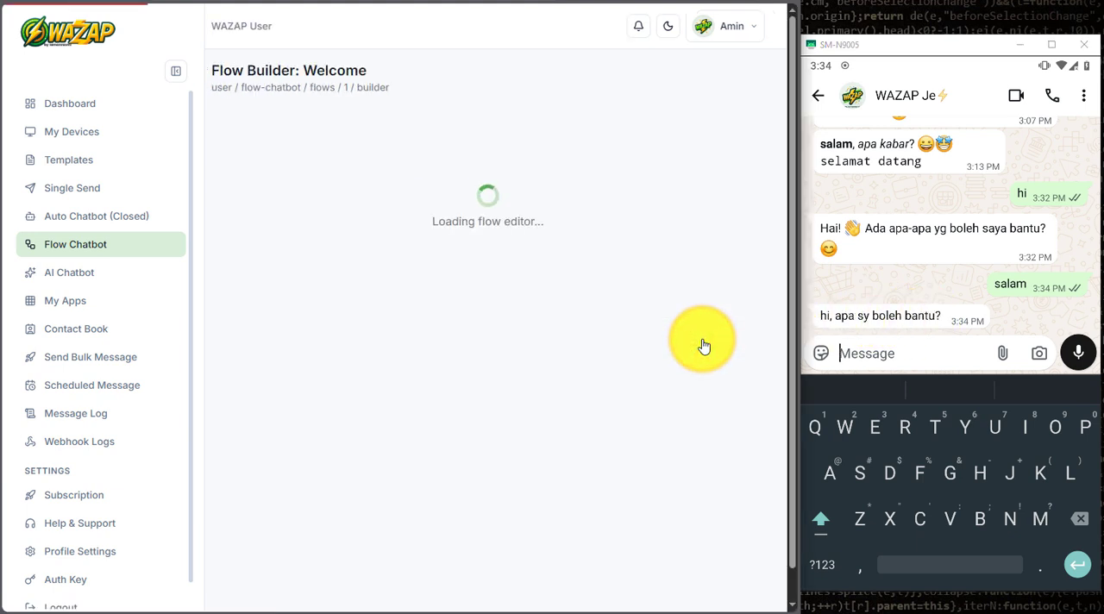
{"action": "left_click_drag", "start_coordinate": [558, 314], "coordinate": [511, 229]}
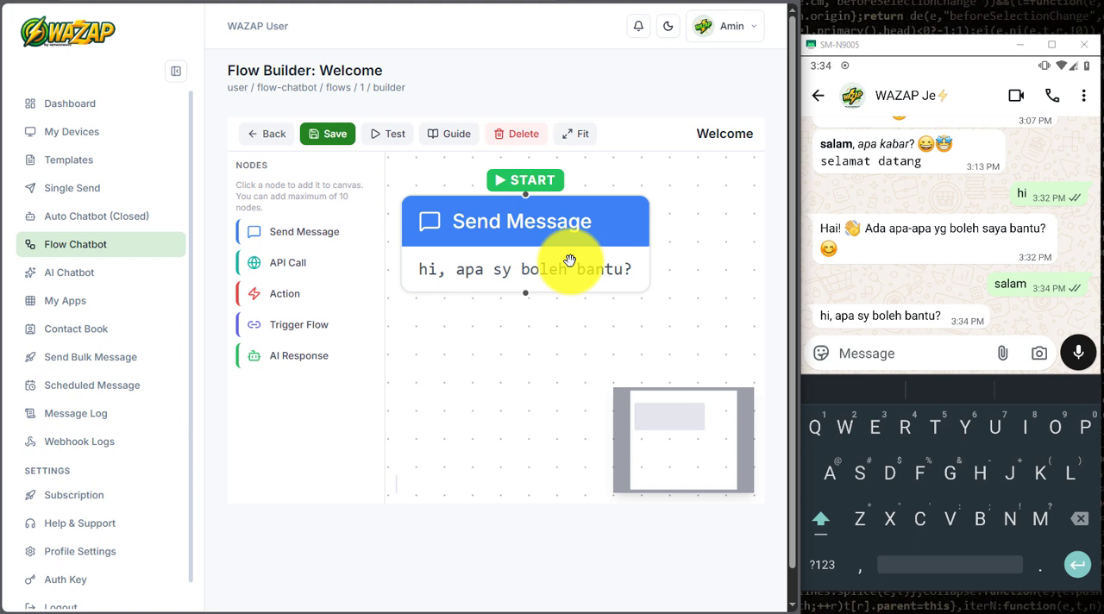
{"action": "left_click", "coordinate": [319, 233]}
{"action": "left_click", "coordinate": [724, 330]}
{"action": "left_click_drag", "start_coordinate": [590, 338], "coordinate": [453, 344]}
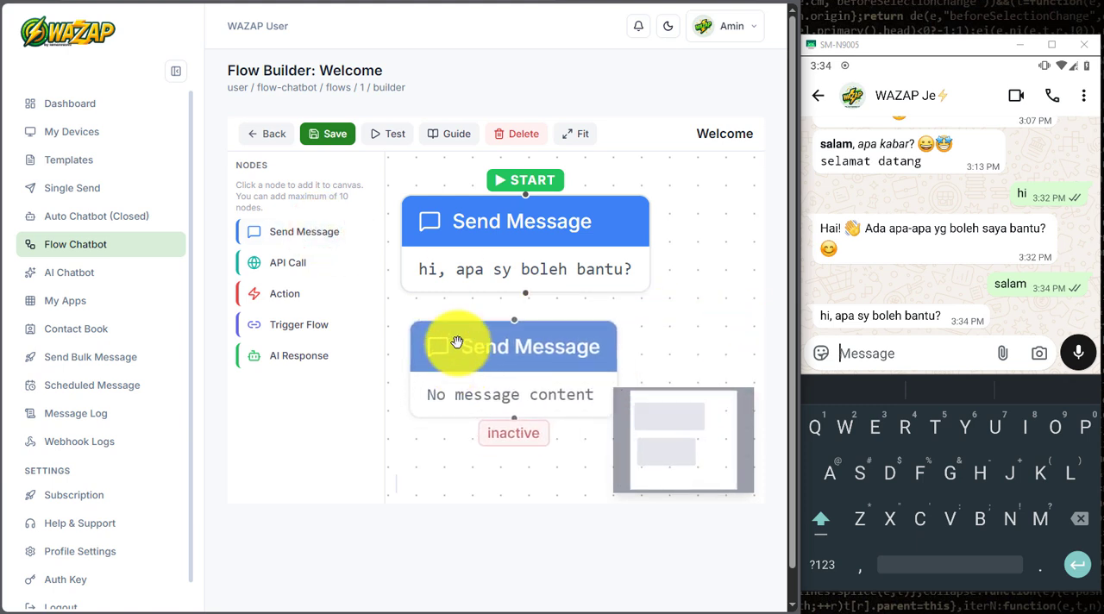
Step: Arrange the new Send Message node slightly right below the first one and connect the first node's output to it
{"action": "scroll", "coordinate": [457, 342], "scroll_direction": "down", "scroll_amount": 3}
{"action": "left_click_drag", "start_coordinate": [580, 399], "coordinate": [560, 309]}
{"action": "left_click_drag", "start_coordinate": [496, 262], "coordinate": [511, 275]}
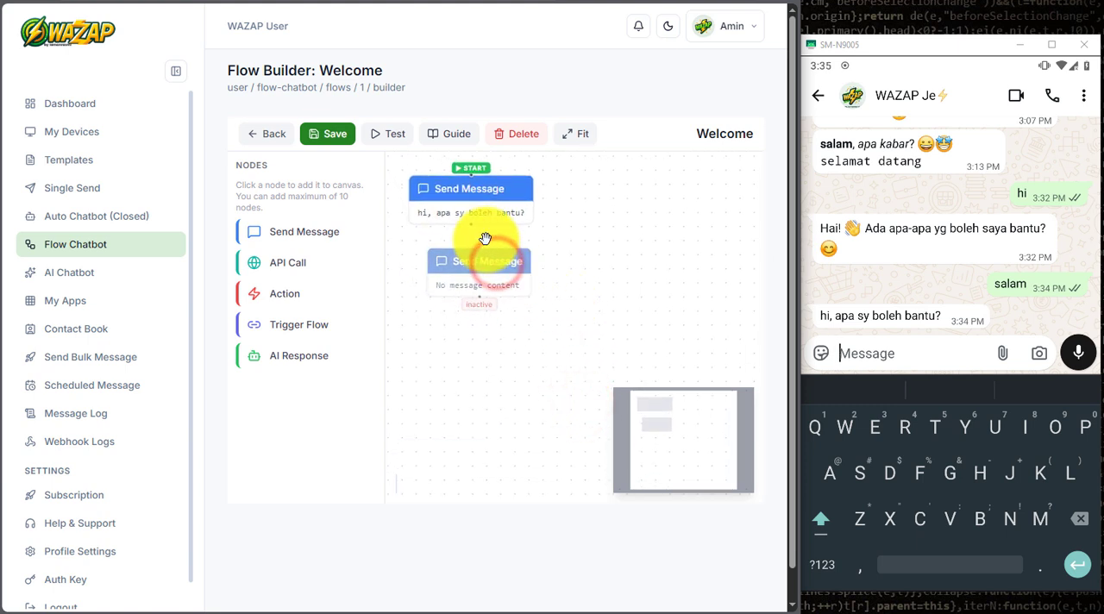
{"action": "left_click_drag", "start_coordinate": [469, 224], "coordinate": [512, 283]}
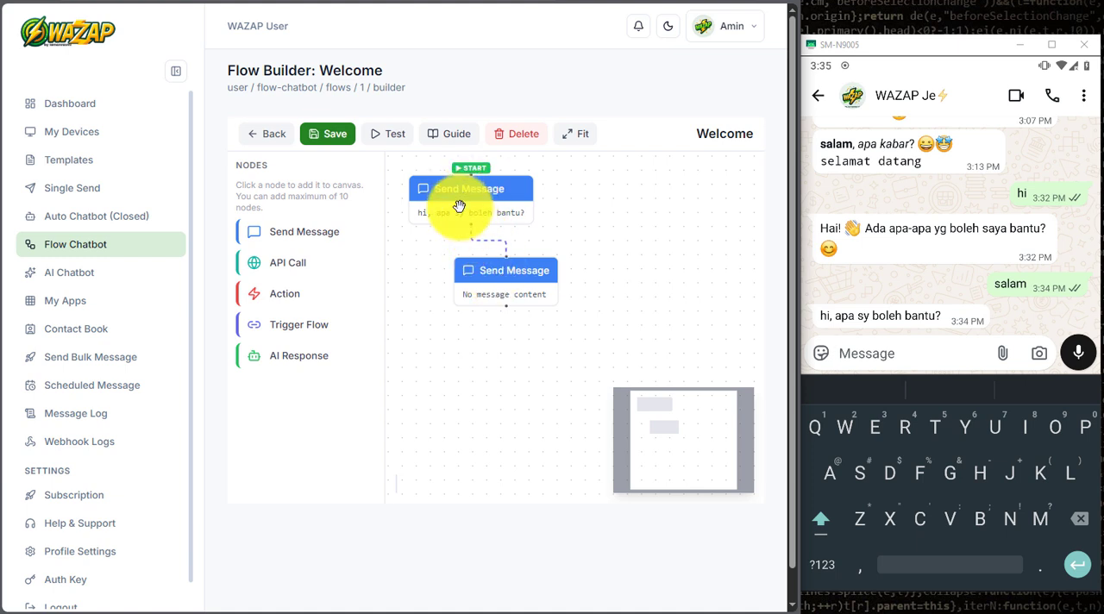
Step: Give the second Send Message node the text reply "boleh share nama tuan/puan?" and save both the node and the Welcome flow
{"action": "left_click", "coordinate": [518, 282]}
{"action": "left_click", "coordinate": [608, 342]}
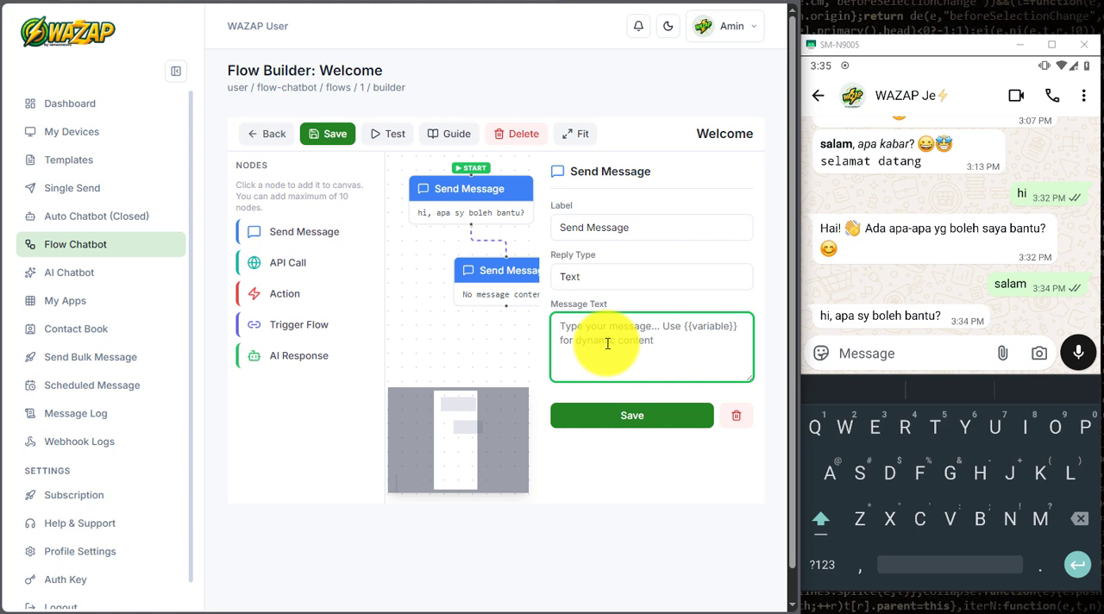
{"action": "type", "text": "test"}
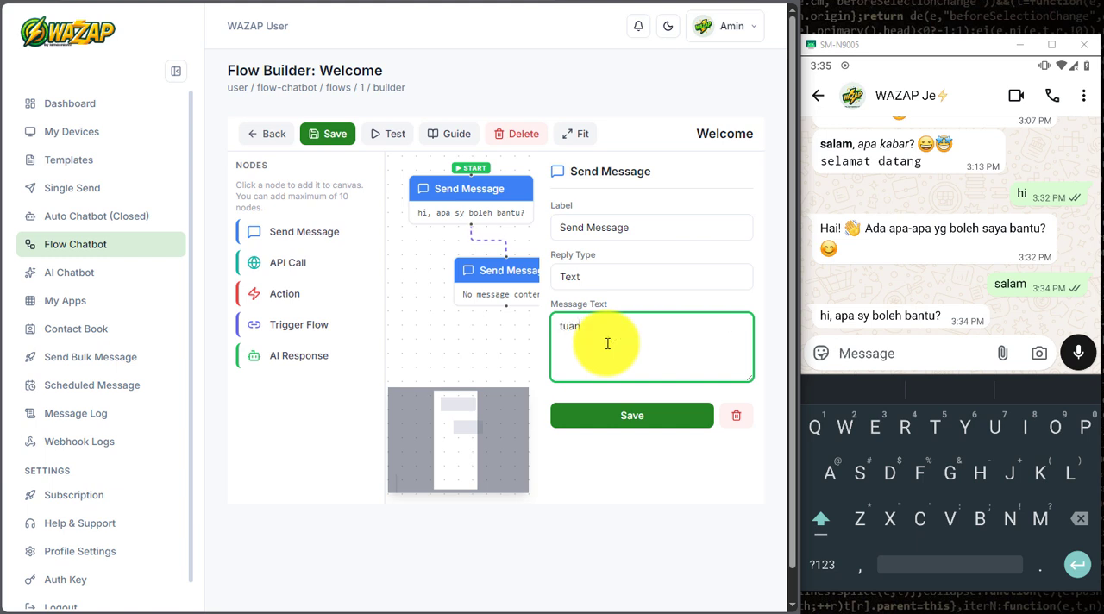
{"action": "key", "text": "BackSpace"}
{"action": "key", "text": "BackSpace"}
{"action": "key", "text": "BackSpace"}
{"action": "key", "text": "BackSpace"}
{"action": "type", "text": "boleh share nama tuan/puan"}
{"action": "left_click", "coordinate": [609, 415]}
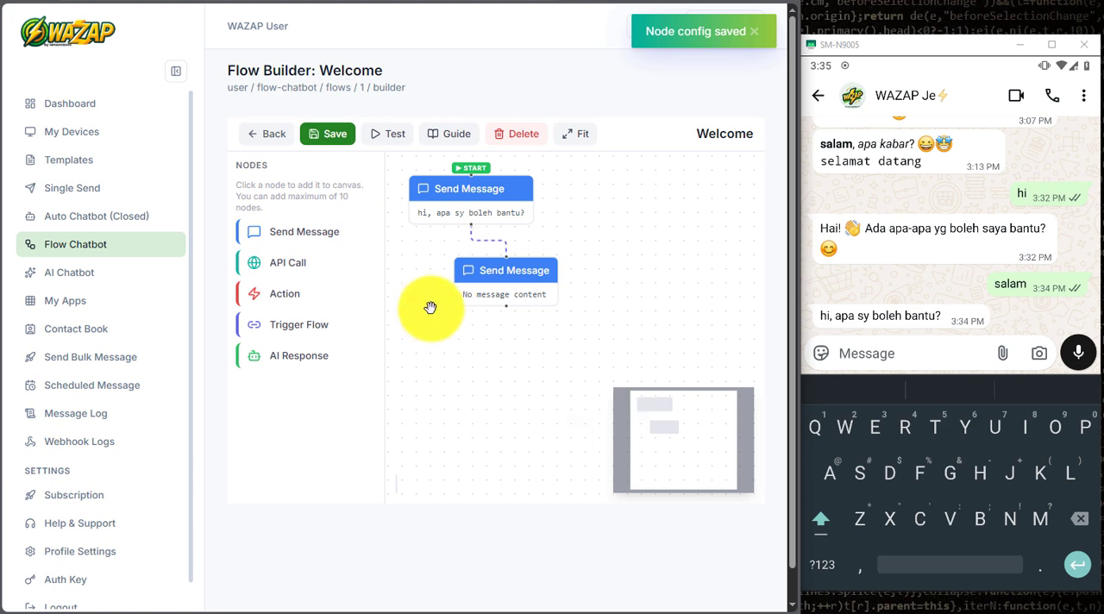
{"action": "left_click", "coordinate": [323, 132]}
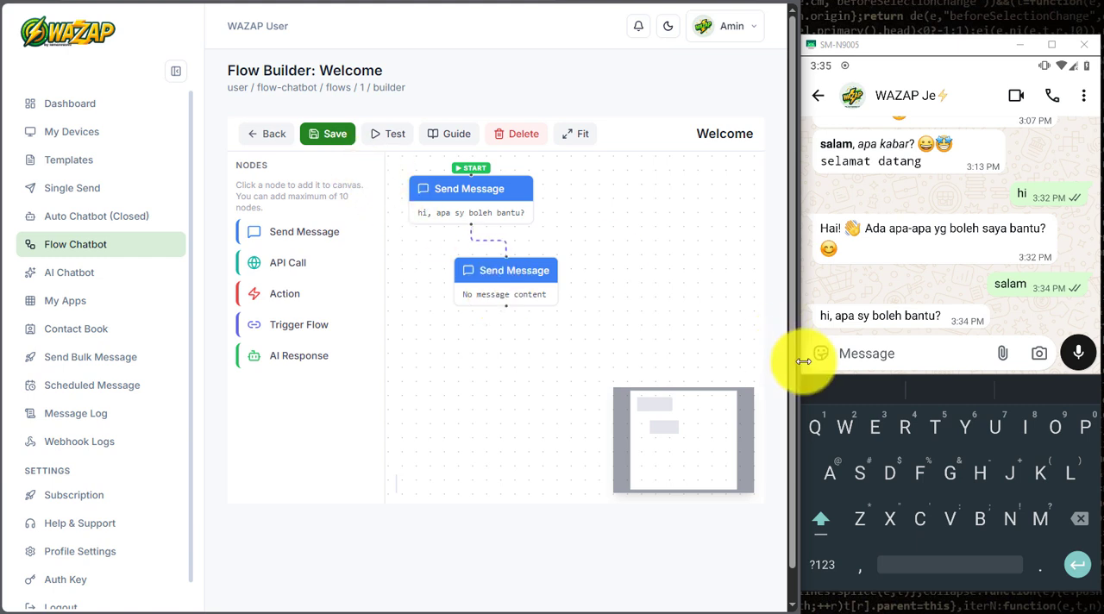
Step: Test the two-message Welcome flow by sending "hello" to the WAZAP Je chat in WhatsApp
{"action": "left_click", "coordinate": [861, 350]}
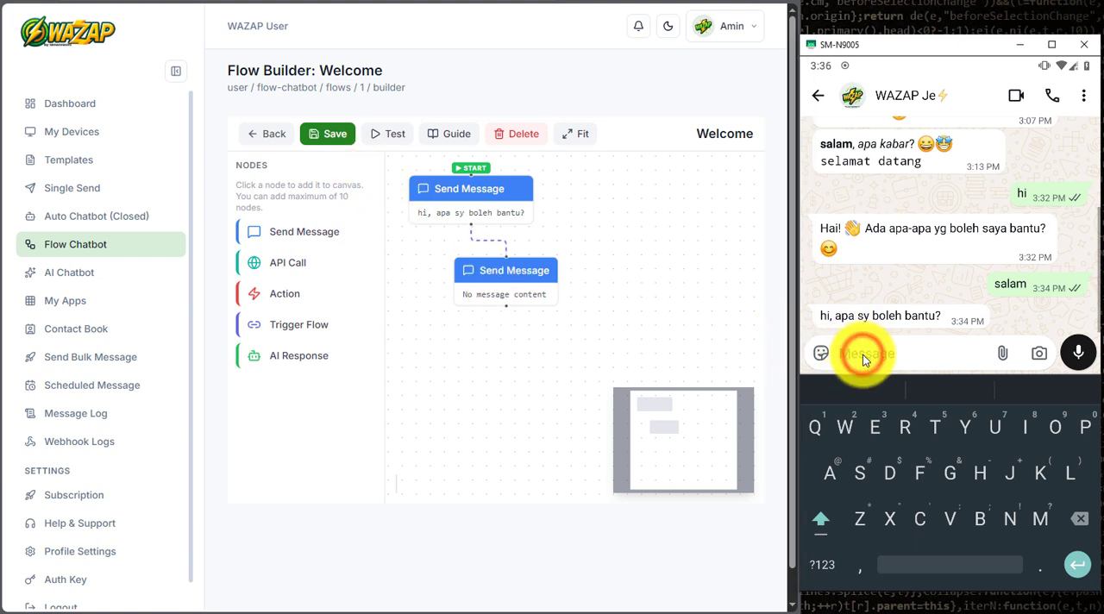
{"action": "type", "text": "hello"}
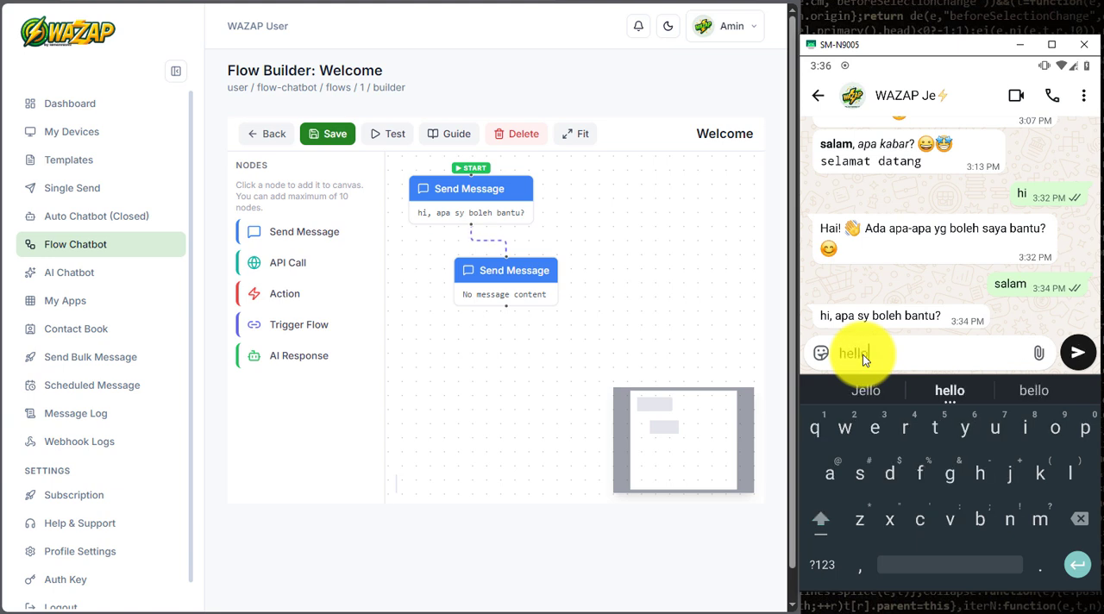
{"action": "key", "text": "Return"}
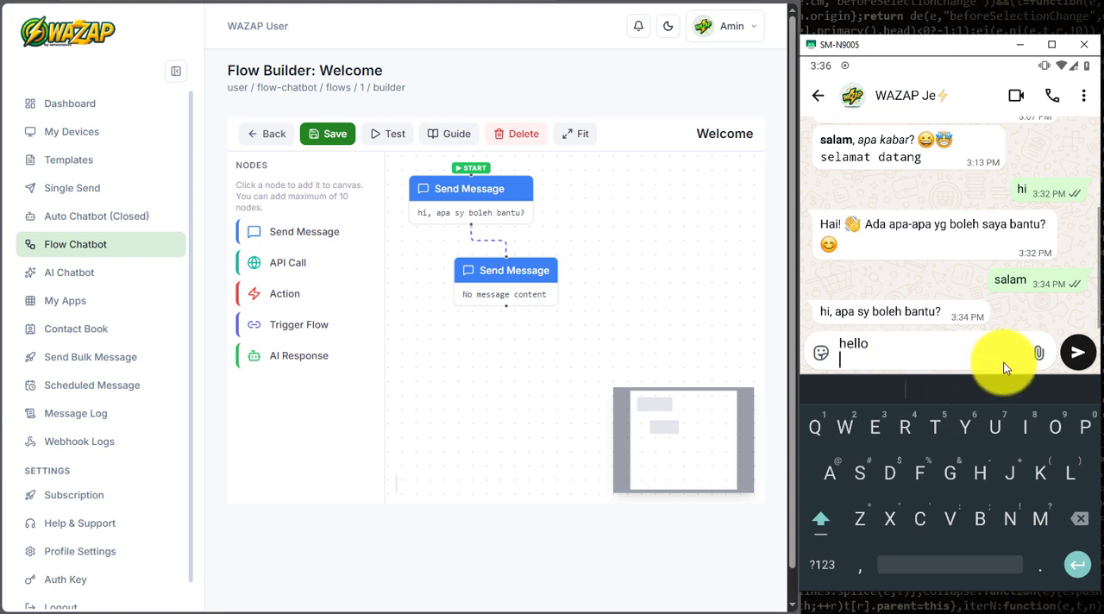
{"action": "left_click", "coordinate": [1077, 352]}
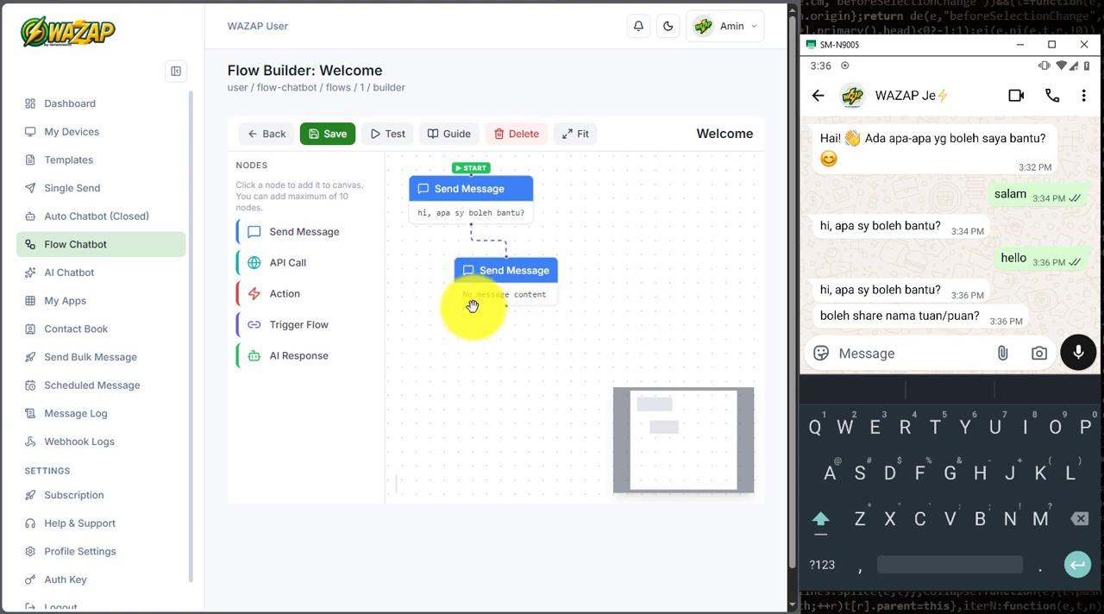
Step: Delete the second Send Message node from the Welcome flow and save the flow
{"action": "left_click_drag", "start_coordinate": [484, 289], "coordinate": [483, 347]}
{"action": "left_click", "coordinate": [475, 266]}
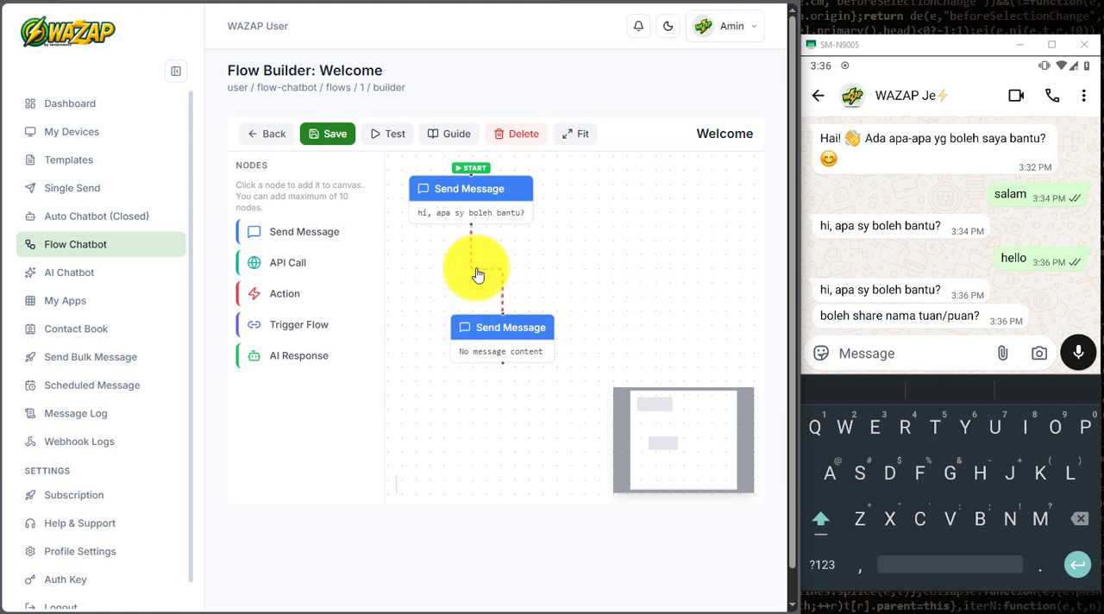
{"action": "left_click", "coordinate": [435, 278]}
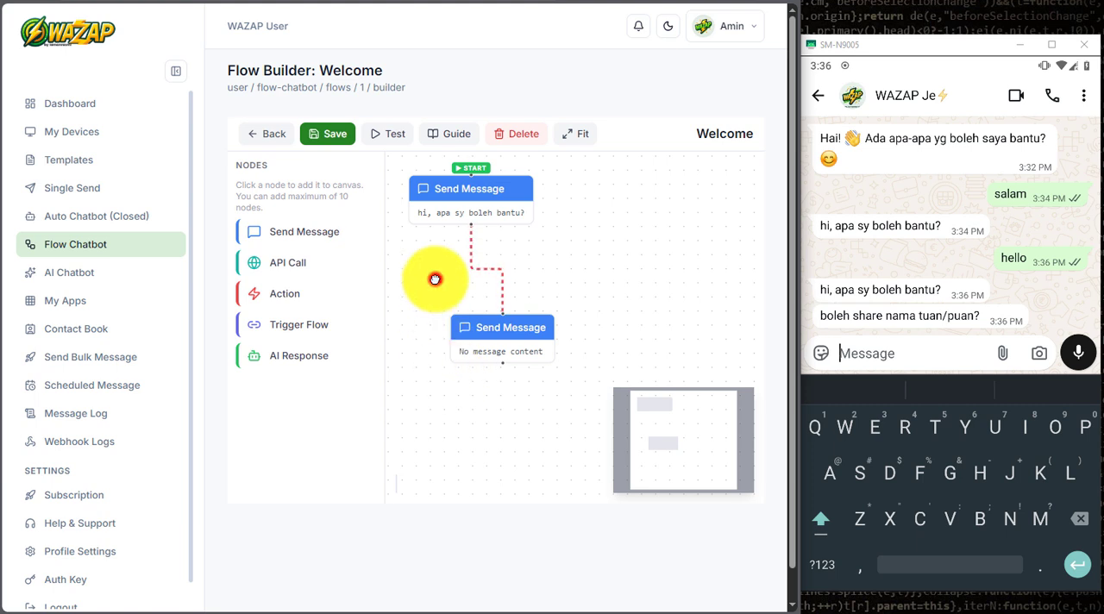
{"action": "left_click", "coordinate": [489, 335]}
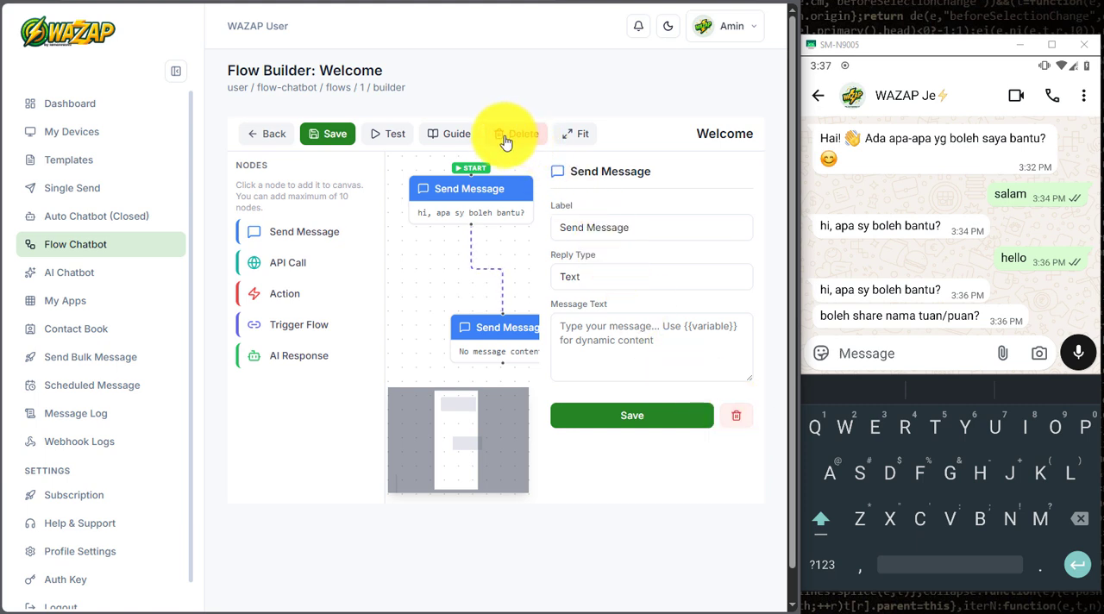
{"action": "left_click", "coordinate": [736, 417]}
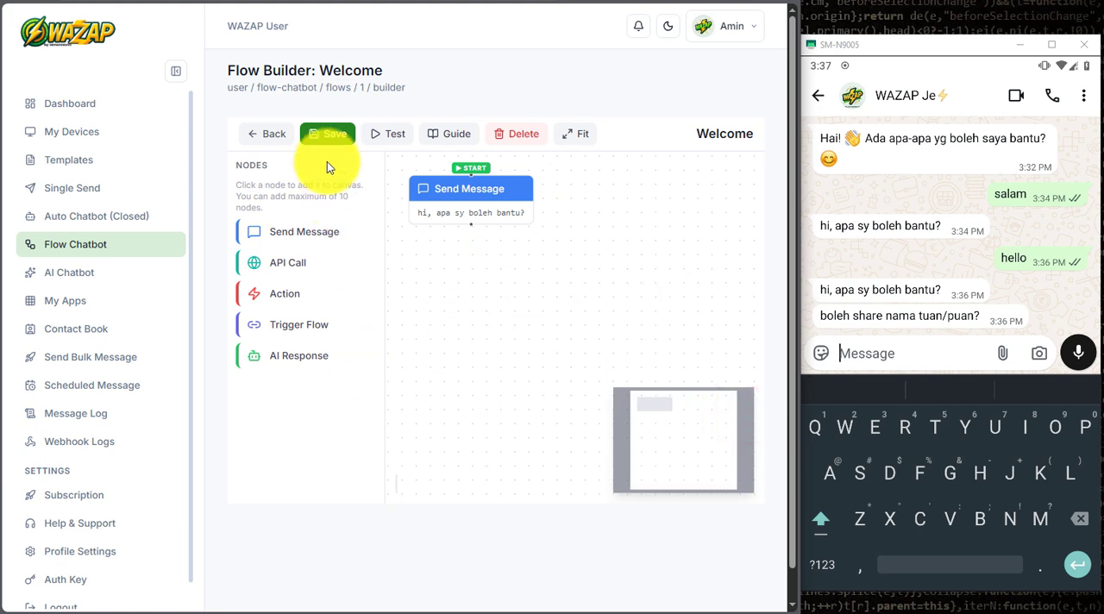
{"action": "left_click", "coordinate": [325, 135]}
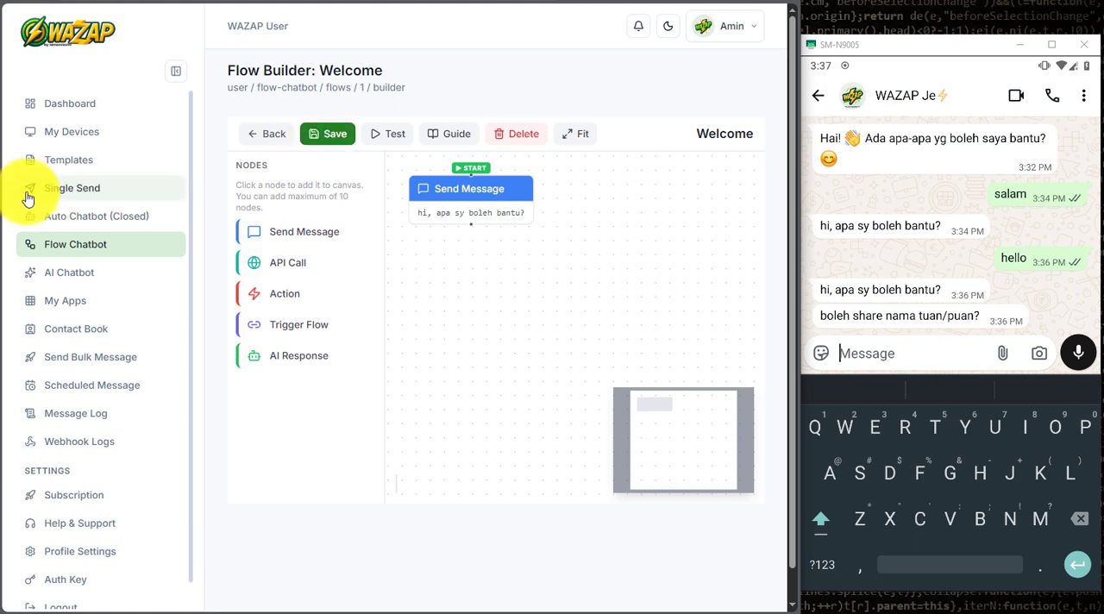
Step: Review the media1 template's settings in Templates and copy its template ID
{"action": "left_click", "coordinate": [108, 161]}
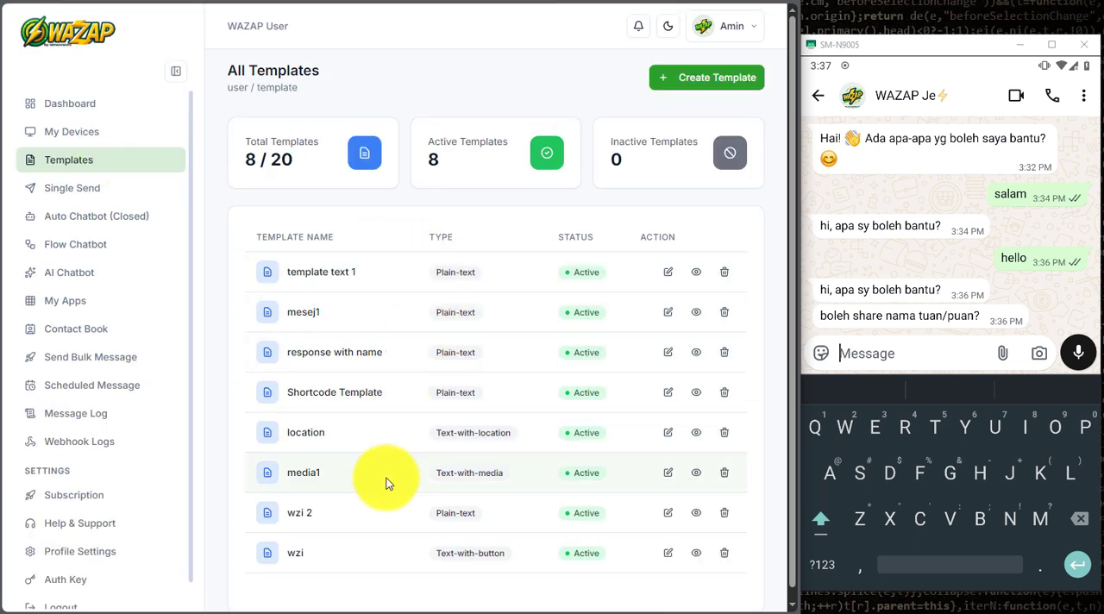
{"action": "left_click", "coordinate": [667, 475]}
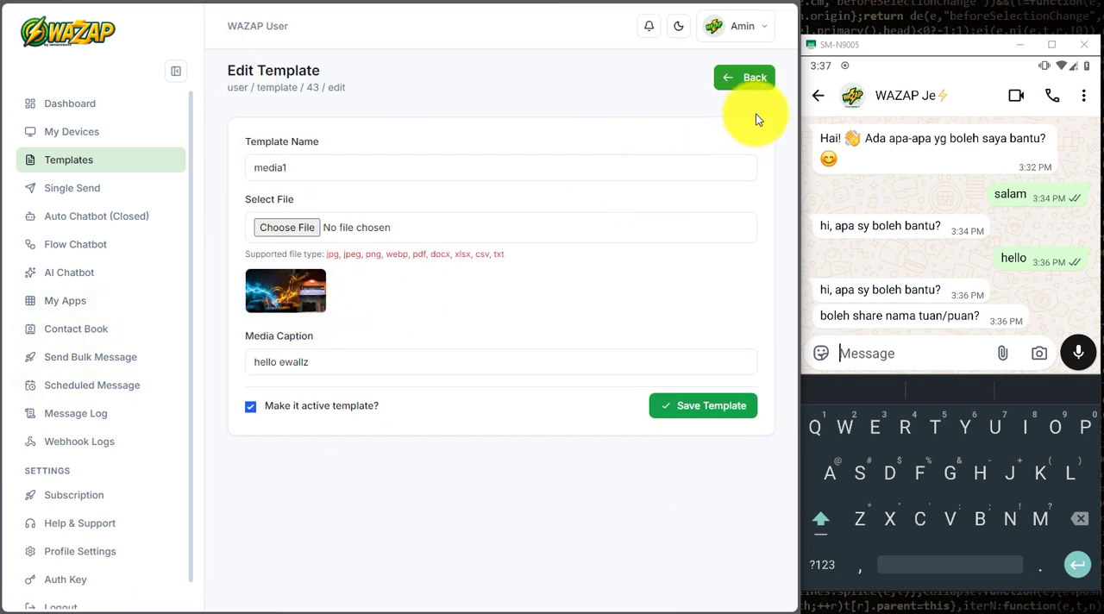
{"action": "left_click", "coordinate": [757, 84]}
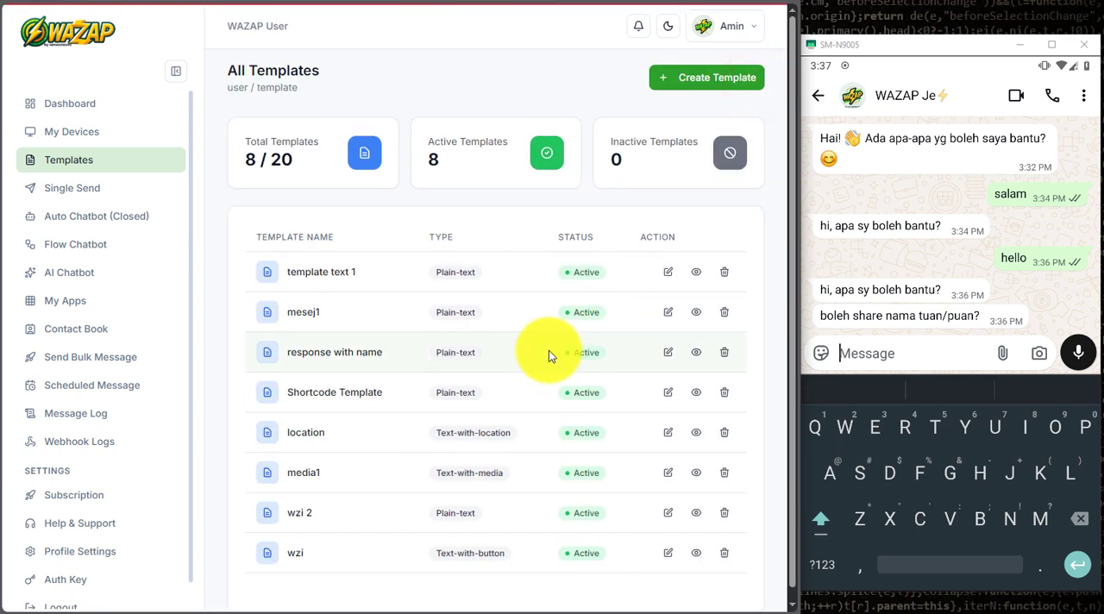
{"action": "left_click", "coordinate": [697, 477]}
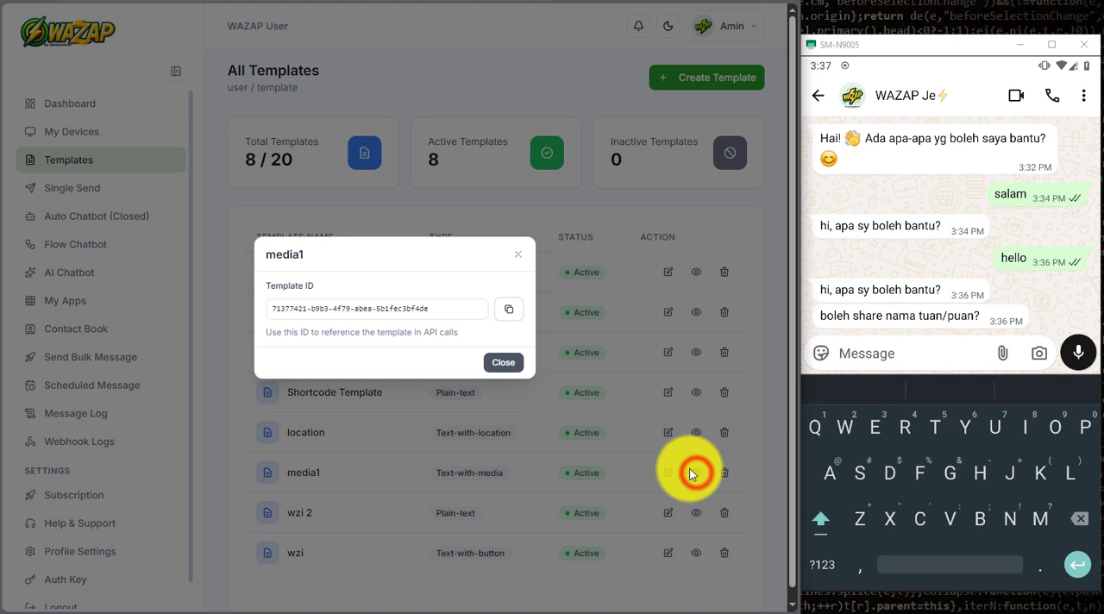
{"action": "left_click", "coordinate": [516, 310]}
{"action": "left_click", "coordinate": [503, 362]}
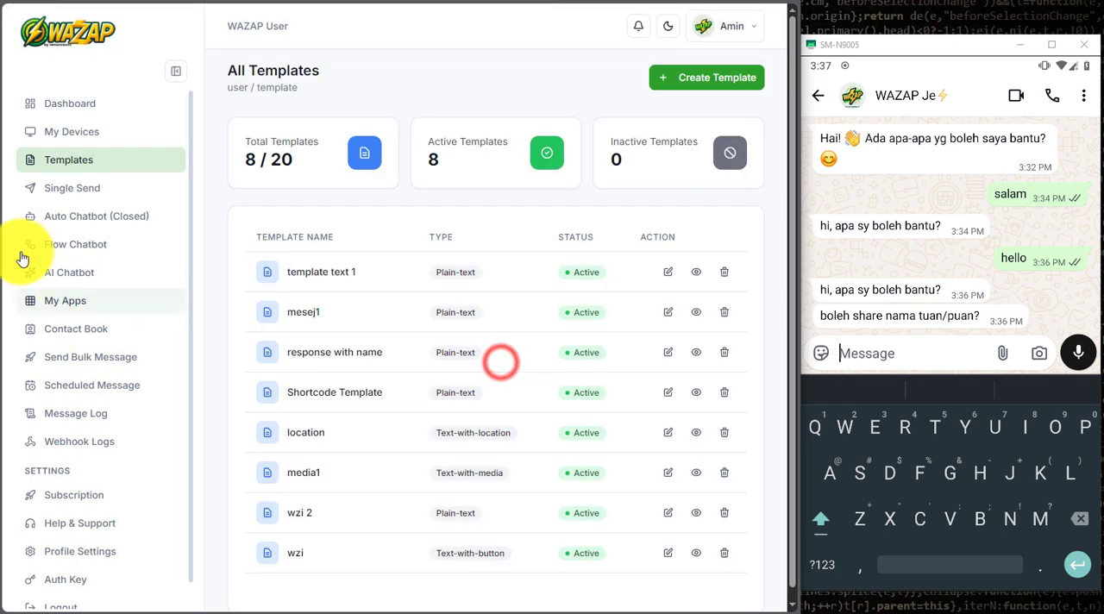
Step: Reopen the Welcome flow in the builder and add a new Send Message node below the greeting node
{"action": "left_click", "coordinate": [78, 246]}
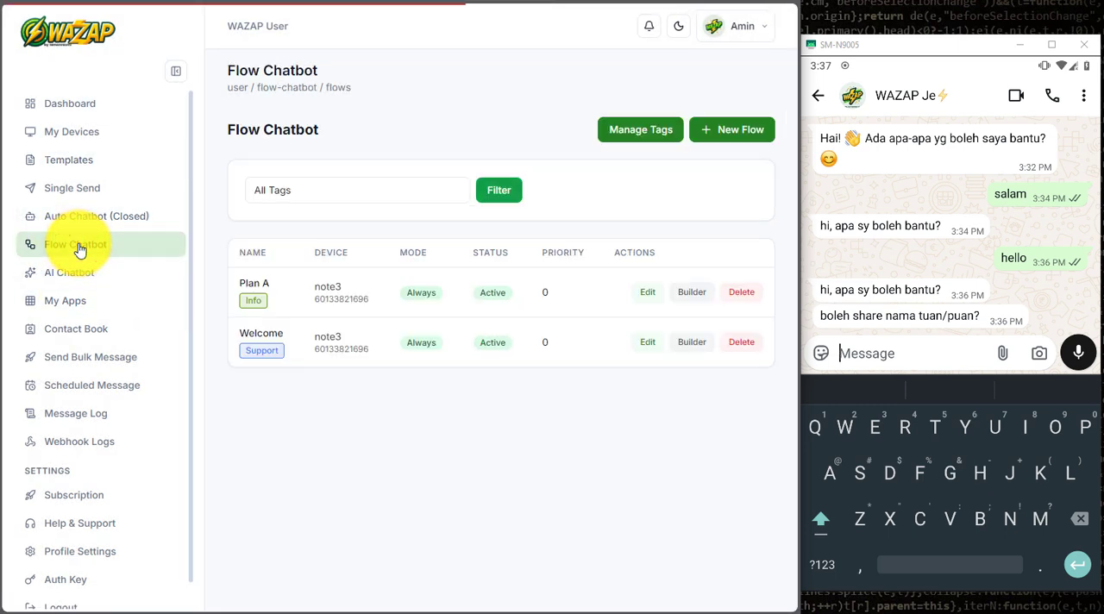
{"action": "left_click", "coordinate": [683, 343]}
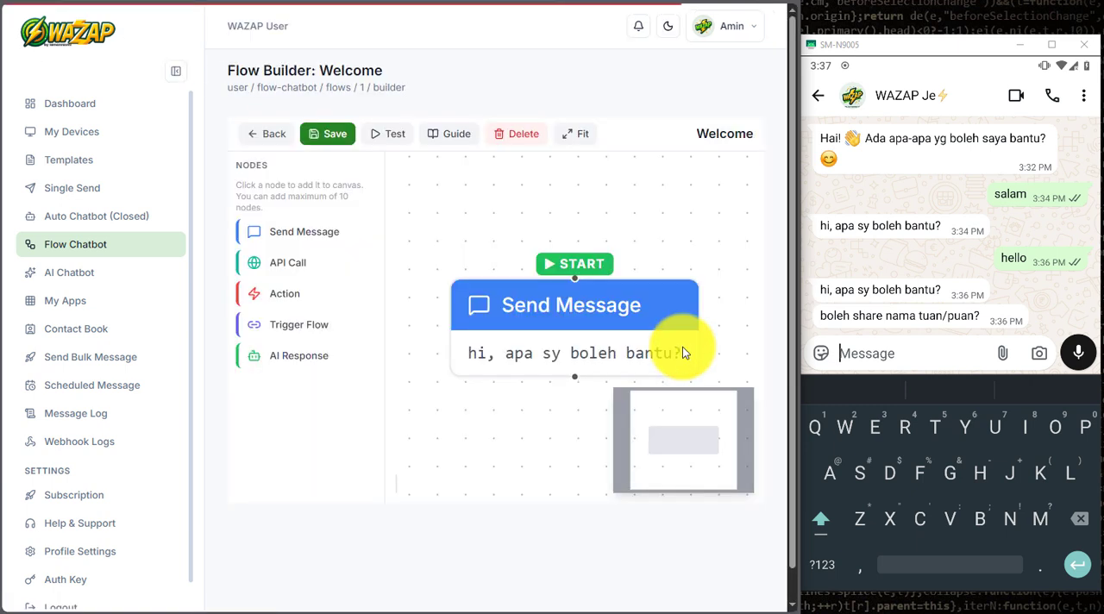
{"action": "scroll", "coordinate": [572, 345], "scroll_direction": "down", "scroll_amount": 3}
{"action": "left_click_drag", "start_coordinate": [572, 345], "coordinate": [491, 235]}
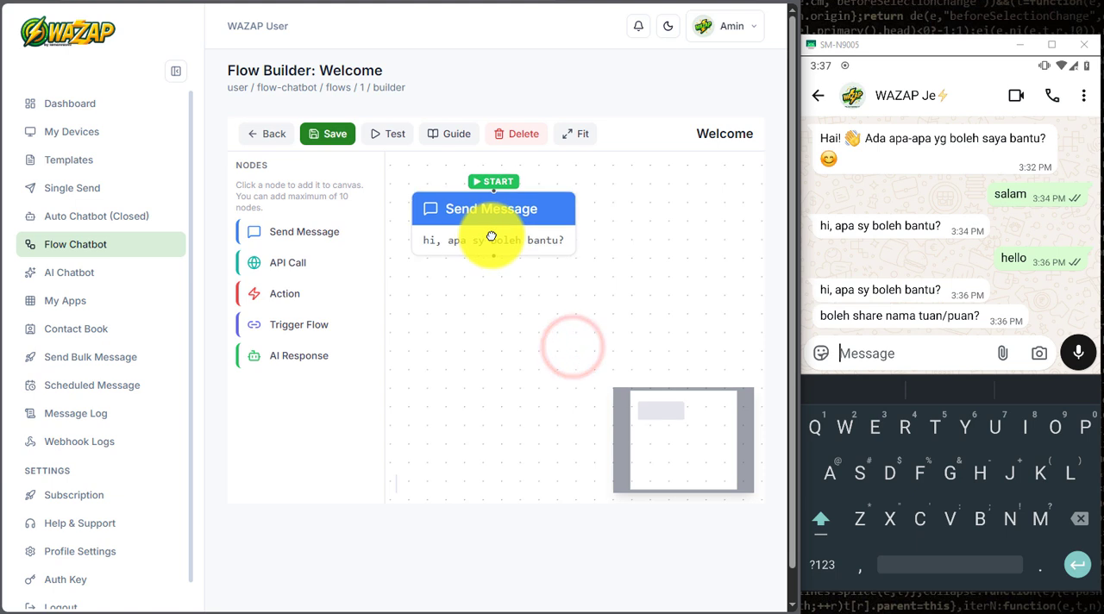
{"action": "left_click", "coordinate": [284, 233]}
{"action": "left_click_drag", "start_coordinate": [661, 298], "coordinate": [477, 358]}
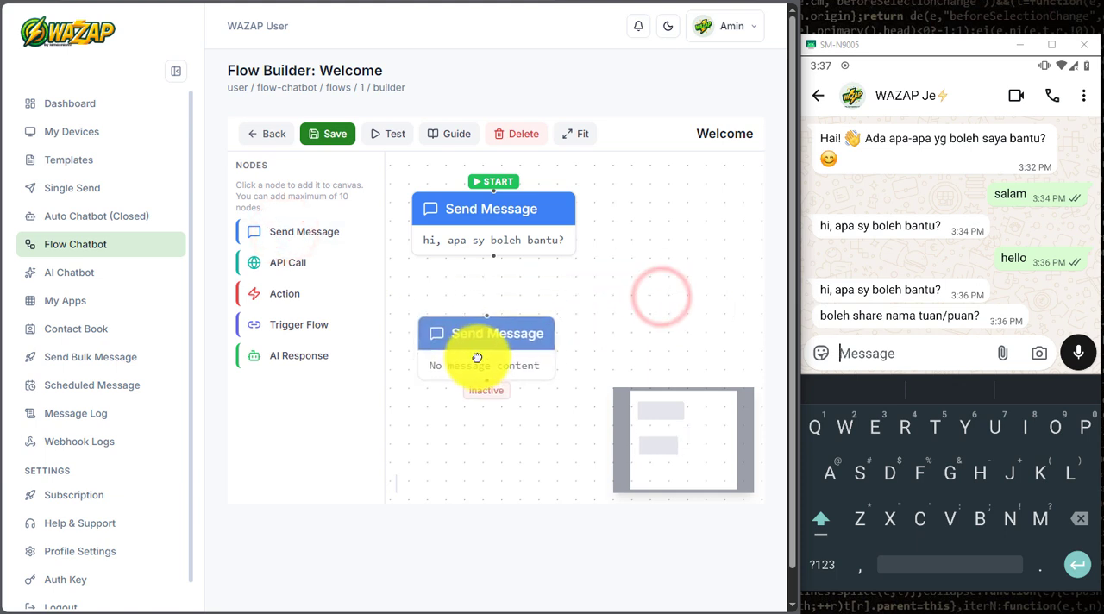
Step: Set the new Send Message node's reply type to Template, paste the copied media1 template ID, and save the node settings
{"action": "left_click", "coordinate": [483, 337]}
{"action": "left_click", "coordinate": [587, 278]}
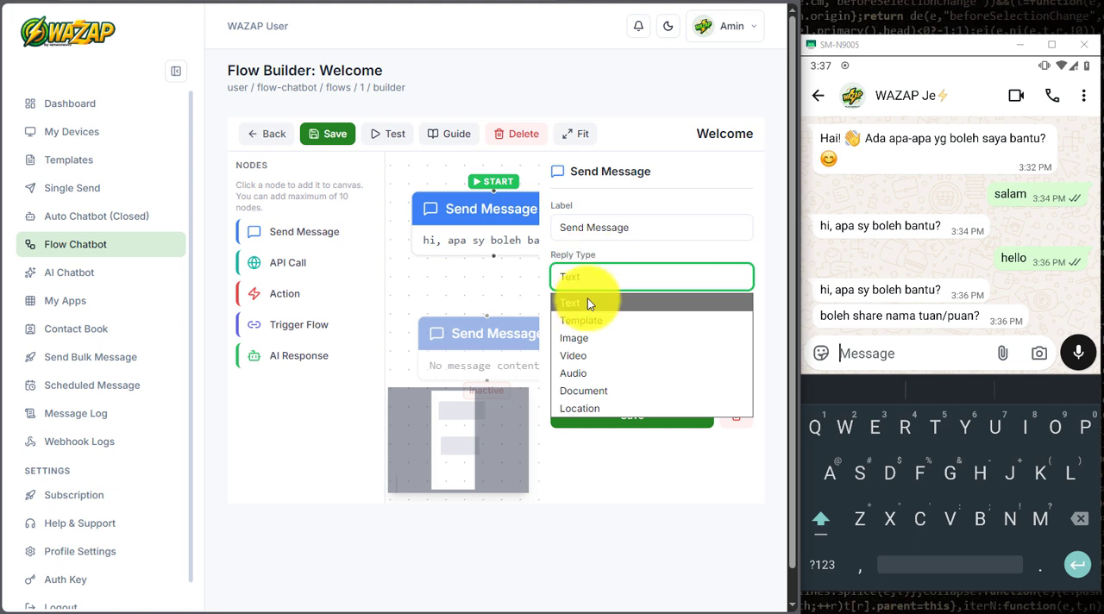
{"action": "left_click", "coordinate": [590, 320]}
{"action": "right_click", "coordinate": [594, 331]}
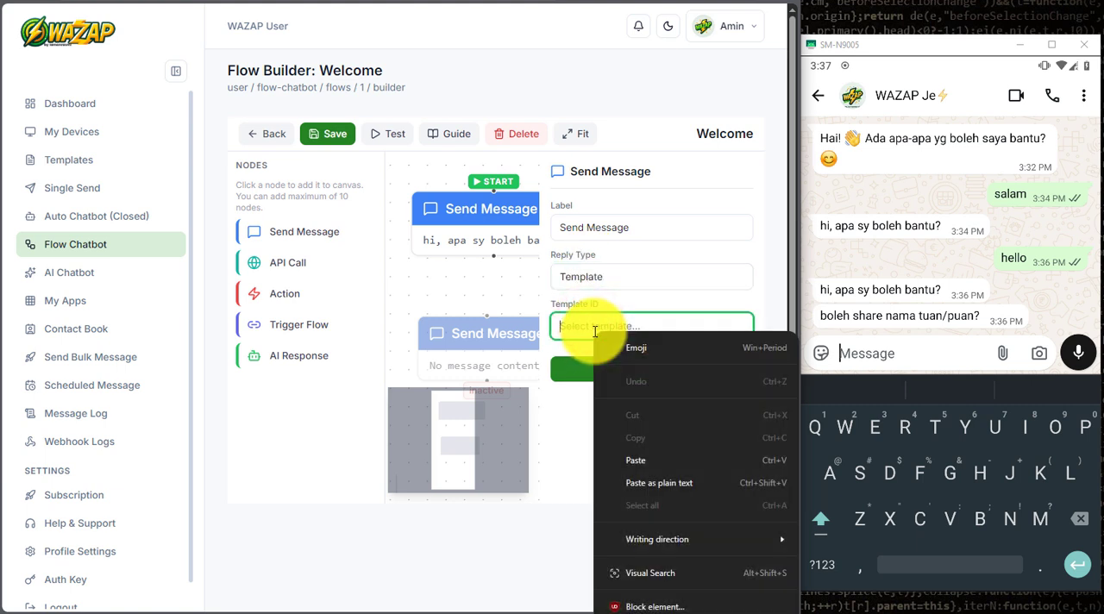
{"action": "left_click", "coordinate": [612, 457]}
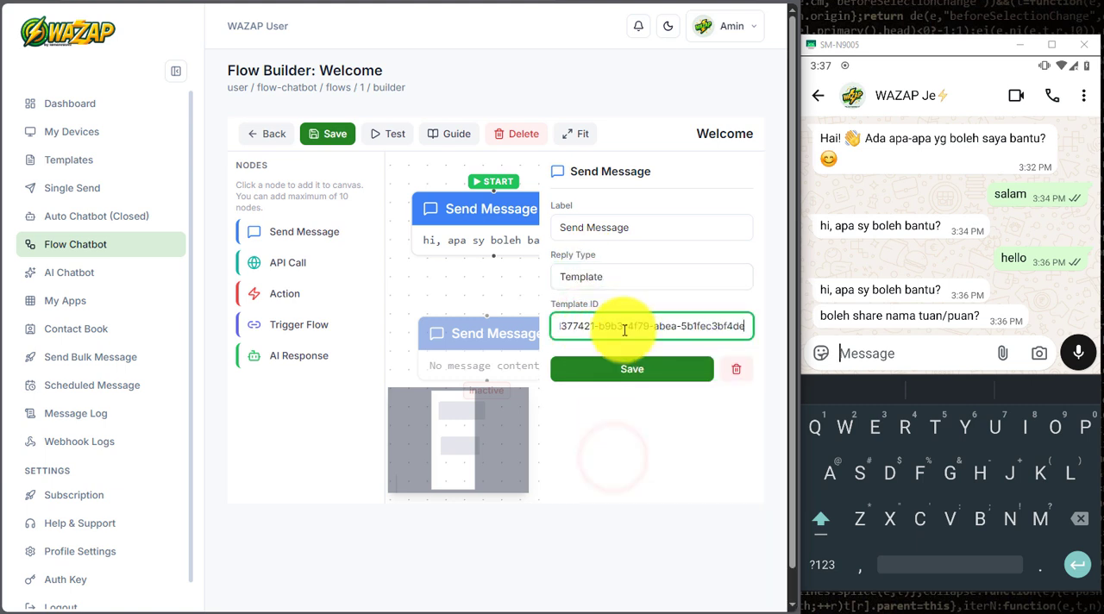
{"action": "left_click", "coordinate": [624, 371]}
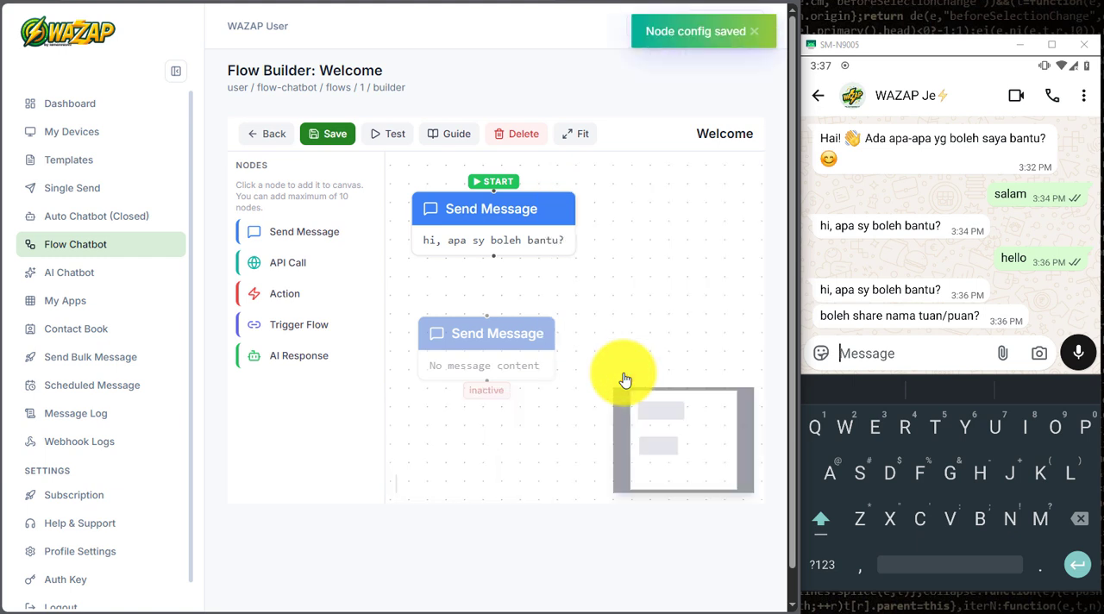
Step: Add an Action node and arrange it between the greeting node and the template Send Message node
{"action": "left_click_drag", "start_coordinate": [491, 345], "coordinate": [542, 374]}
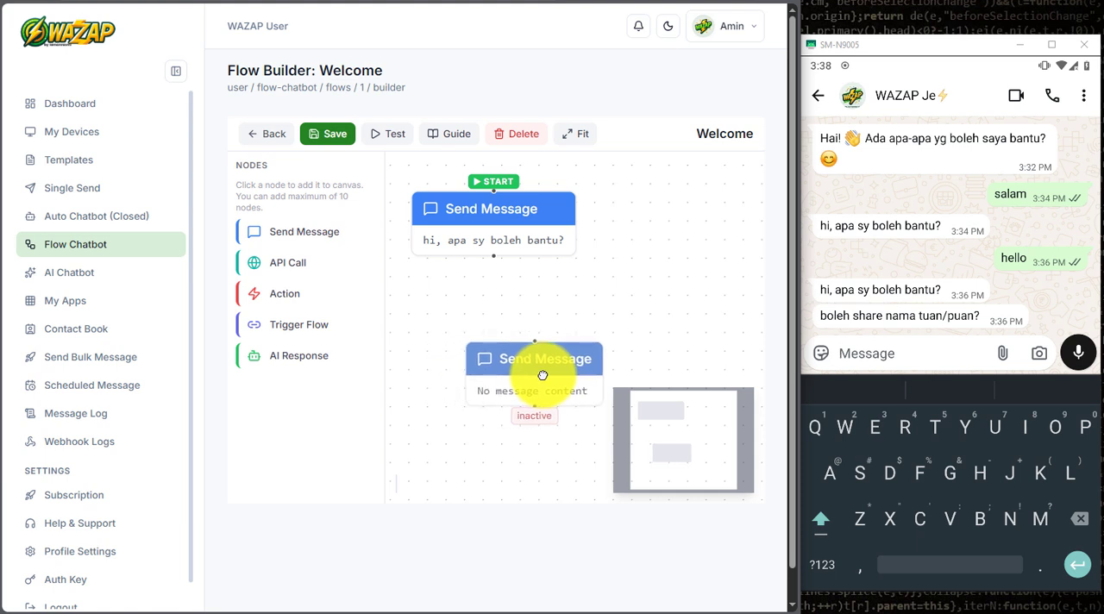
{"action": "left_click", "coordinate": [287, 294]}
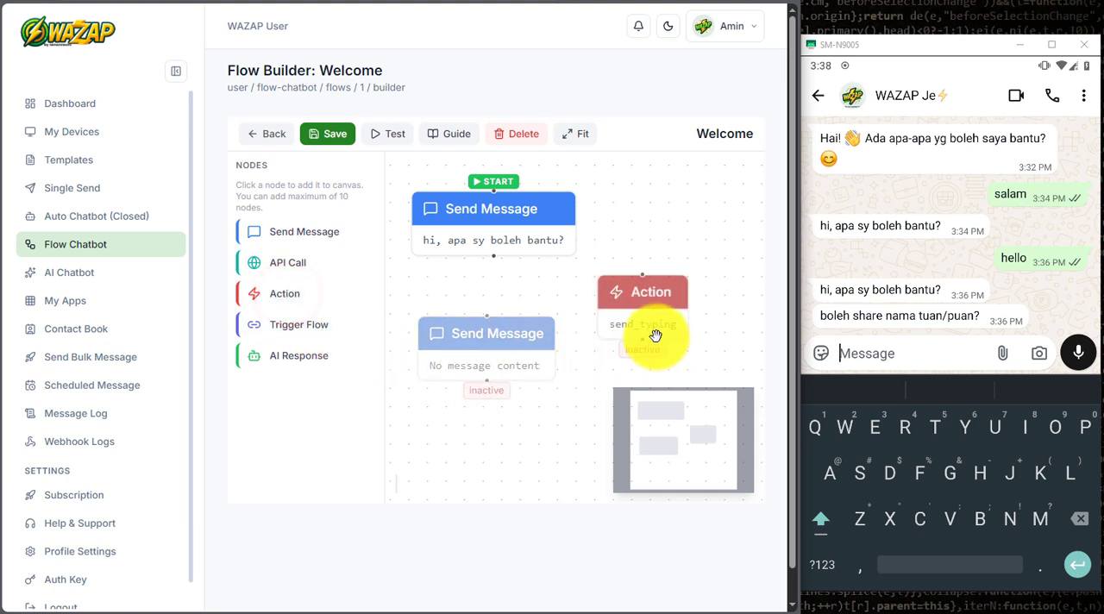
{"action": "left_click_drag", "start_coordinate": [493, 345], "coordinate": [555, 388]}
{"action": "left_click_drag", "start_coordinate": [633, 310], "coordinate": [432, 322]}
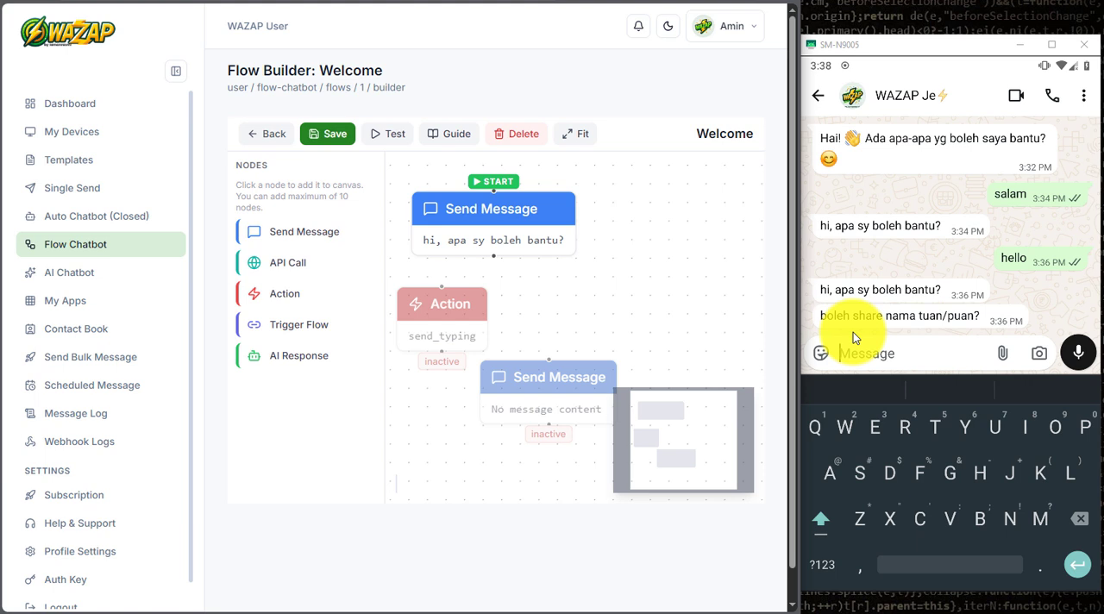
{"action": "left_click_drag", "start_coordinate": [544, 388], "coordinate": [564, 433]}
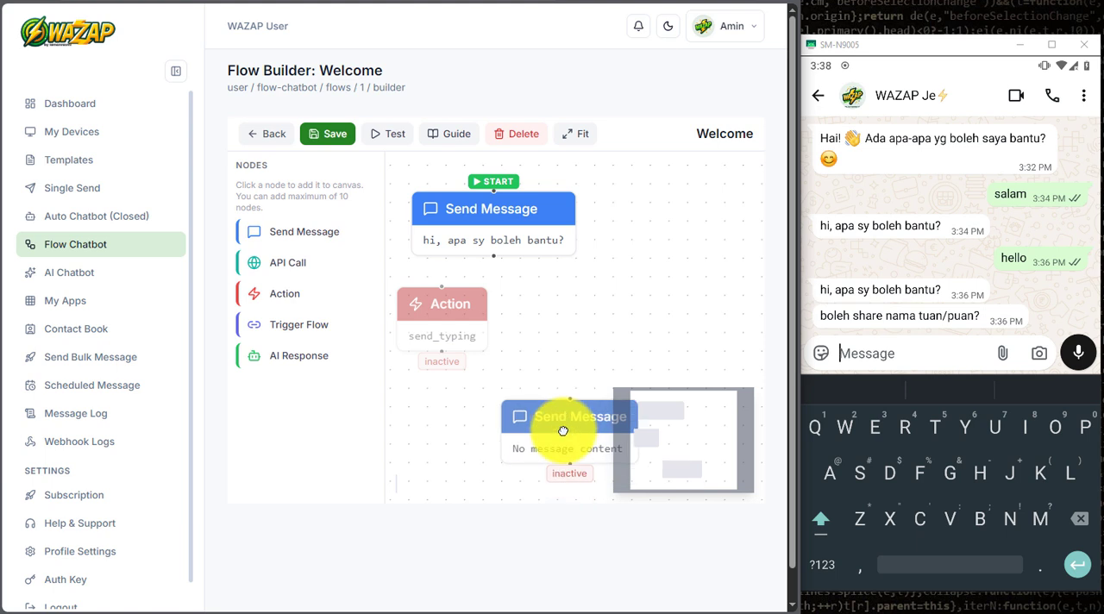
{"action": "left_click_drag", "start_coordinate": [449, 307], "coordinate": [468, 318]}
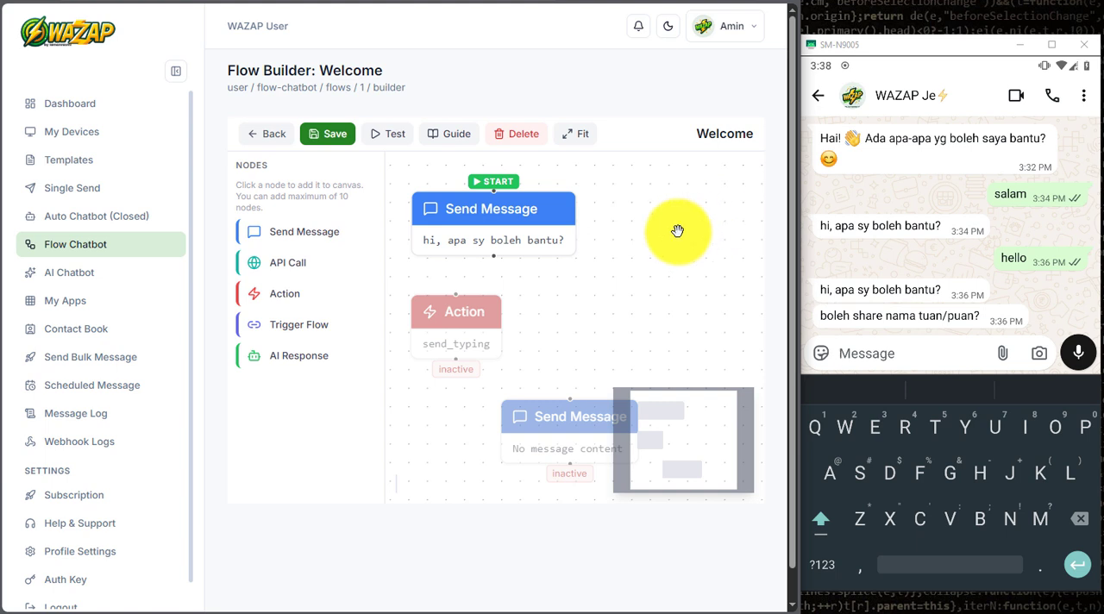
{"action": "scroll", "coordinate": [672, 230], "scroll_direction": "down", "scroll_amount": 3}
{"action": "left_click_drag", "start_coordinate": [673, 269], "coordinate": [586, 239]}
{"action": "left_click_drag", "start_coordinate": [482, 348], "coordinate": [449, 382]}
{"action": "left_click_drag", "start_coordinate": [459, 264], "coordinate": [485, 267]}
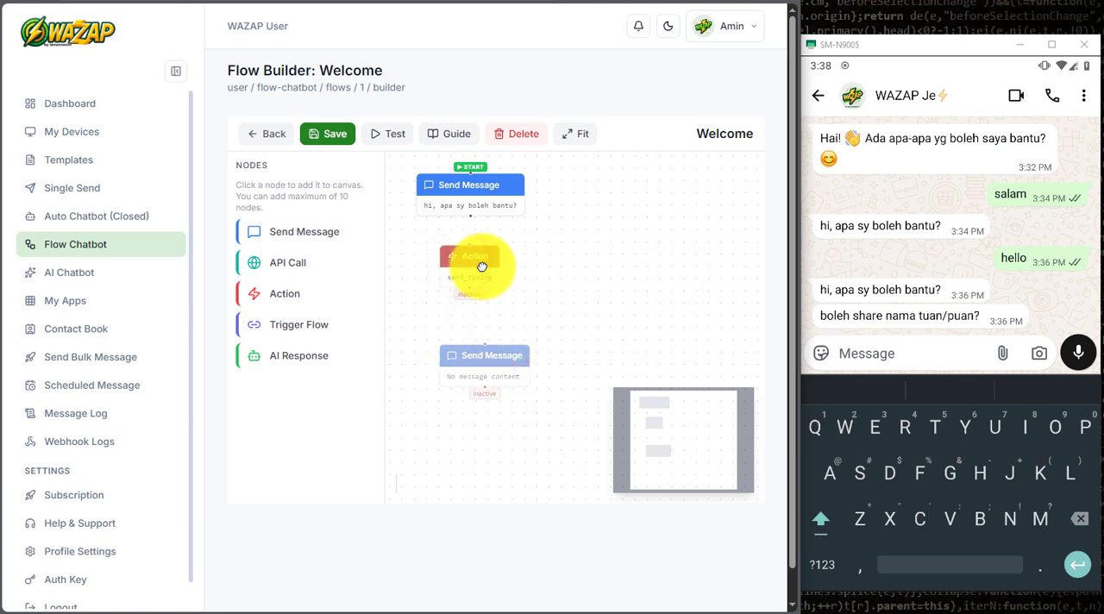
Step: Connect the greeting node to the Action node and the Action node to the template Send Message node, and save the flow
{"action": "left_click_drag", "start_coordinate": [469, 215], "coordinate": [499, 272]}
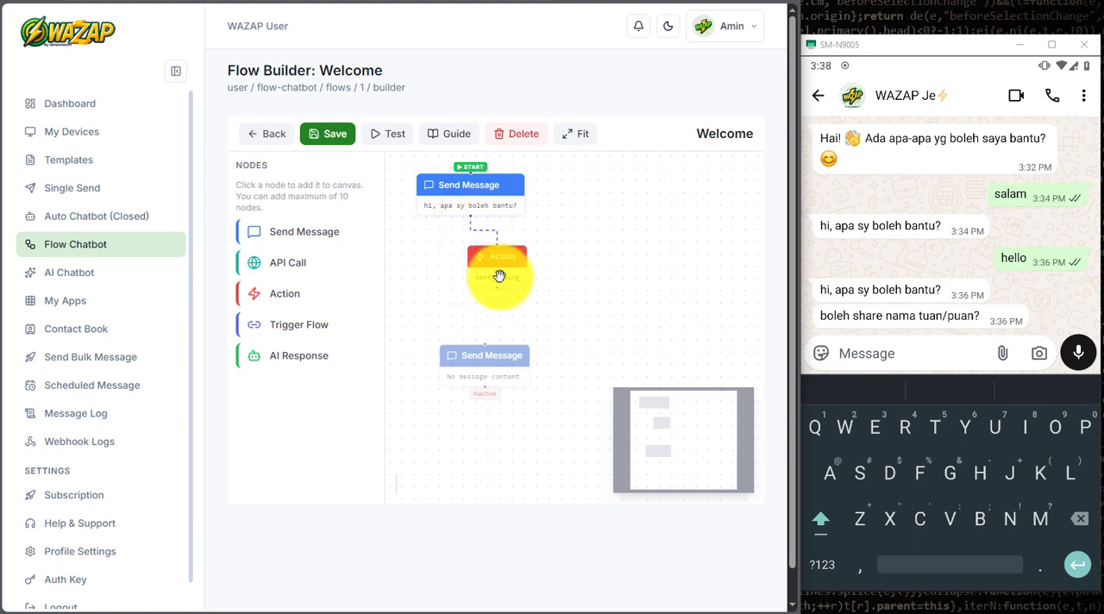
{"action": "left_click_drag", "start_coordinate": [488, 364], "coordinate": [534, 335]}
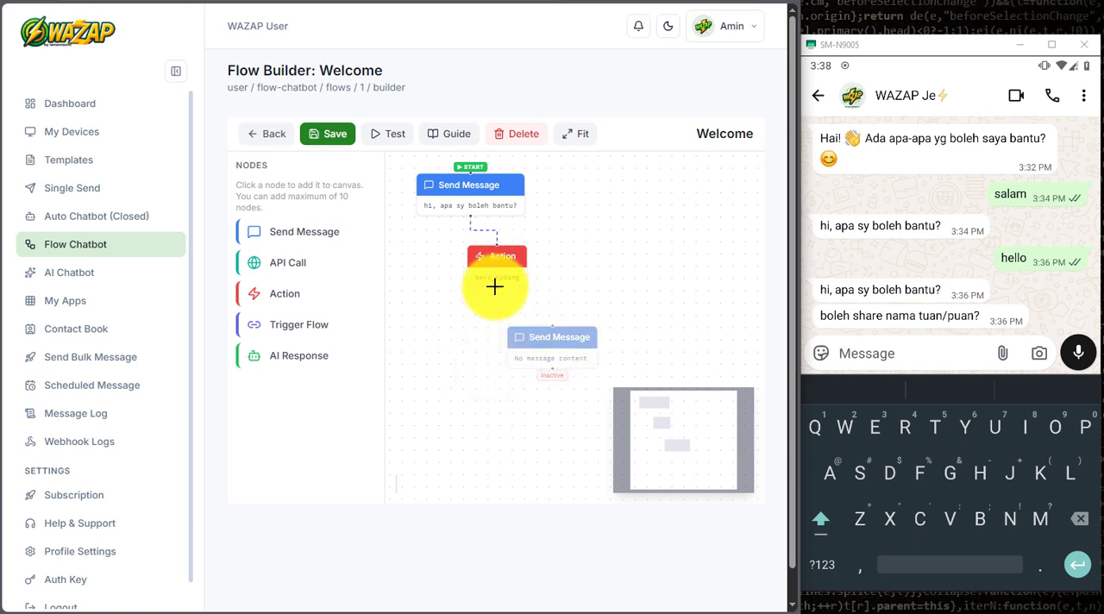
{"action": "left_click_drag", "start_coordinate": [542, 306], "coordinate": [562, 333]}
{"action": "left_click", "coordinate": [593, 288]}
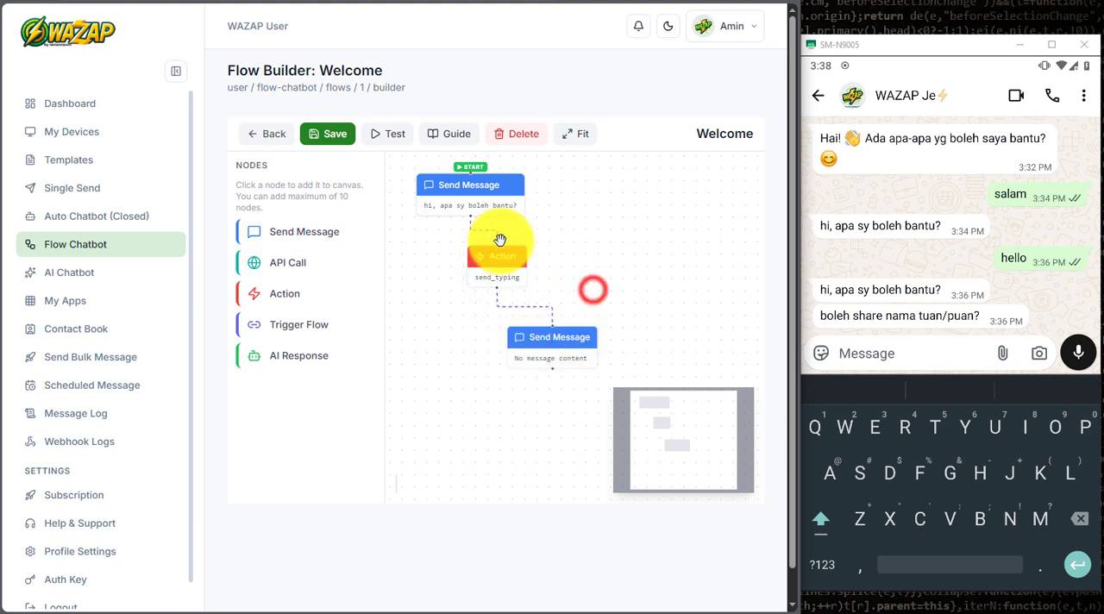
{"action": "left_click", "coordinate": [332, 141]}
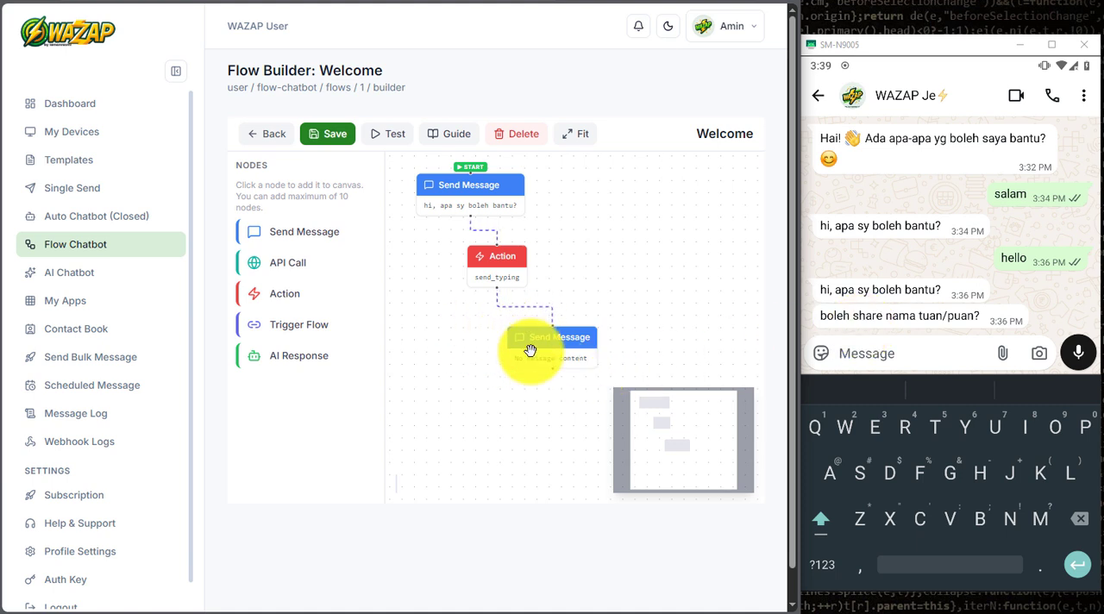
Step: Test the updated Welcome flow by sending "hi" to the WAZAP Je chat in WhatsApp
{"action": "left_click", "coordinate": [903, 351]}
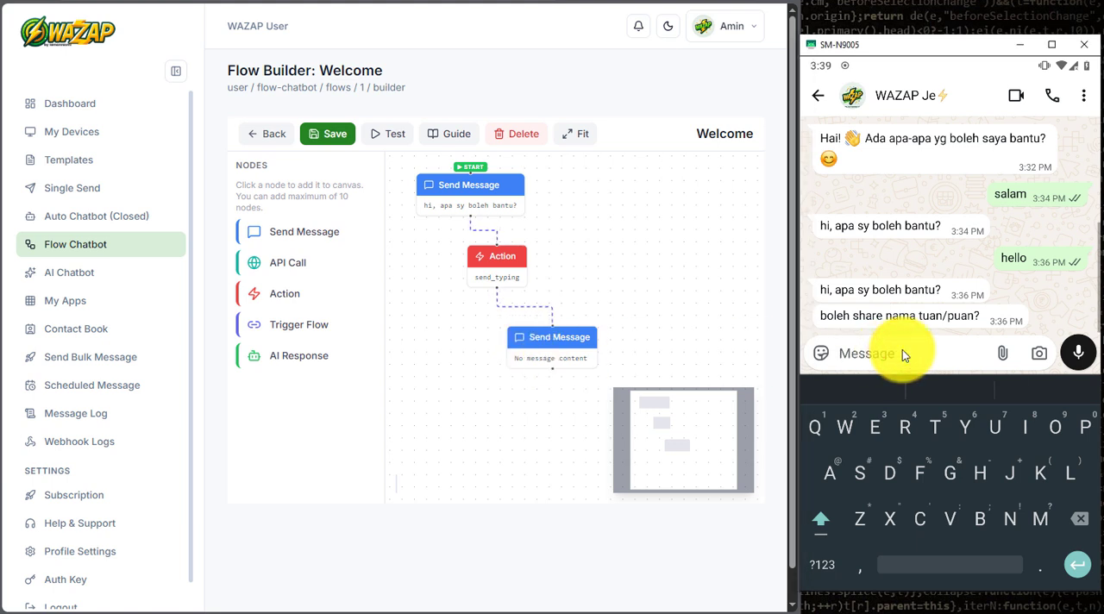
{"action": "type", "text": "hi"}
{"action": "left_click", "coordinate": [1077, 352]}
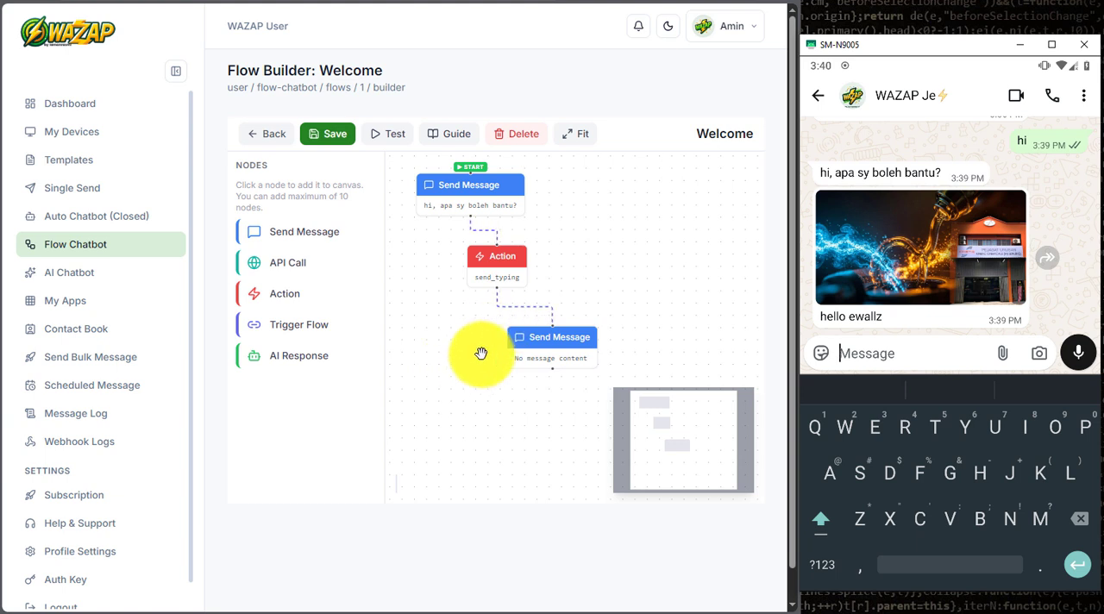
Step: Add an API Call node and place it on the canvas beside the Action node
{"action": "left_click", "coordinate": [443, 348]}
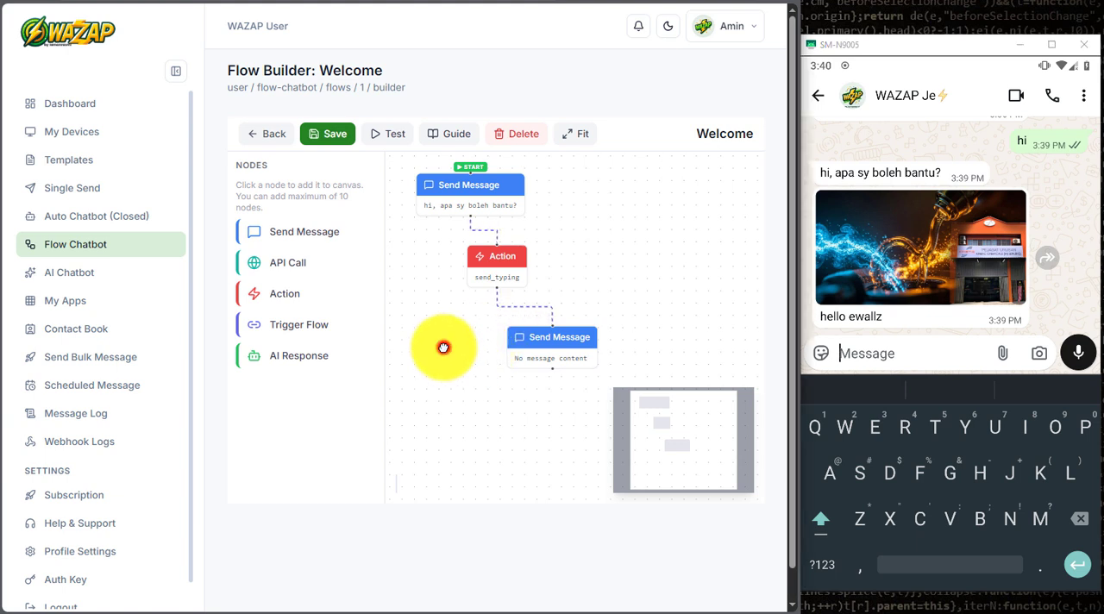
{"action": "left_click", "coordinate": [285, 263]}
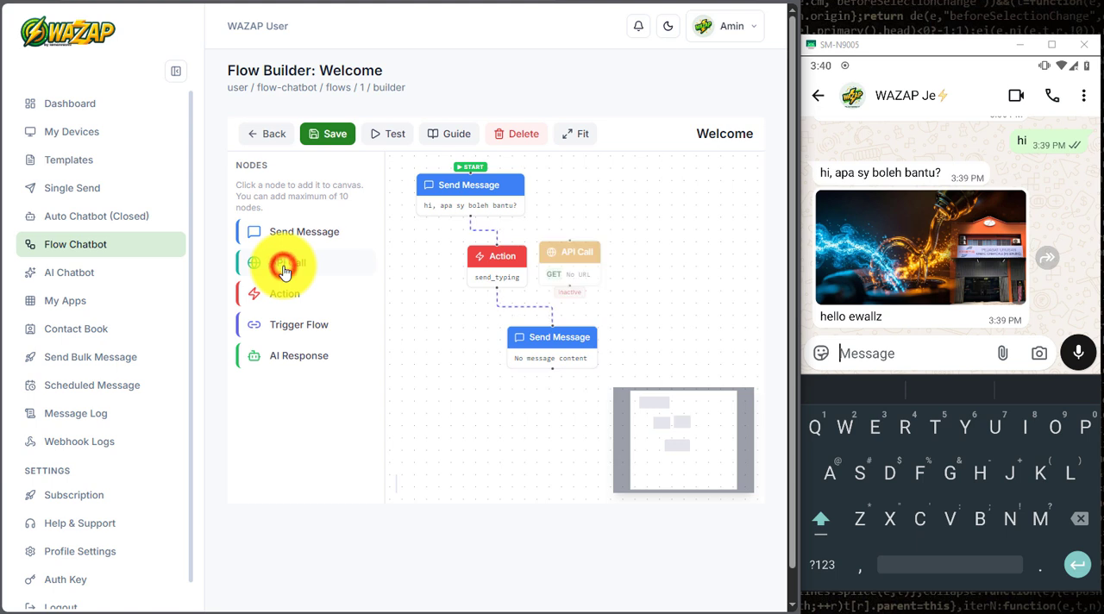
{"action": "left_click_drag", "start_coordinate": [578, 260], "coordinate": [616, 219]}
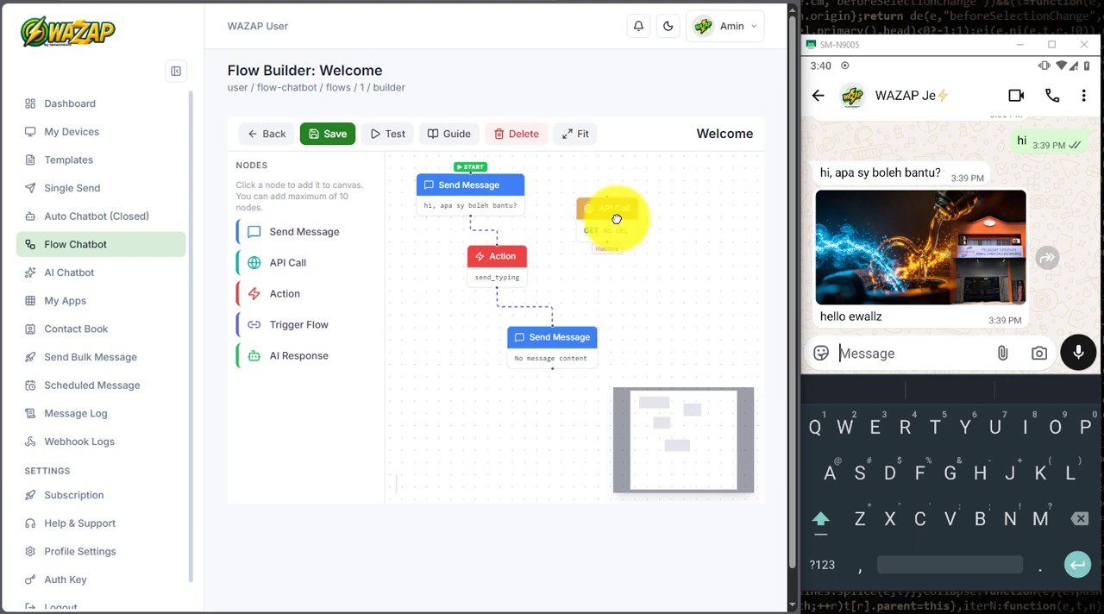
{"action": "left_click_drag", "start_coordinate": [617, 219], "coordinate": [616, 245]}
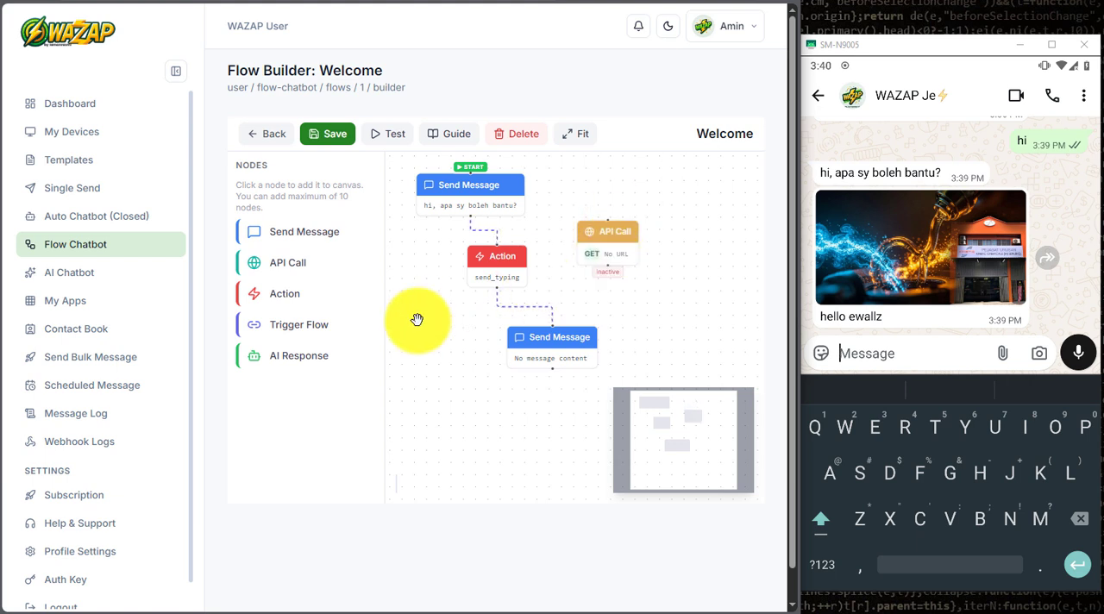
Step: Examine the action types available for the Action node, keeping Send Typing Indicator
{"action": "left_click", "coordinate": [509, 275]}
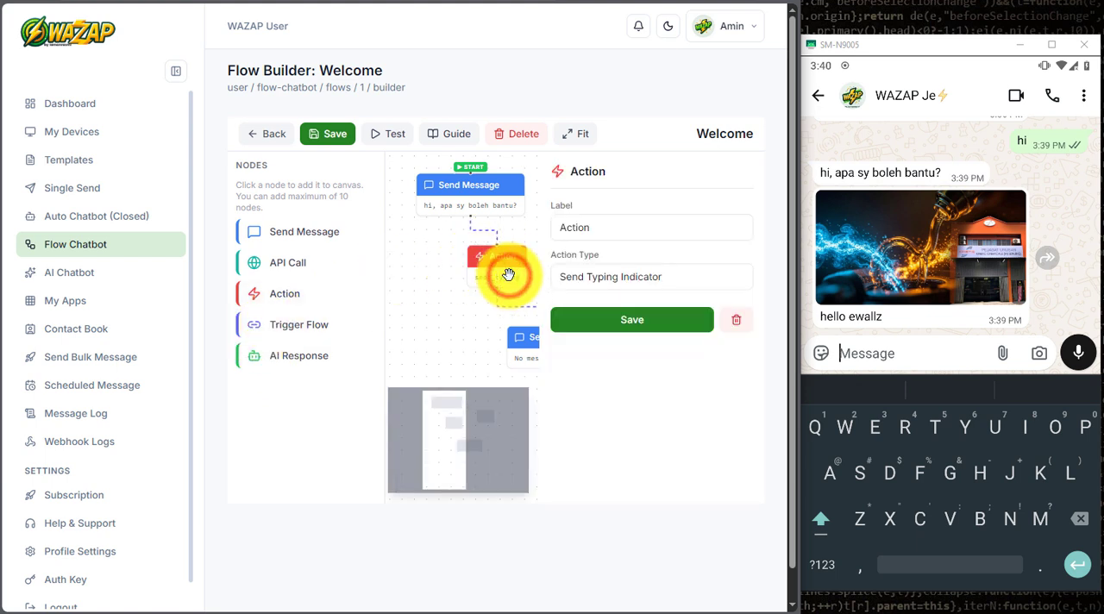
{"action": "left_click", "coordinate": [643, 280]}
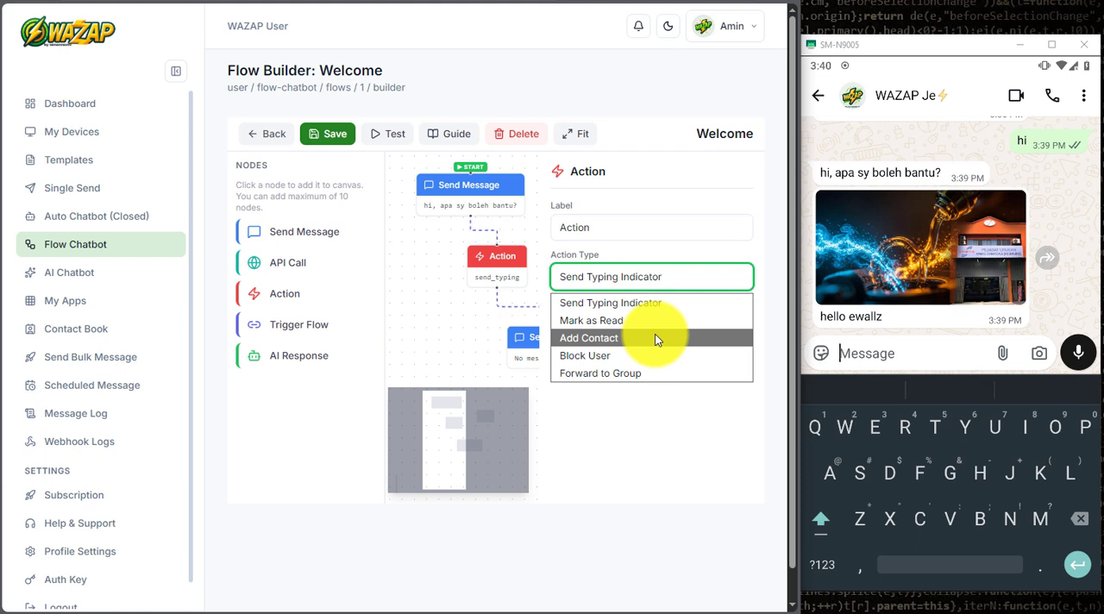
{"action": "left_click", "coordinate": [629, 278]}
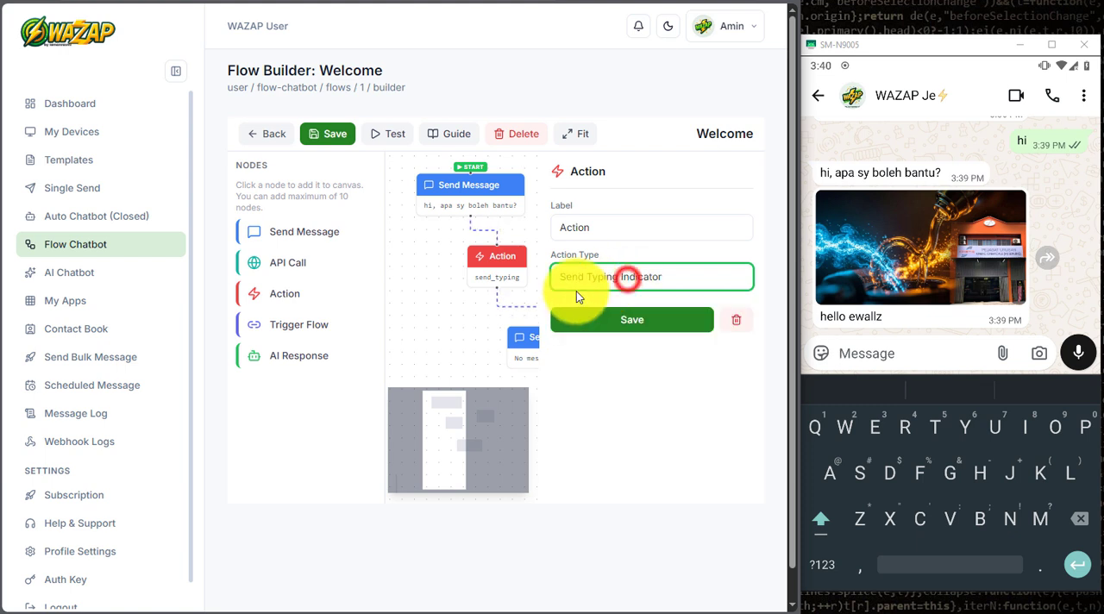
{"action": "left_click", "coordinate": [427, 342]}
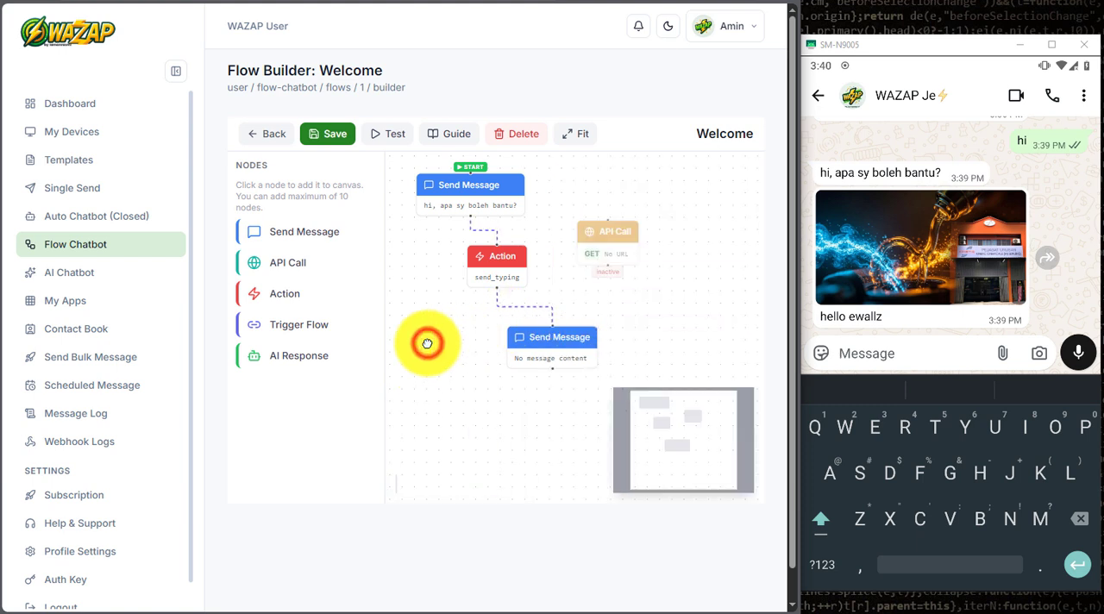
Step: Add a Trigger Flow node below the template Send Message node, set its target flow to Plan A, and save its settings
{"action": "left_click", "coordinate": [280, 326]}
{"action": "left_click_drag", "start_coordinate": [582, 286], "coordinate": [528, 412]}
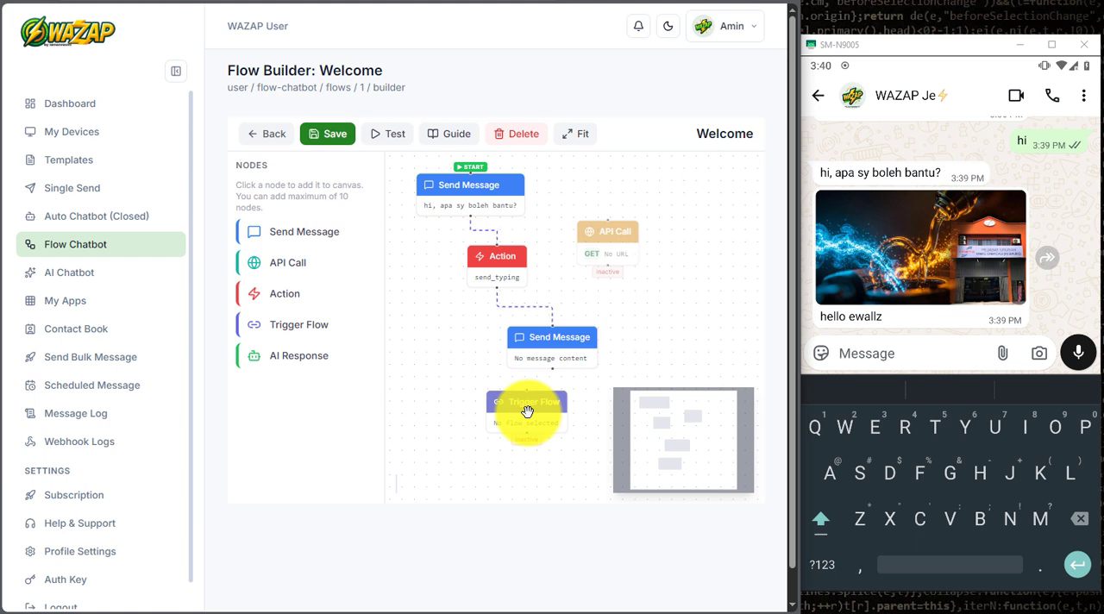
{"action": "left_click_drag", "start_coordinate": [528, 412], "coordinate": [528, 413]}
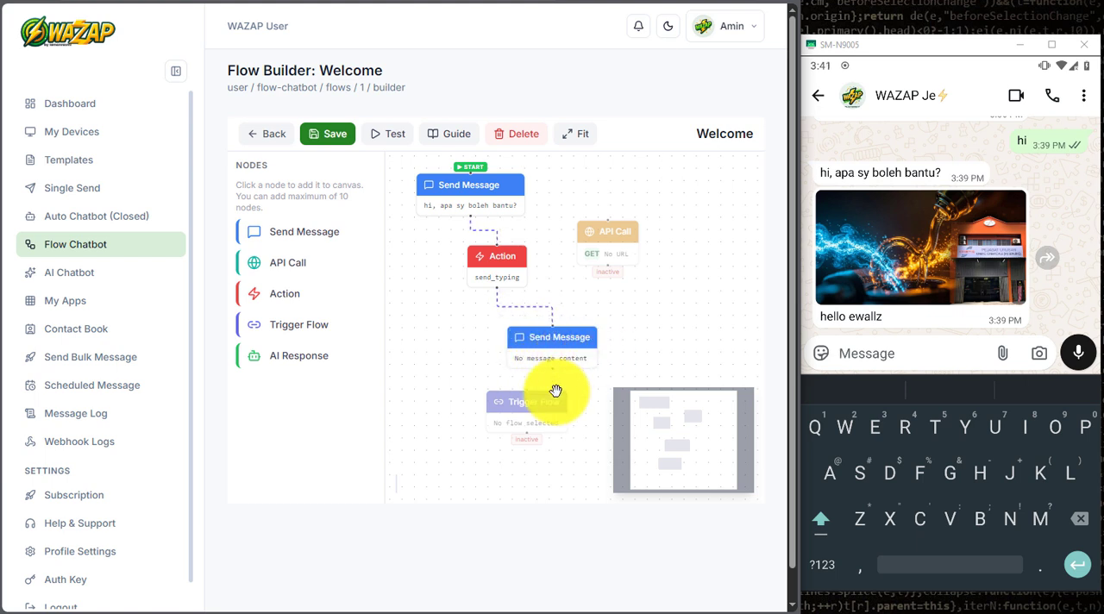
{"action": "left_click", "coordinate": [538, 413]}
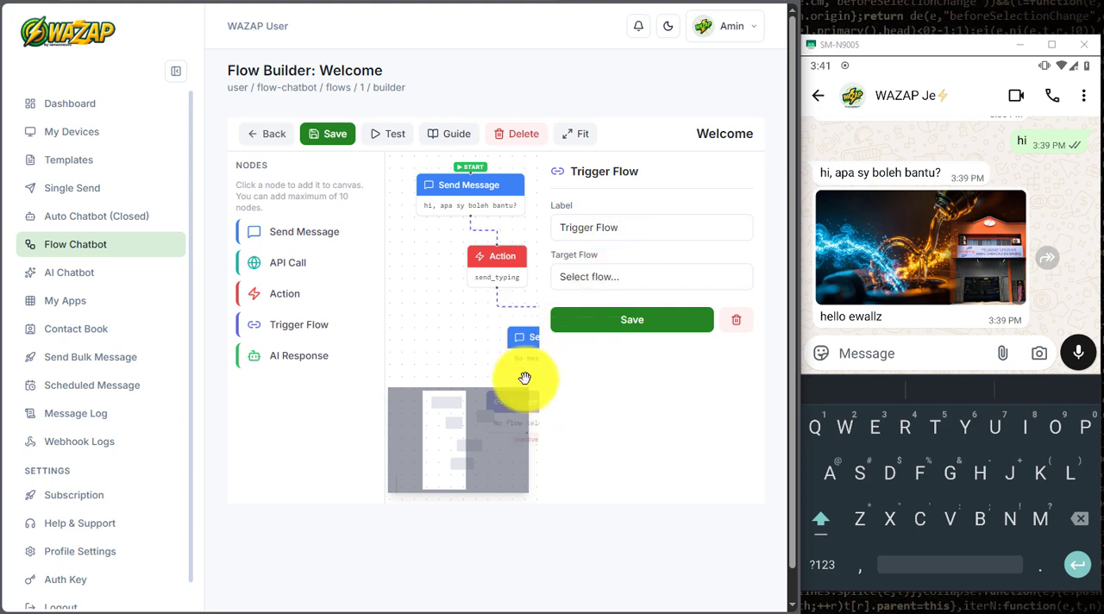
{"action": "left_click", "coordinate": [591, 278]}
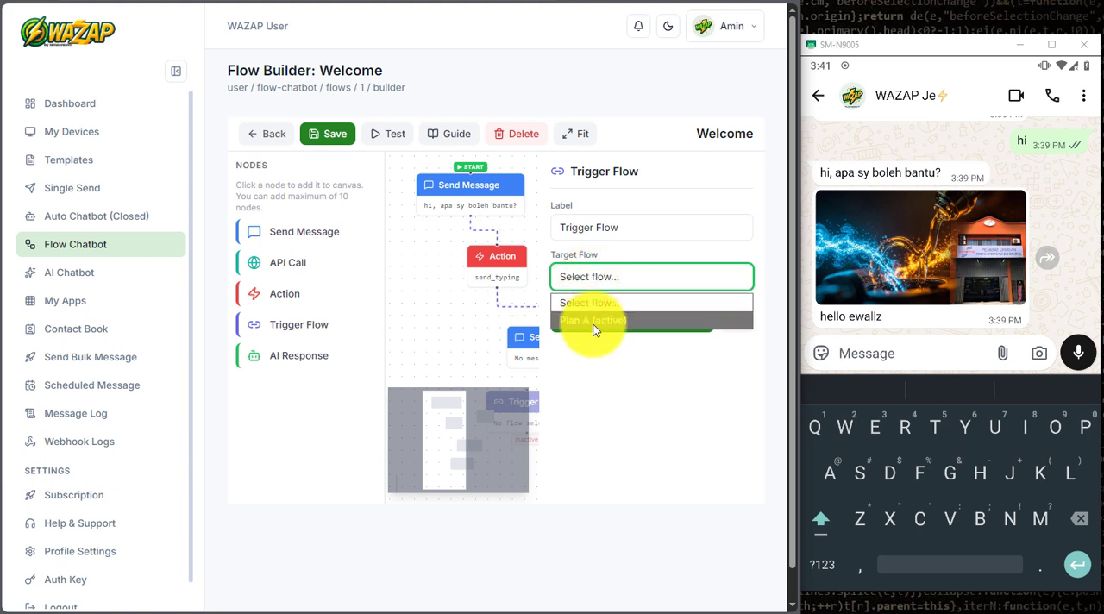
{"action": "left_click", "coordinate": [571, 323]}
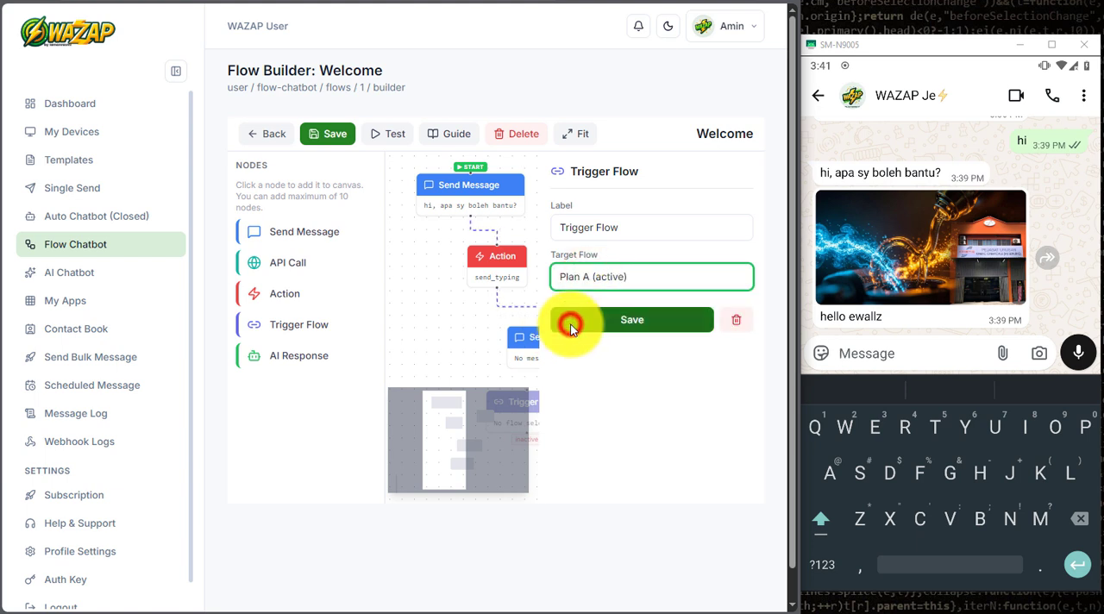
{"action": "left_click", "coordinate": [664, 320]}
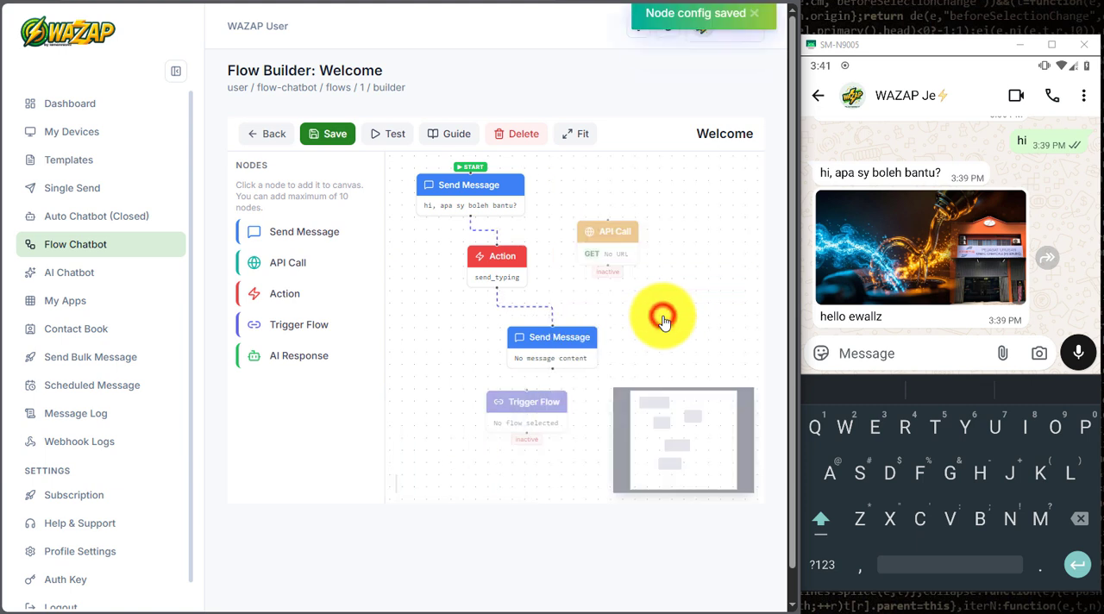
Step: Delete the Trigger Flow node from the Welcome flow
{"action": "left_click_drag", "start_coordinate": [543, 423], "coordinate": [521, 437]}
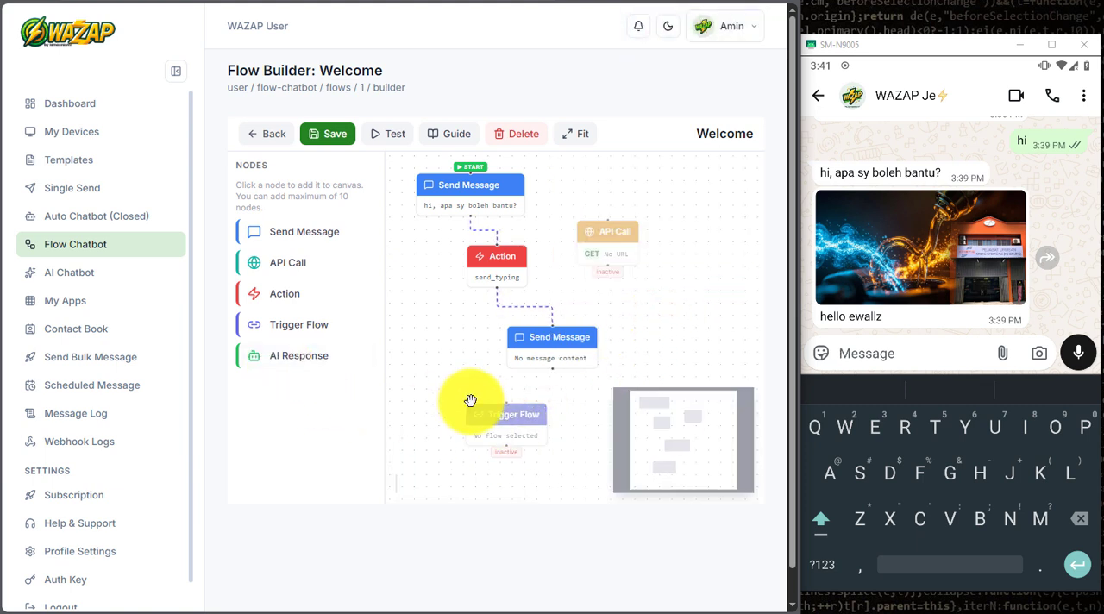
{"action": "left_click", "coordinate": [506, 427]}
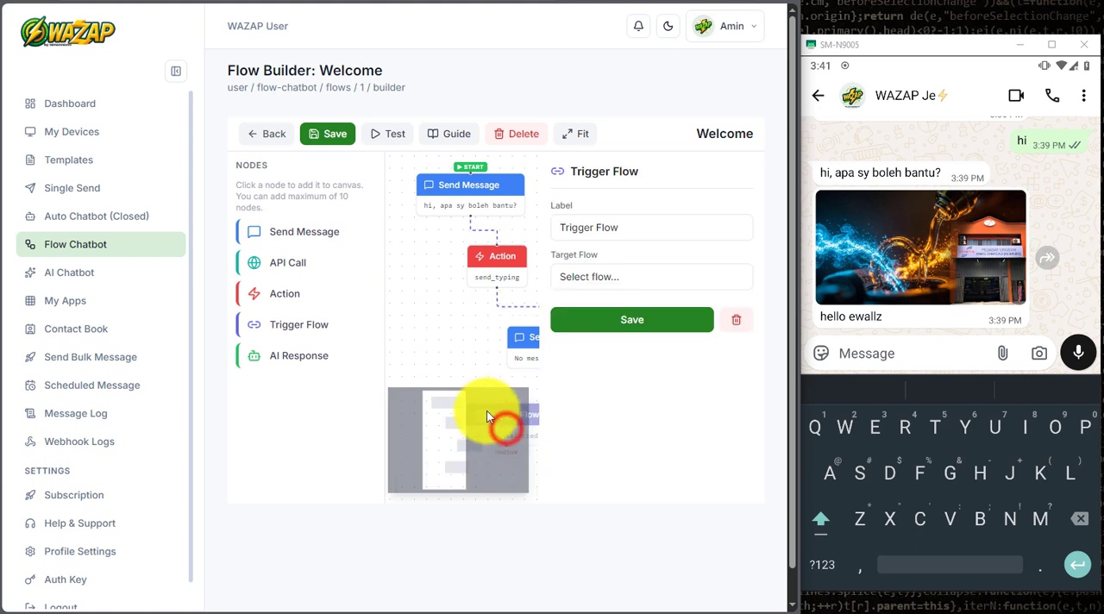
{"action": "left_click", "coordinate": [514, 135]}
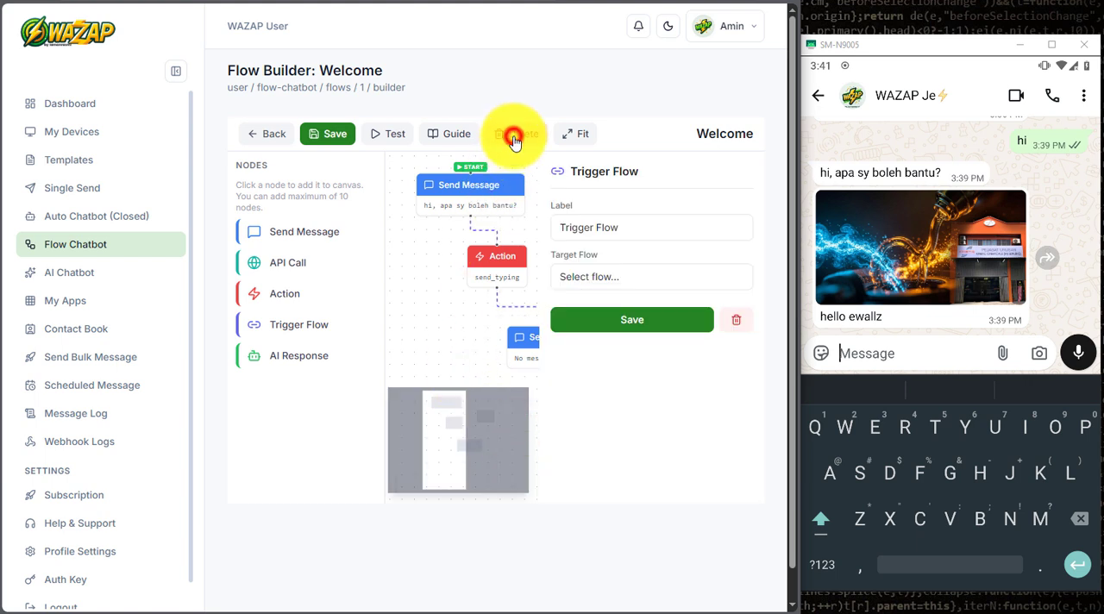
{"action": "left_click", "coordinate": [459, 345]}
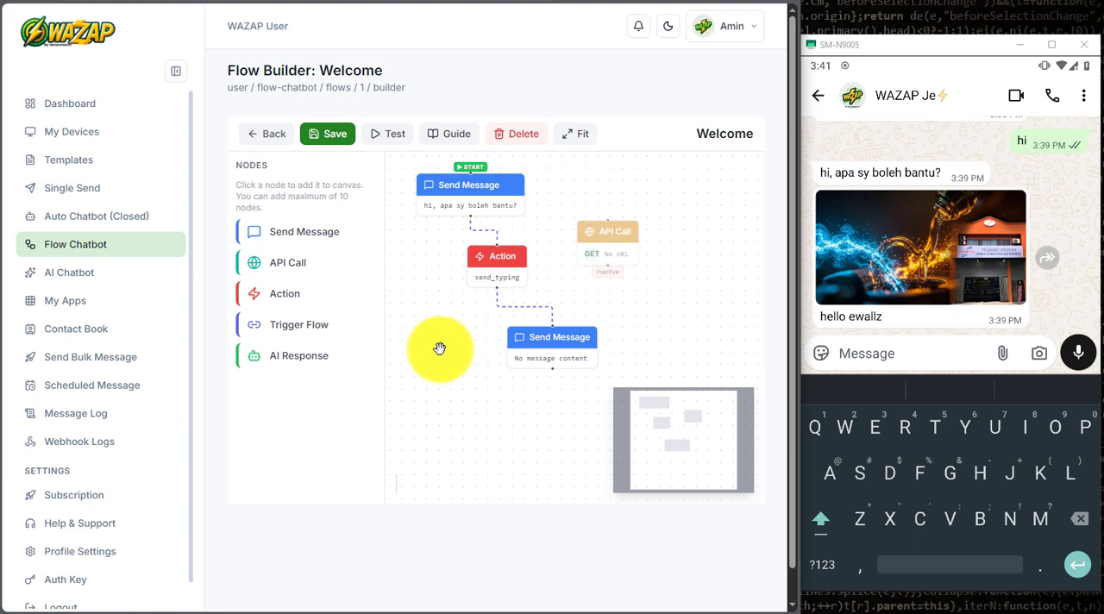
Step: Add an AI Response node and place it below the template Send Message node
{"action": "left_click", "coordinate": [295, 362]}
{"action": "left_click_drag", "start_coordinate": [568, 272], "coordinate": [474, 402]}
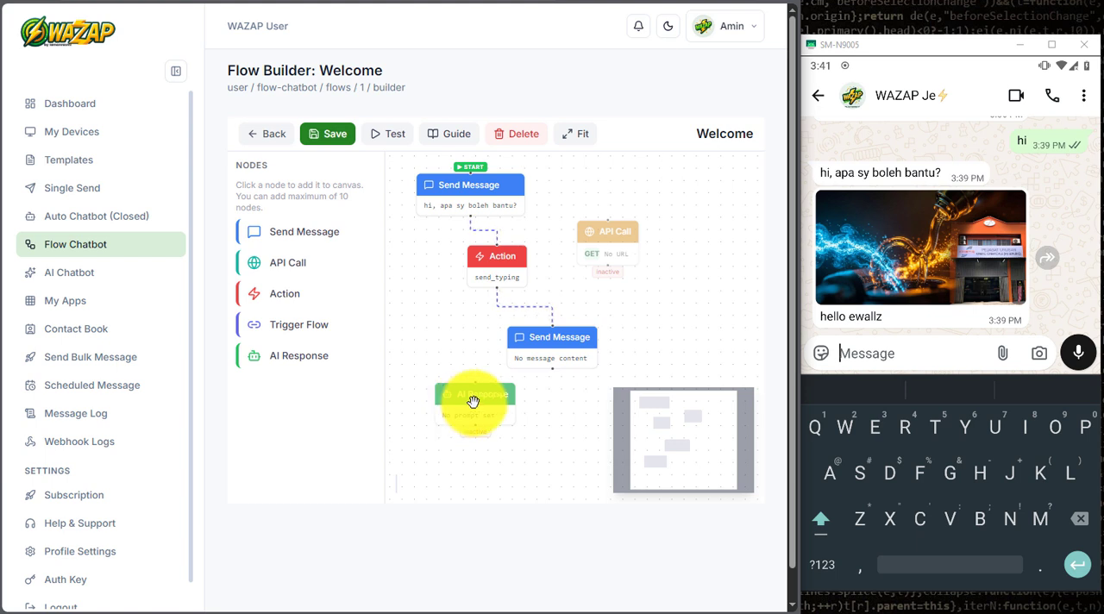
Step: Delete the template Send Message node, place the AI Response node below the Action node, and connect the Action node to it
{"action": "left_click", "coordinate": [562, 347]}
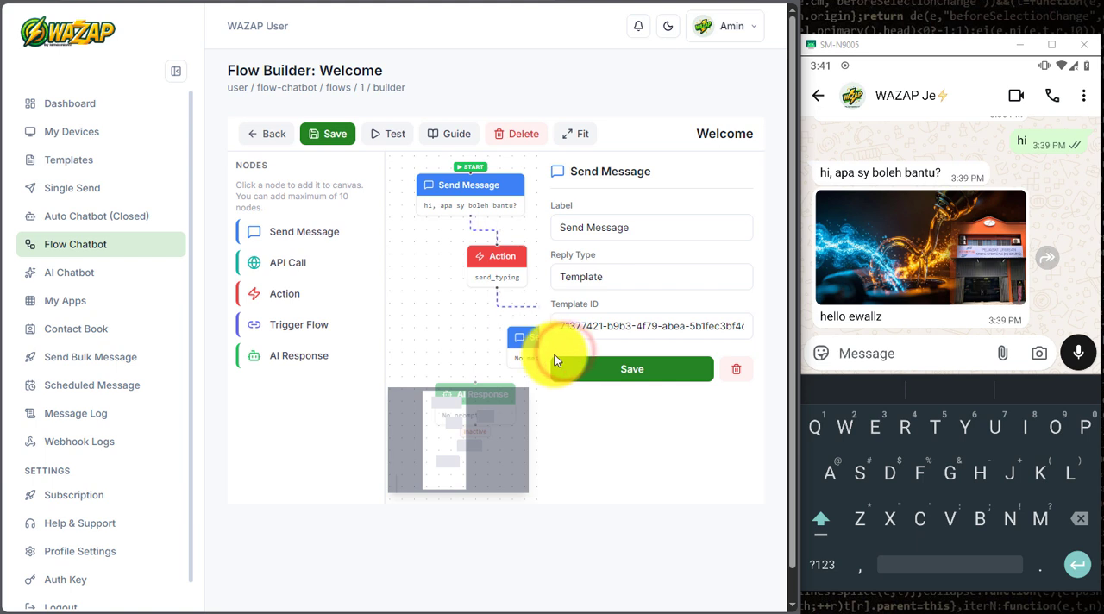
{"action": "left_click", "coordinate": [733, 365]}
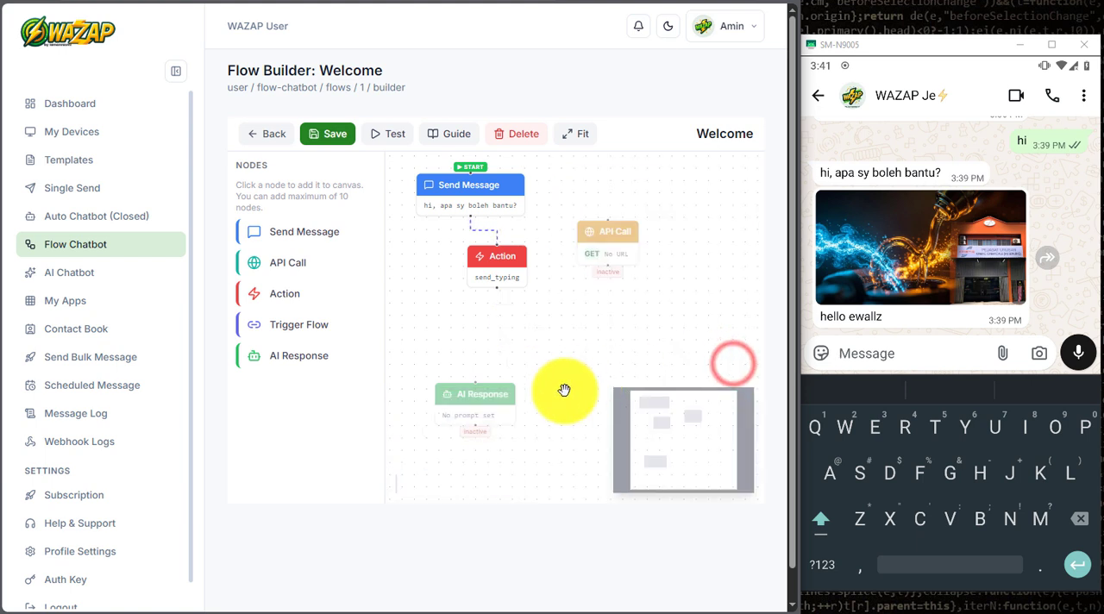
{"action": "left_click_drag", "start_coordinate": [473, 406], "coordinate": [477, 331]}
{"action": "left_click_drag", "start_coordinate": [497, 287], "coordinate": [475, 340]}
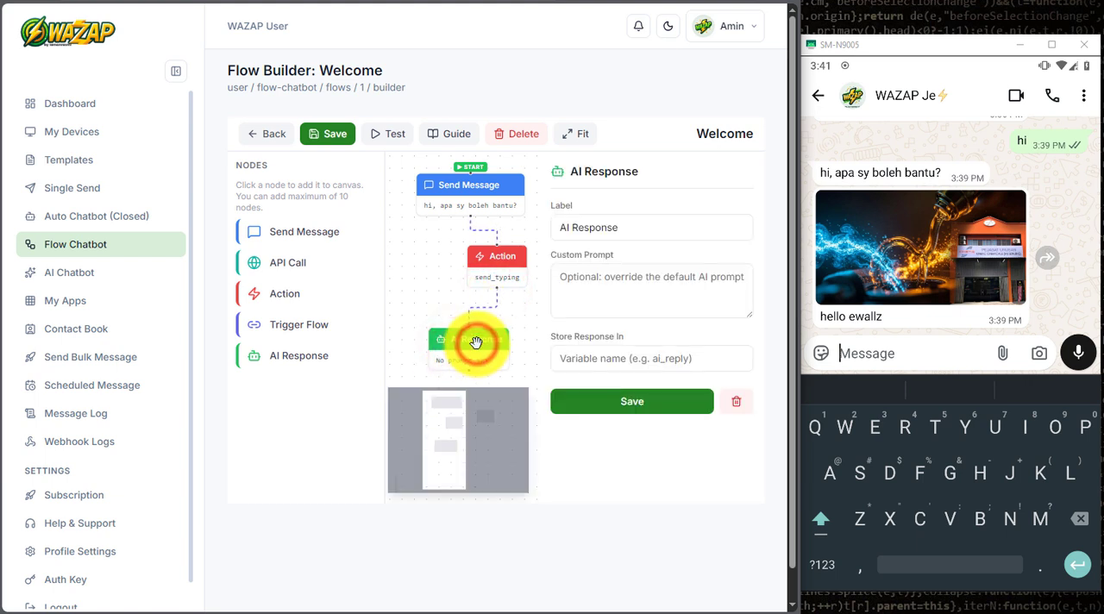
Step: Set the AI Response node's custom prompt to "buat 1 lagu kanak2 3 baris", then save the node settings and the Welcome flow
{"action": "left_click", "coordinate": [579, 281]}
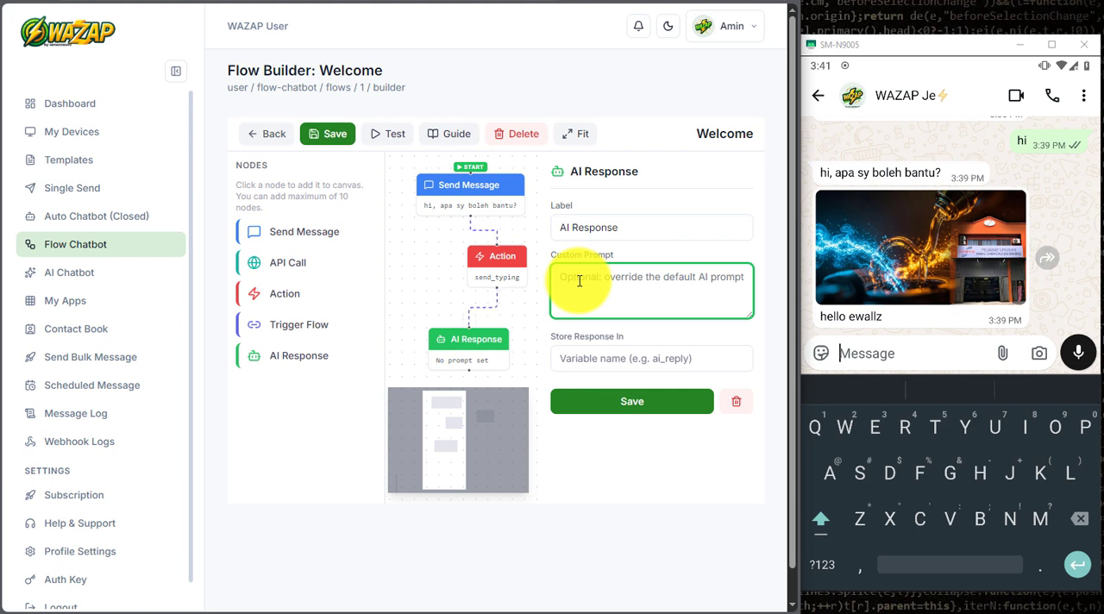
{"action": "type", "text": "buat 1 lagu 3 baris"}
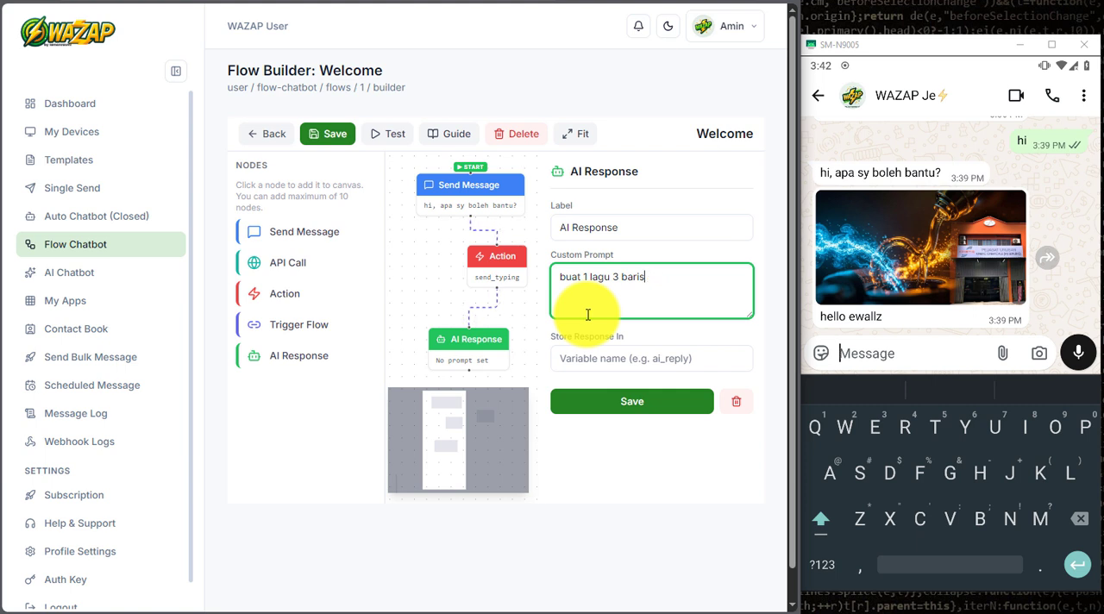
{"action": "left_click", "coordinate": [614, 275]}
{"action": "type", "text": "anak 2"}
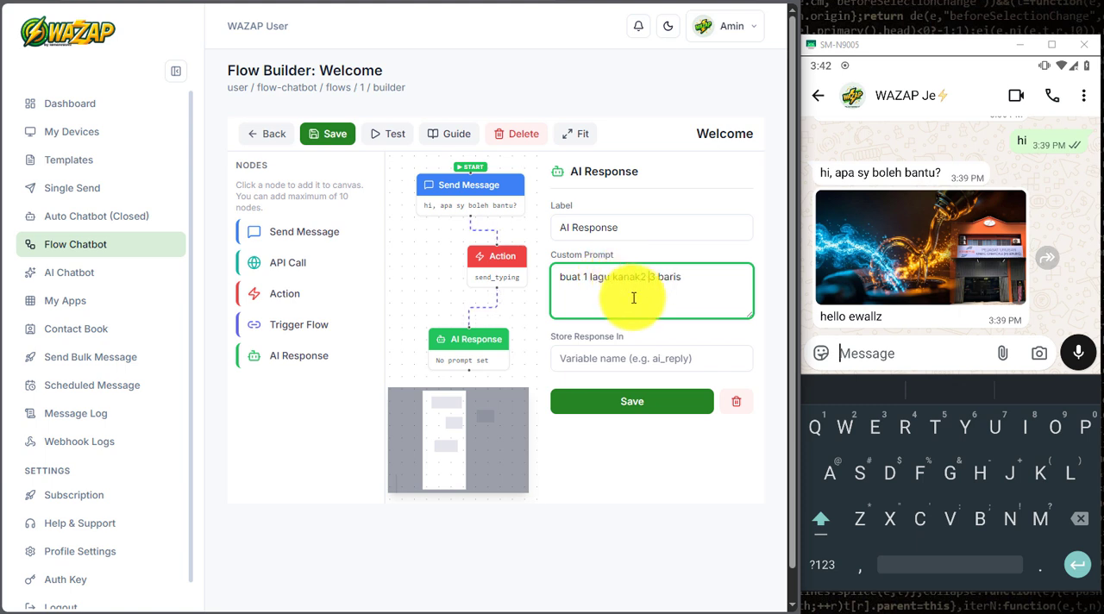
{"action": "left_click", "coordinate": [634, 299]}
{"action": "left_click", "coordinate": [653, 408]}
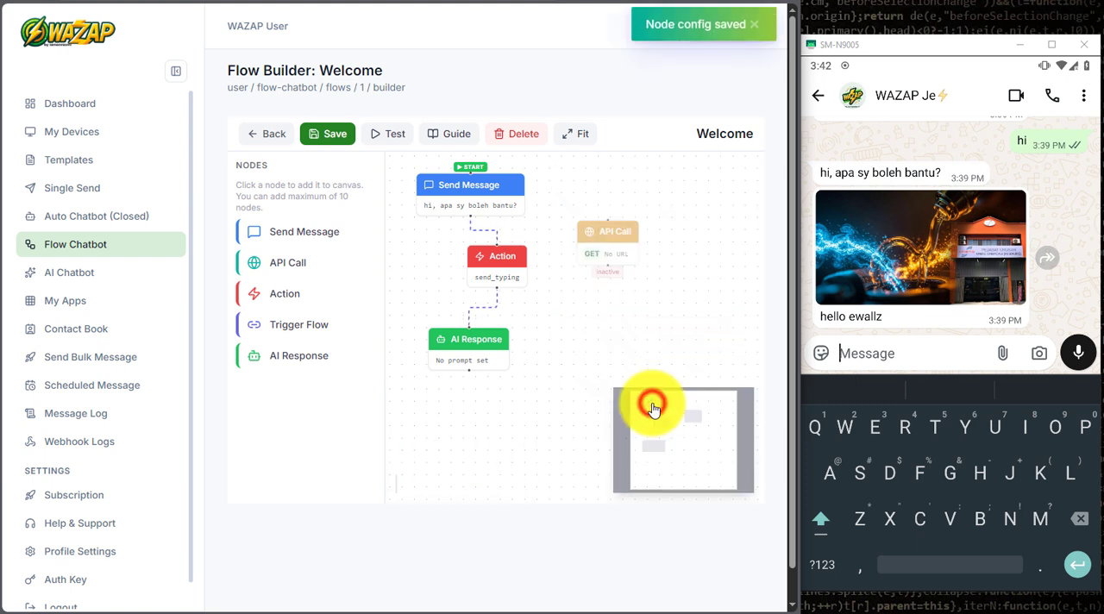
{"action": "left_click", "coordinate": [311, 131]}
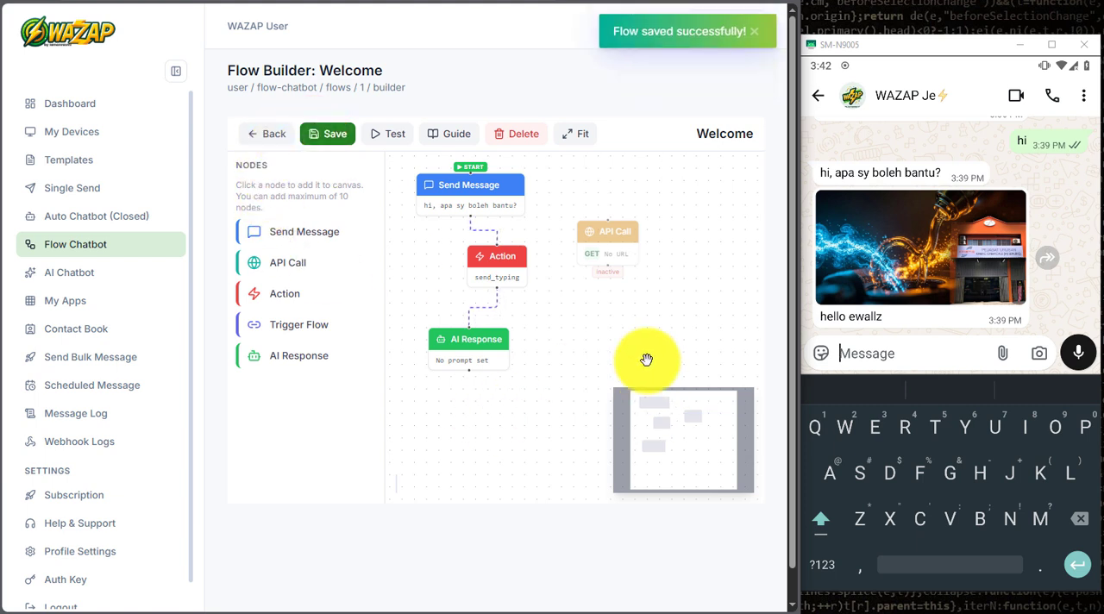
Step: Shift the Action node slightly and send "hi" in the phone's WAZAP Je WhatsApp chat to test the Welcome flow
{"action": "left_click_drag", "start_coordinate": [498, 266], "coordinate": [508, 264]}
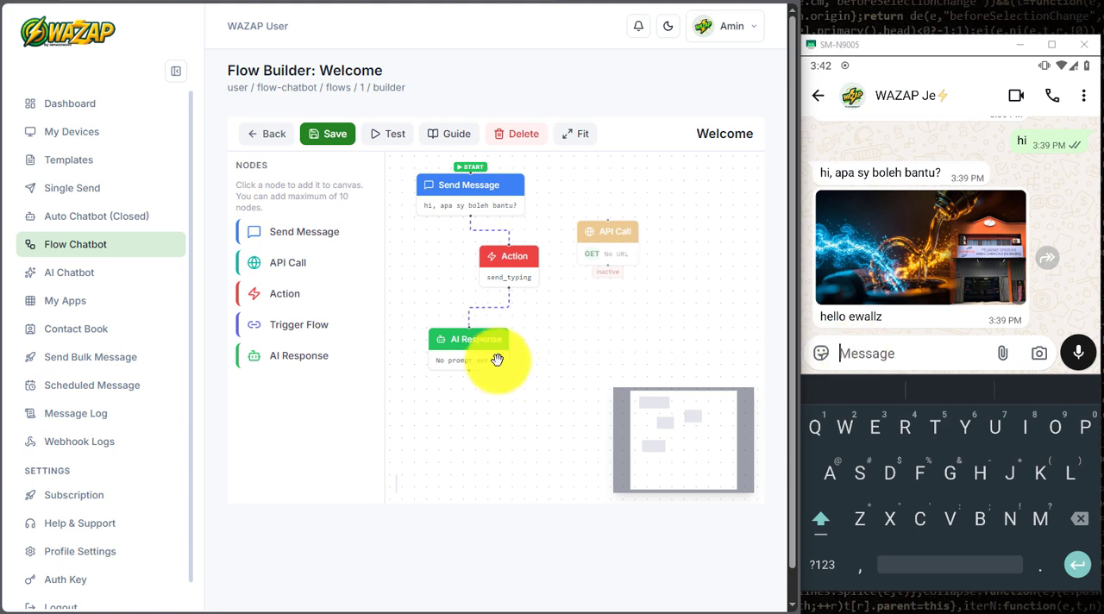
{"action": "left_click", "coordinate": [875, 352]}
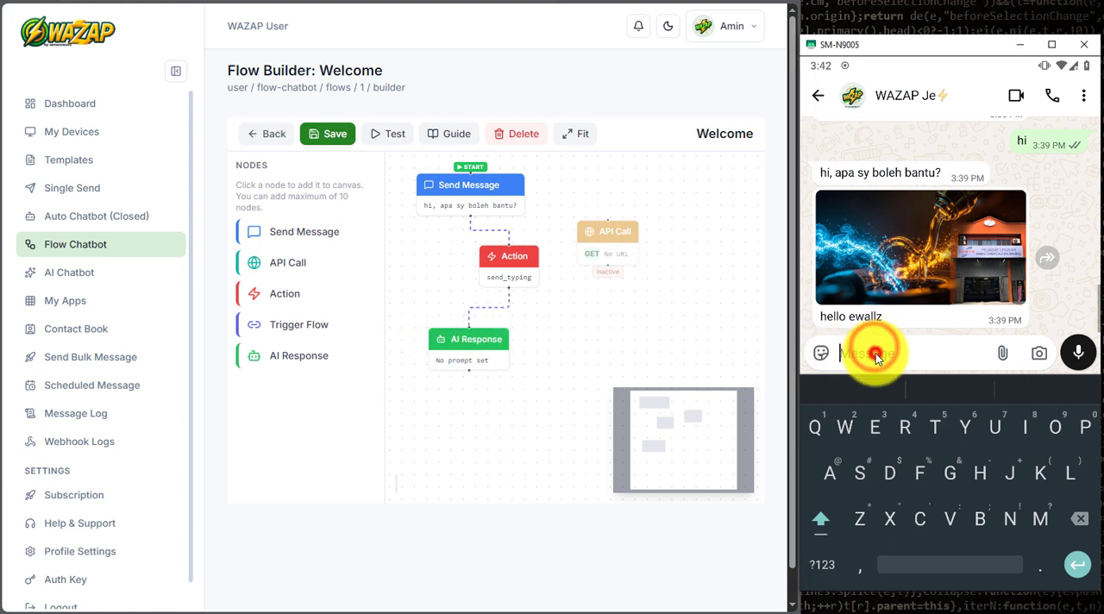
{"action": "type", "text": "hi"}
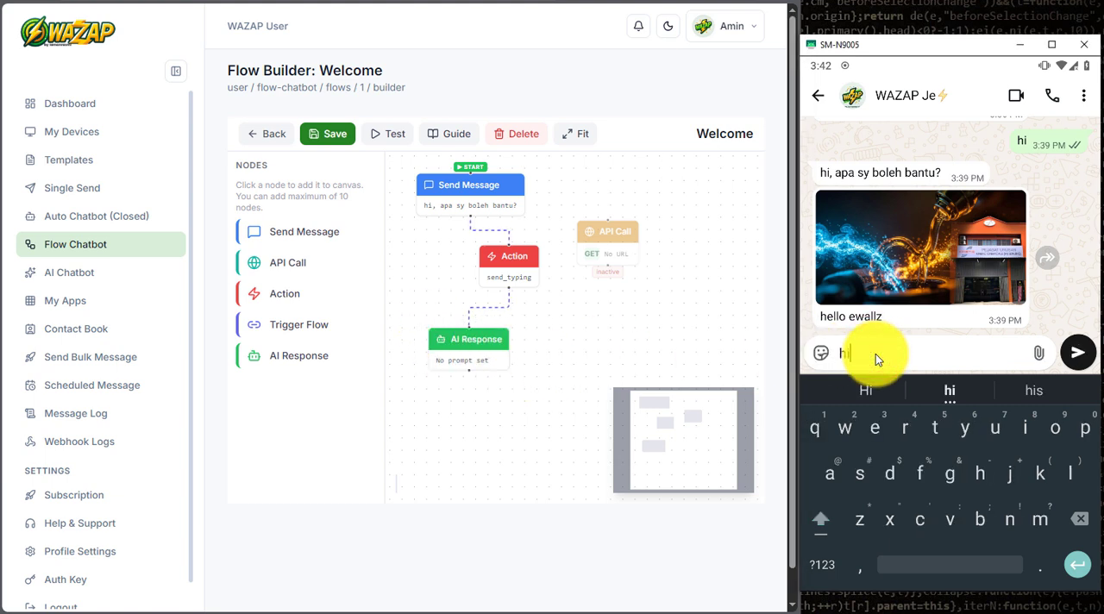
{"action": "key", "text": "Return"}
{"action": "left_click", "coordinate": [1077, 353]}
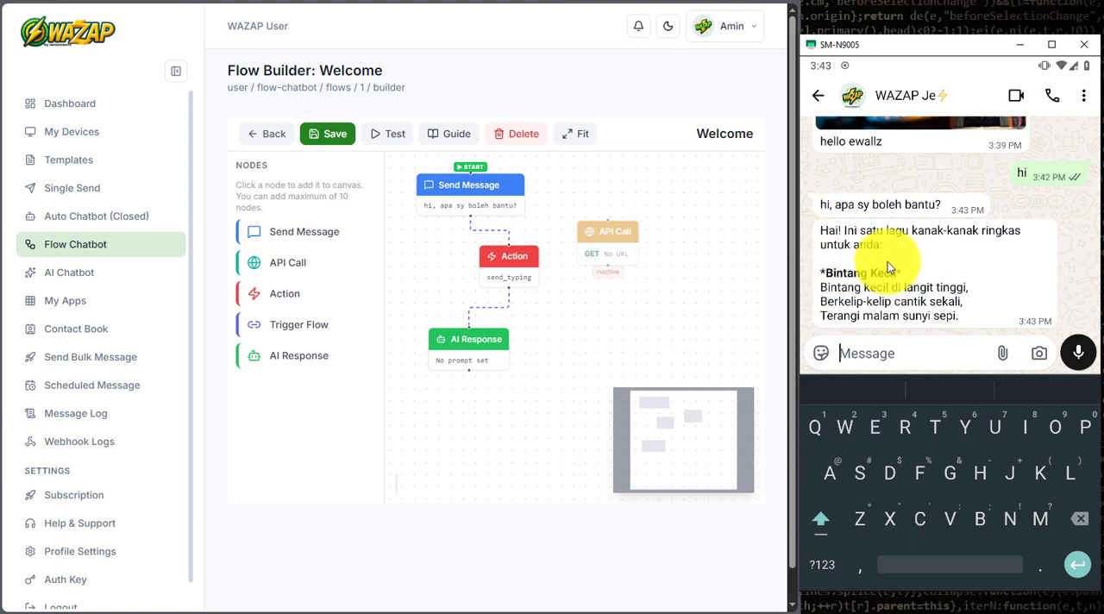
Step: Review the AI Response node's custom prompt and stored-response settings against the reply received in the WhatsApp chat
{"action": "left_click", "coordinate": [465, 355]}
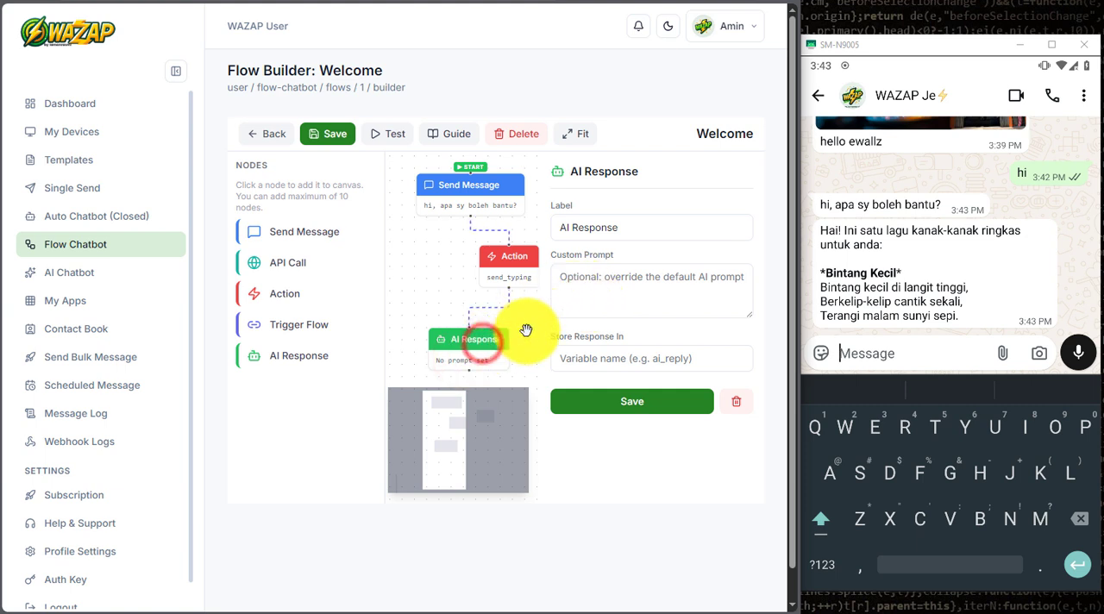
{"action": "left_click", "coordinate": [601, 292]}
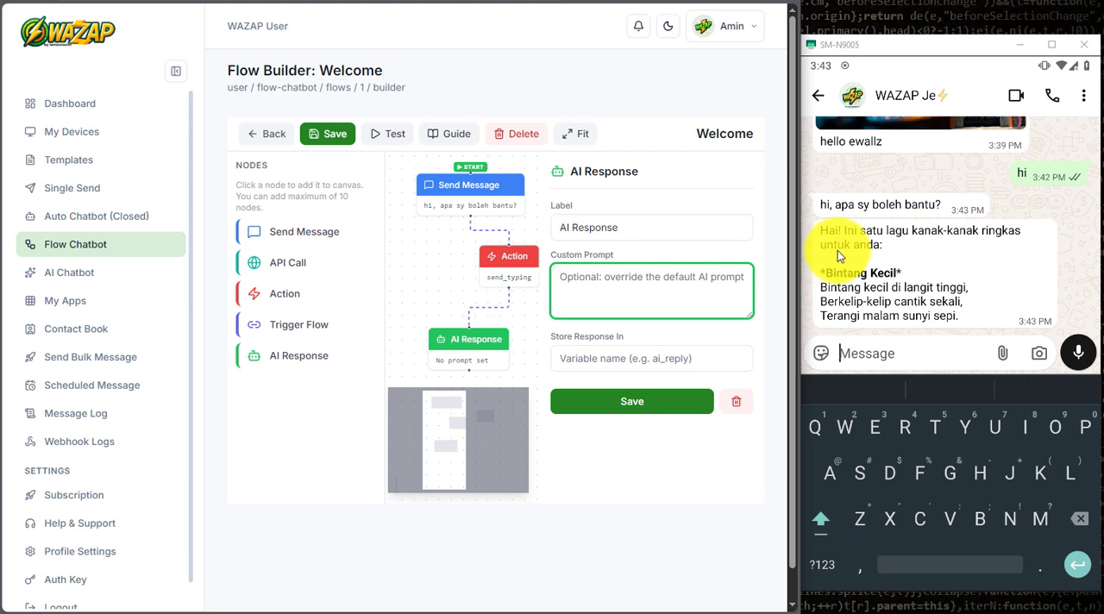
{"action": "left_click", "coordinate": [431, 293]}
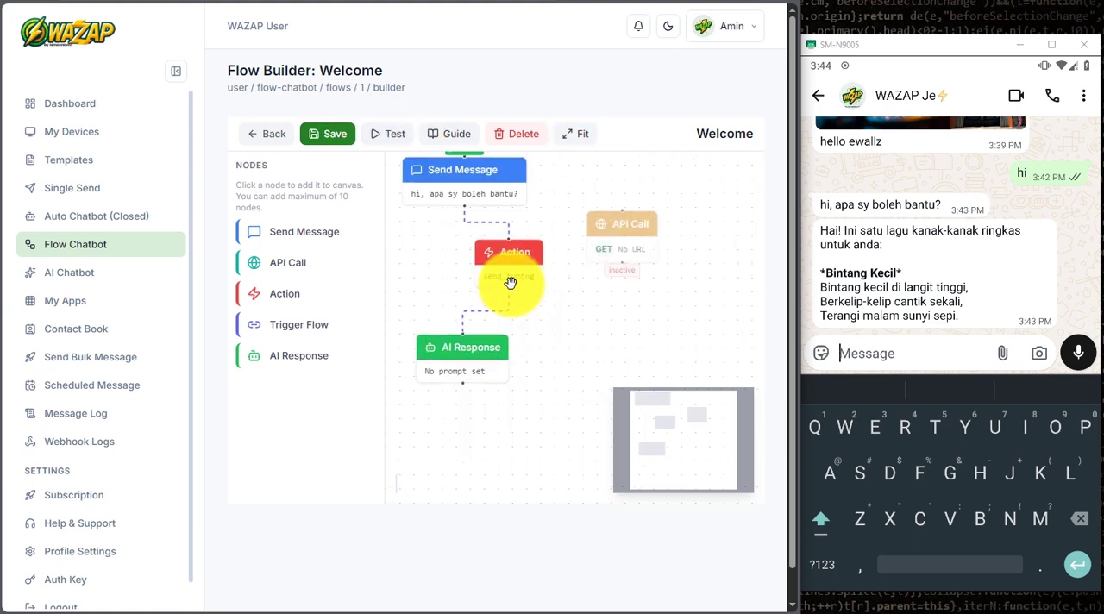
Step: Delete the AI Response node, then disconnect the Action node from the starting Send Message node and move it below the API Call node
{"action": "left_click", "coordinate": [466, 345]}
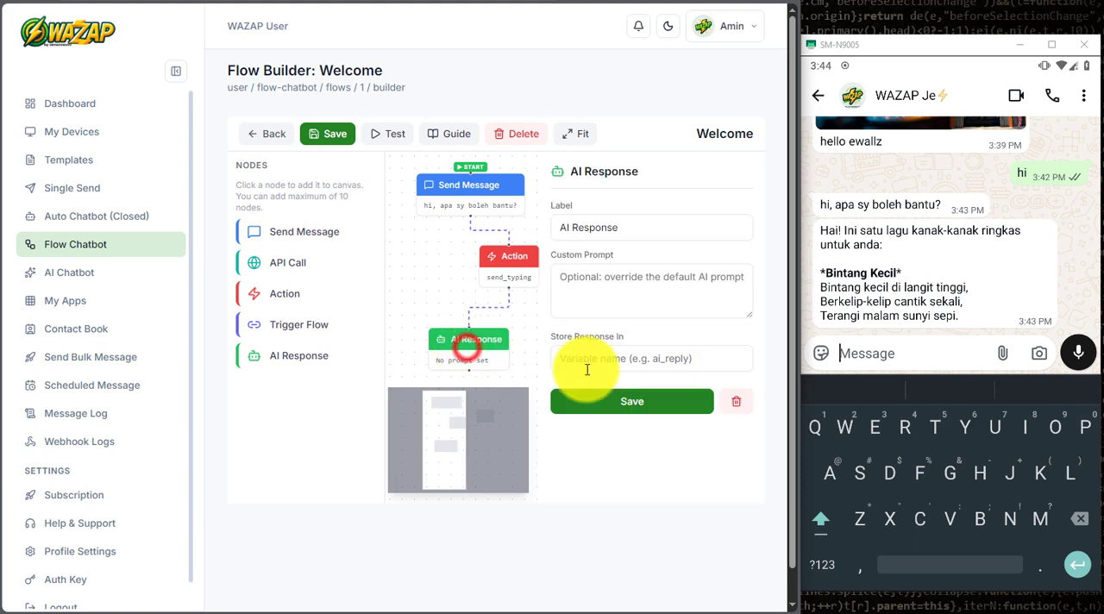
{"action": "left_click", "coordinate": [735, 409]}
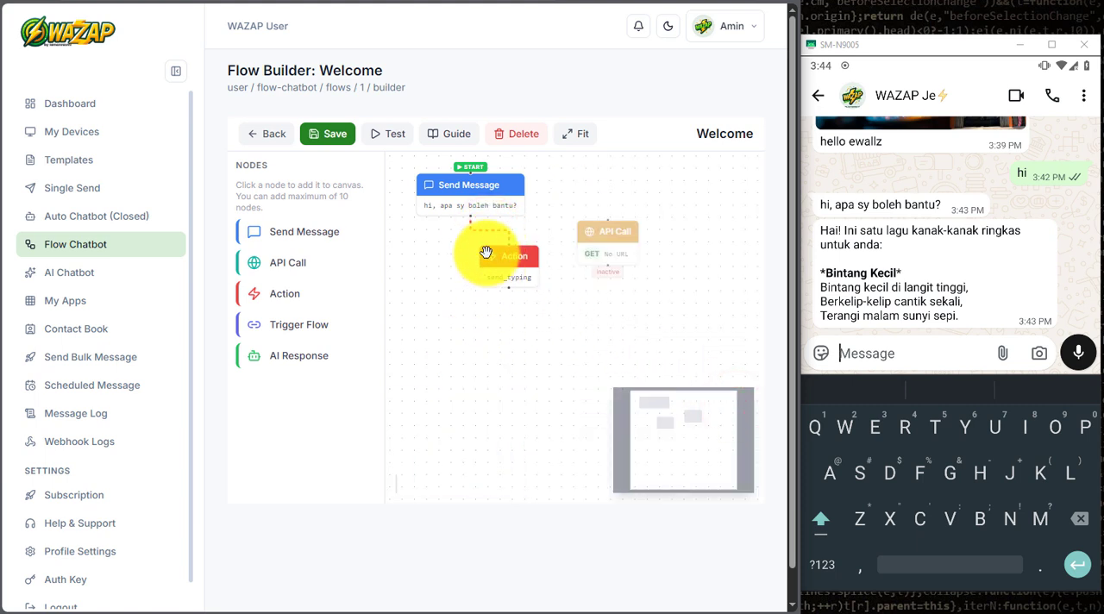
{"action": "left_click", "coordinate": [522, 143]}
{"action": "left_click_drag", "start_coordinate": [505, 278], "coordinate": [443, 279]}
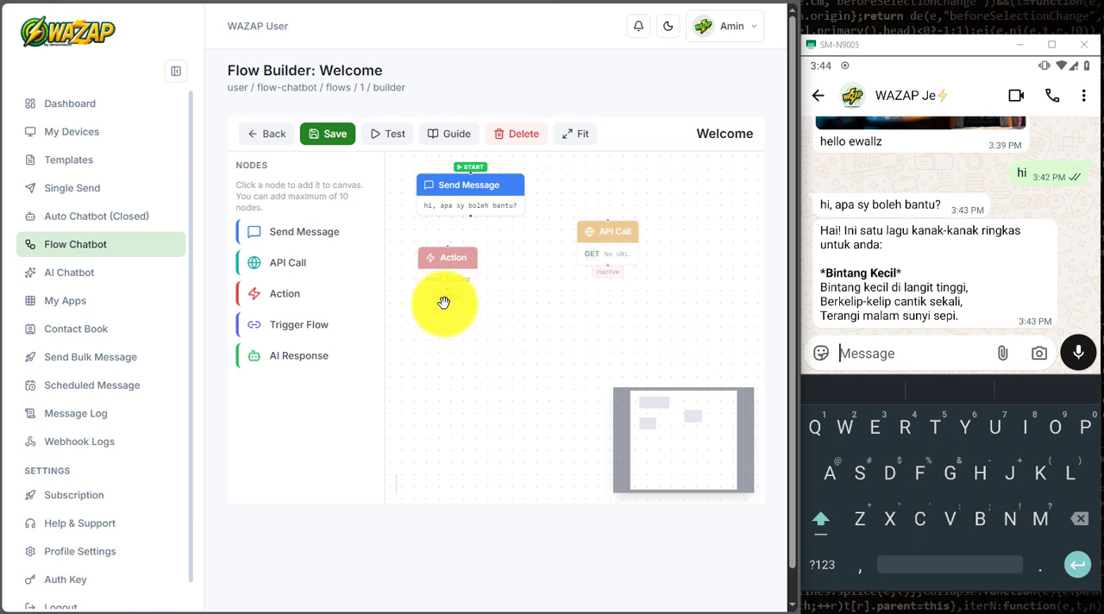
{"action": "left_click_drag", "start_coordinate": [446, 264], "coordinate": [563, 307]}
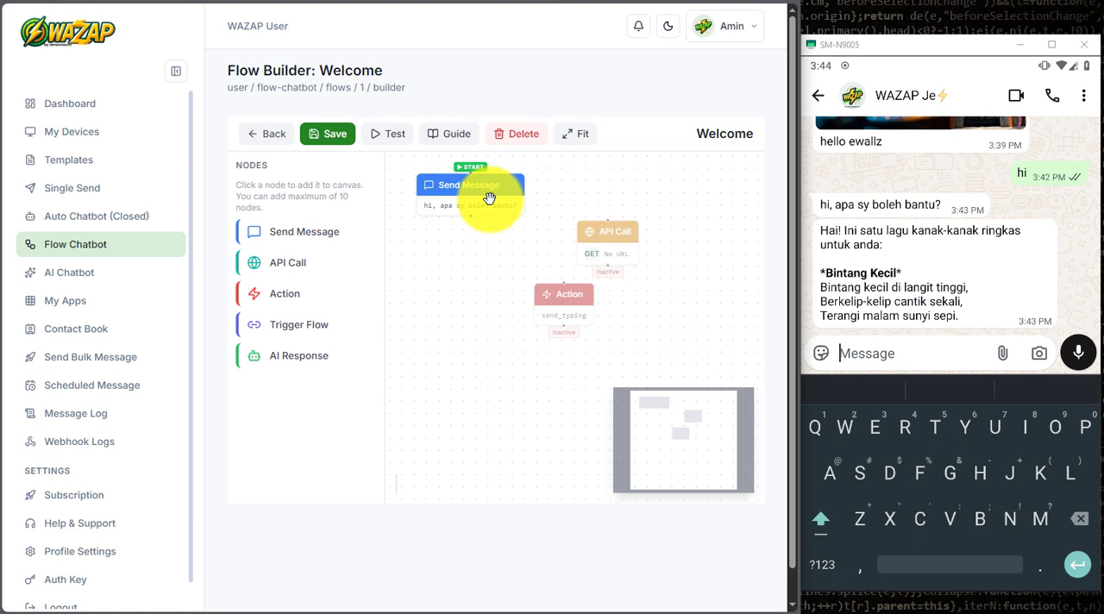
Step: Add a second Send Message node below the starting one and connect the starting Send Message node to it
{"action": "left_click", "coordinate": [318, 231]}
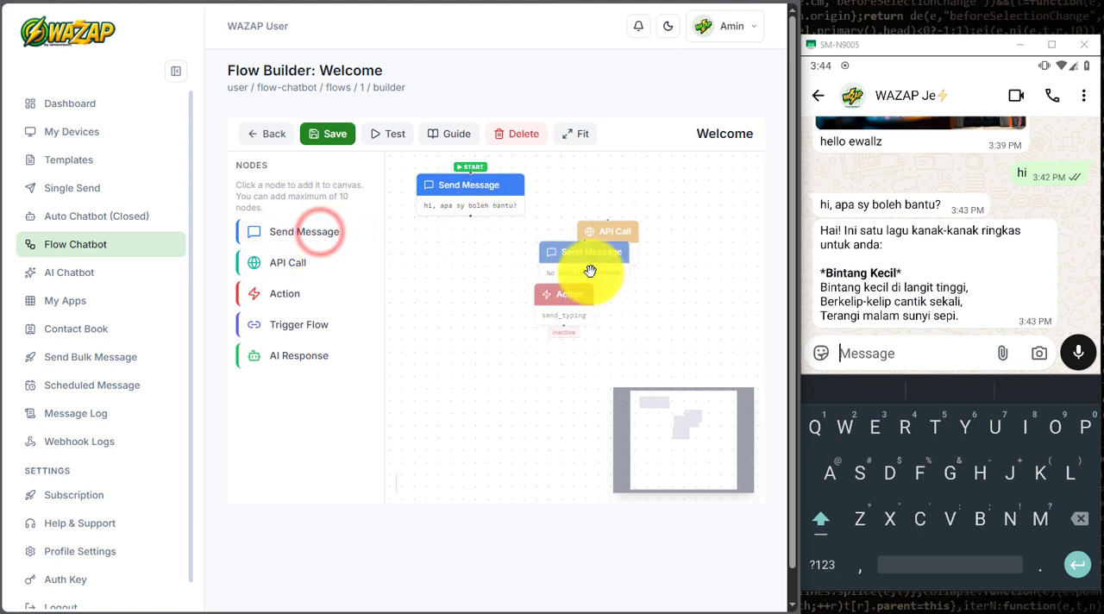
{"action": "left_click_drag", "start_coordinate": [575, 278], "coordinate": [438, 293]}
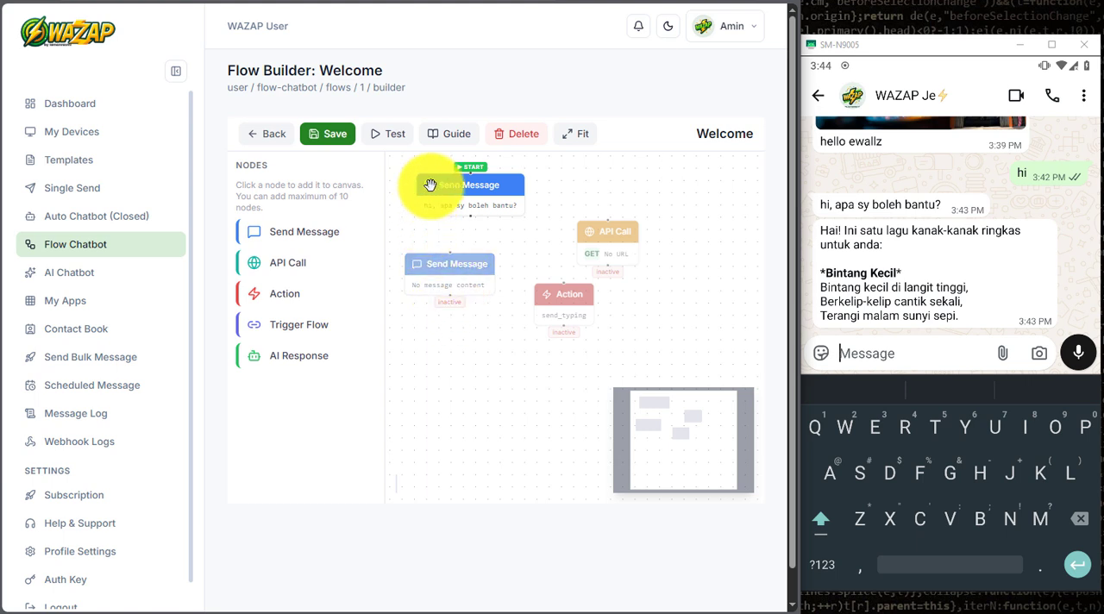
{"action": "left_click", "coordinate": [471, 190]}
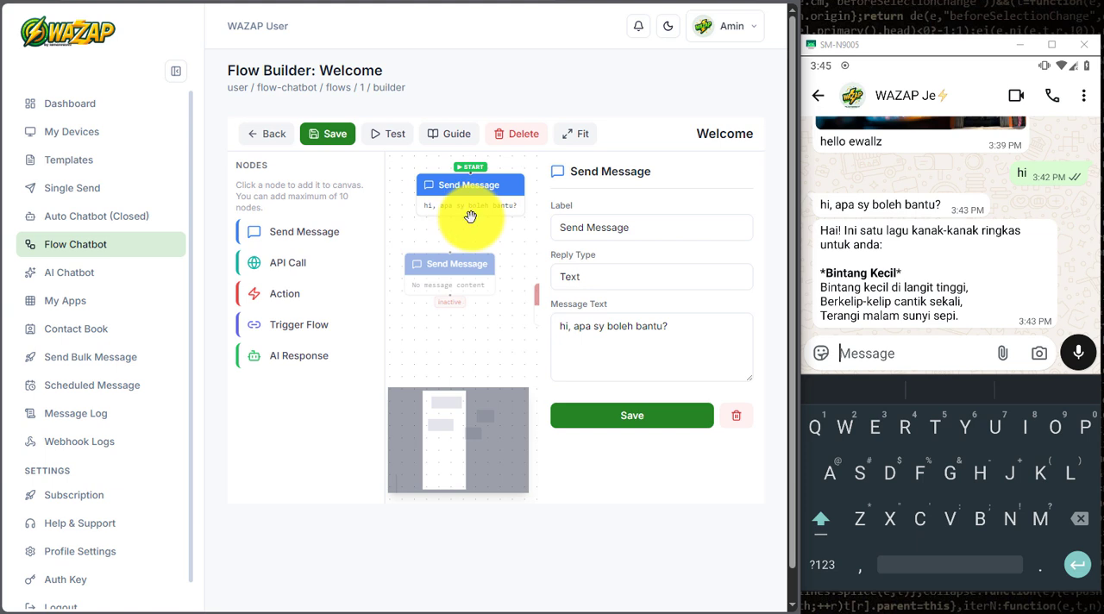
{"action": "left_click_drag", "start_coordinate": [471, 217], "coordinate": [449, 251]}
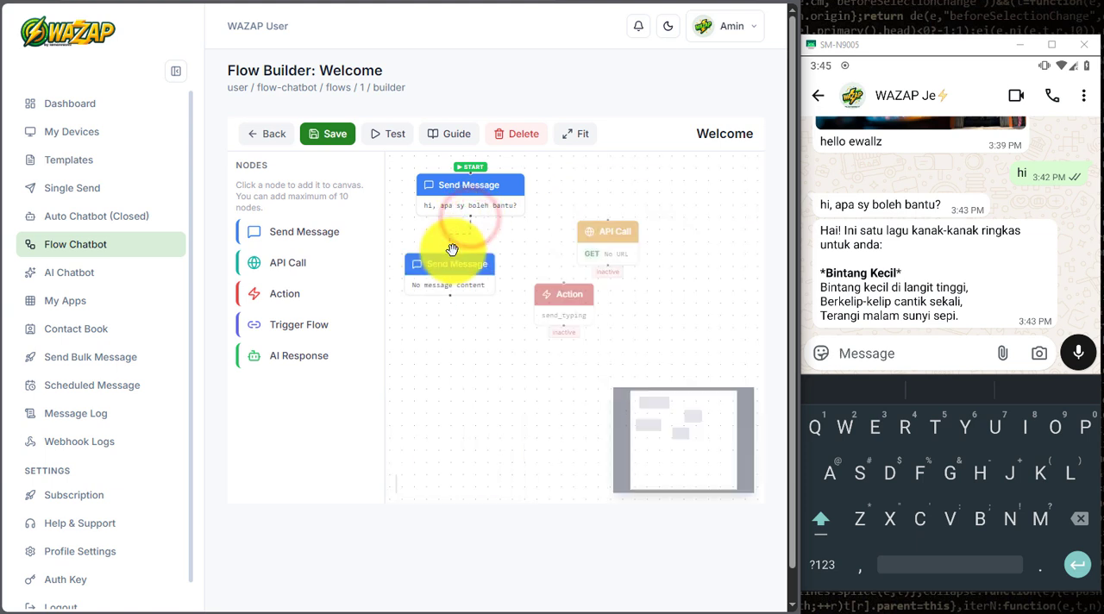
{"action": "left_click", "coordinate": [477, 335]}
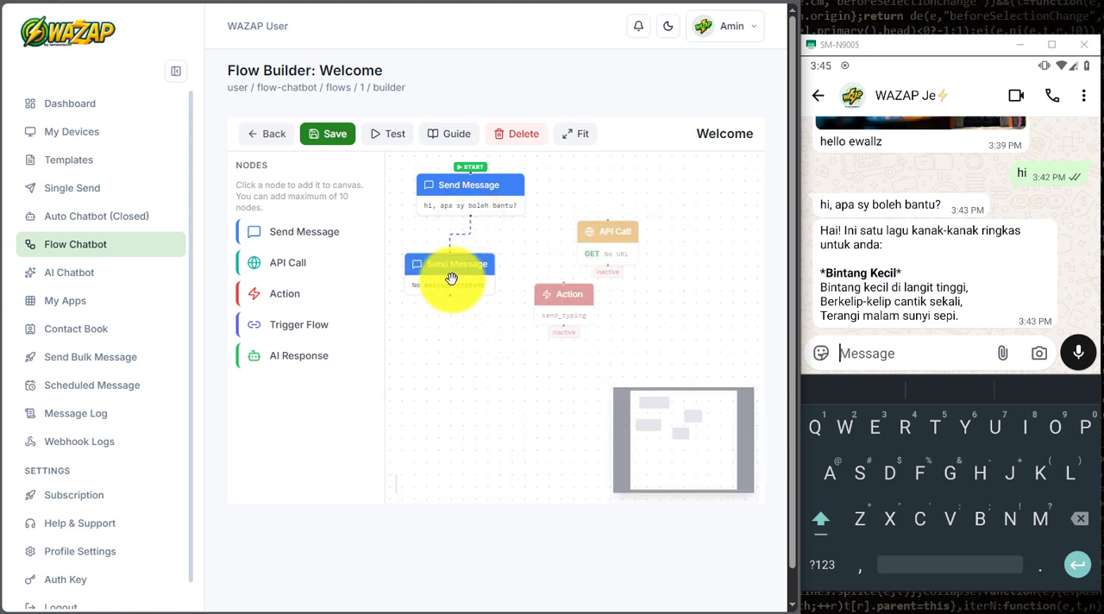